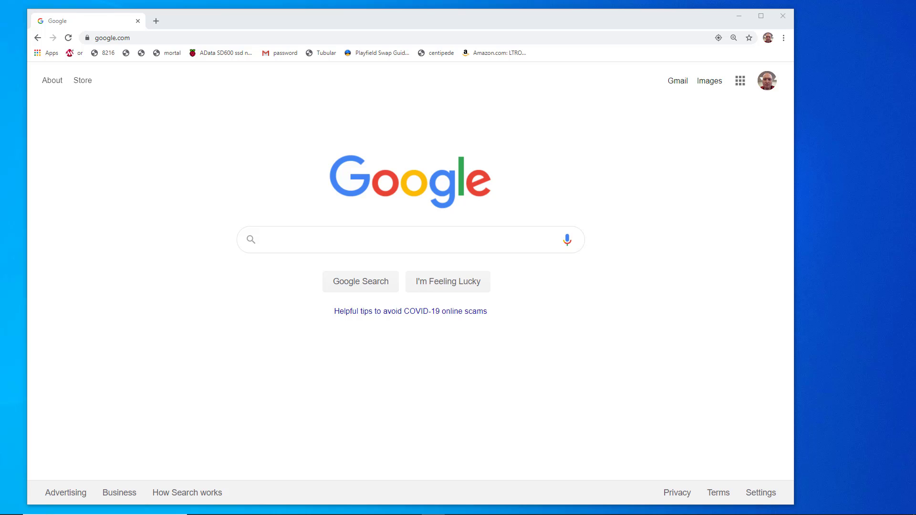
Step: Search Google for "eagle cad"
click(336, 239)
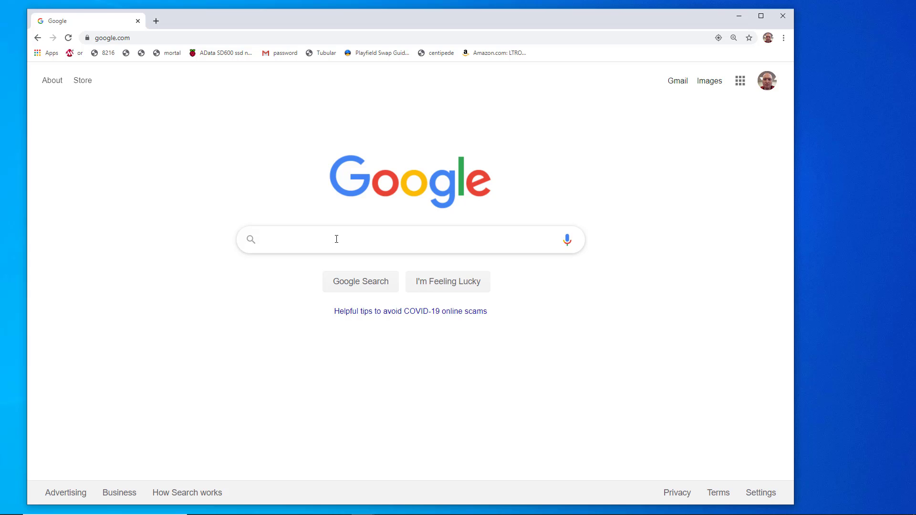
text(eagle acd)
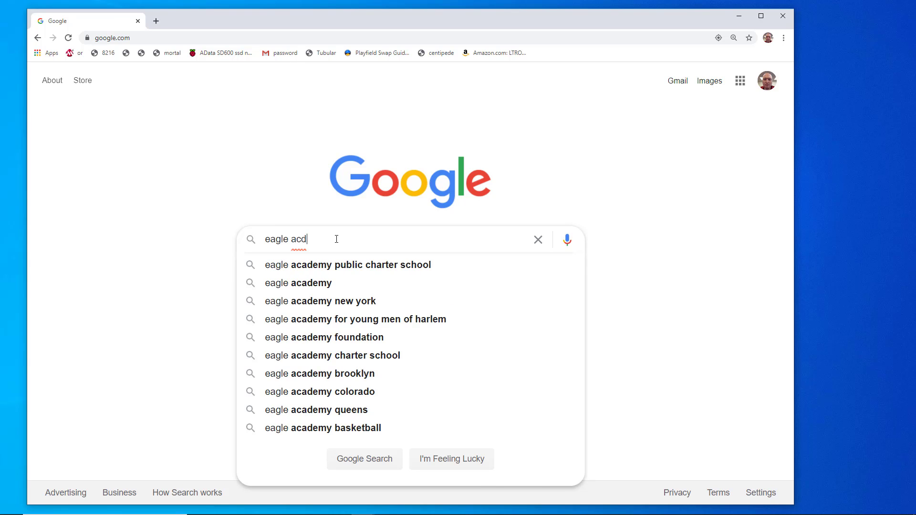
key(BackSpace)
key(BackSpace)
key(BackSpace)
text(cad)
key(Return)
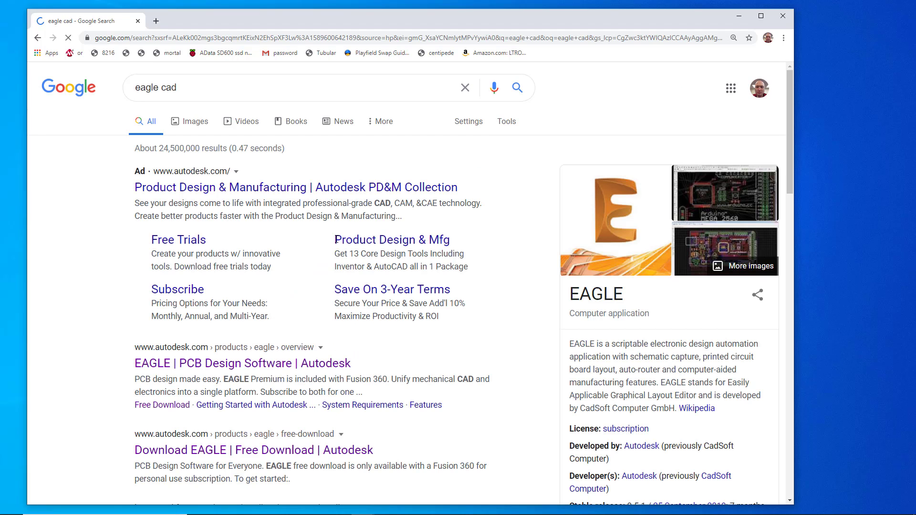
Step: Open Autodesk's EAGLE product page from the results, go to its free download page, and close the browser
scroll(288, 356, down, 2)
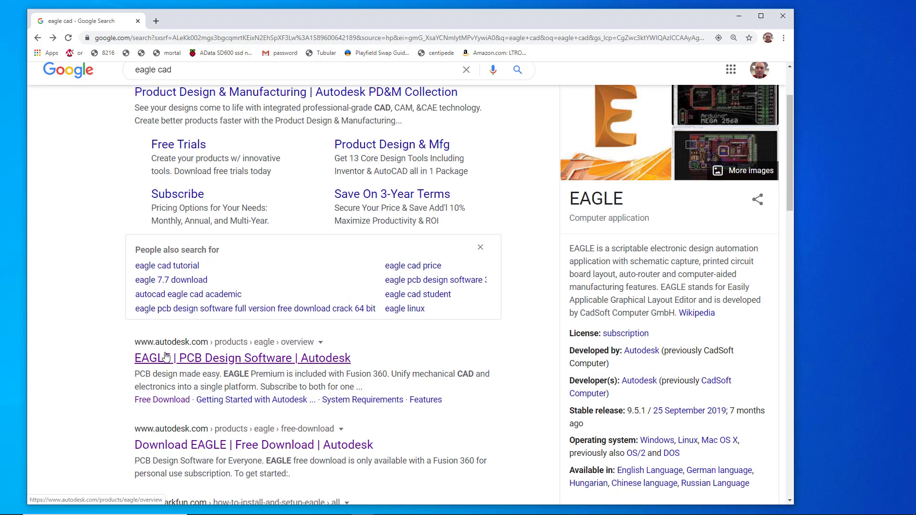
click(264, 359)
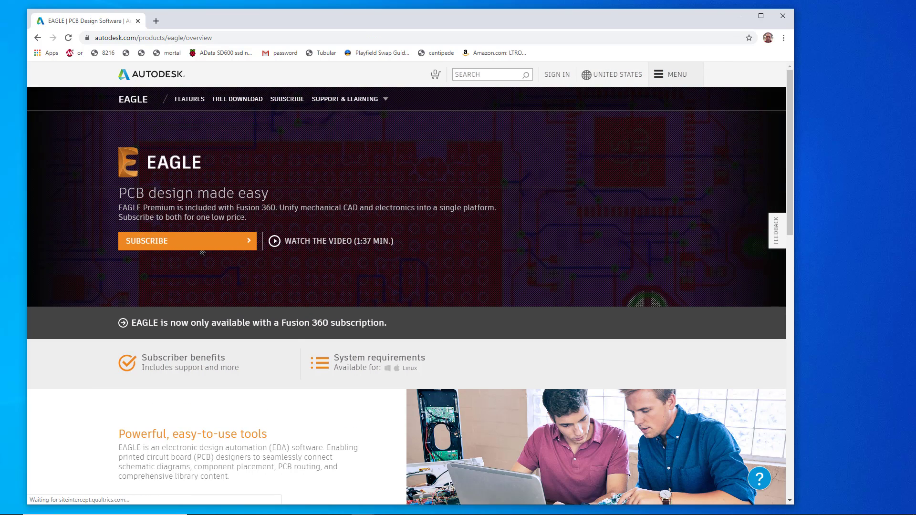
click(234, 101)
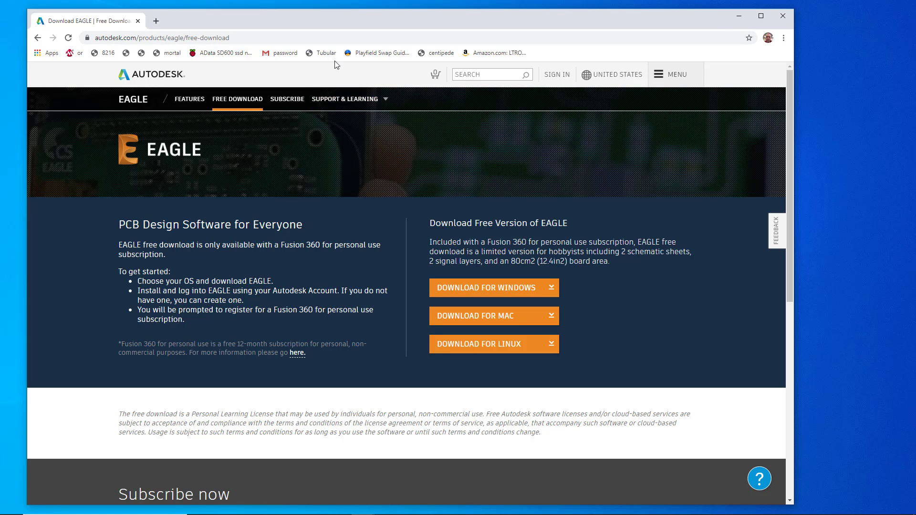
click(782, 16)
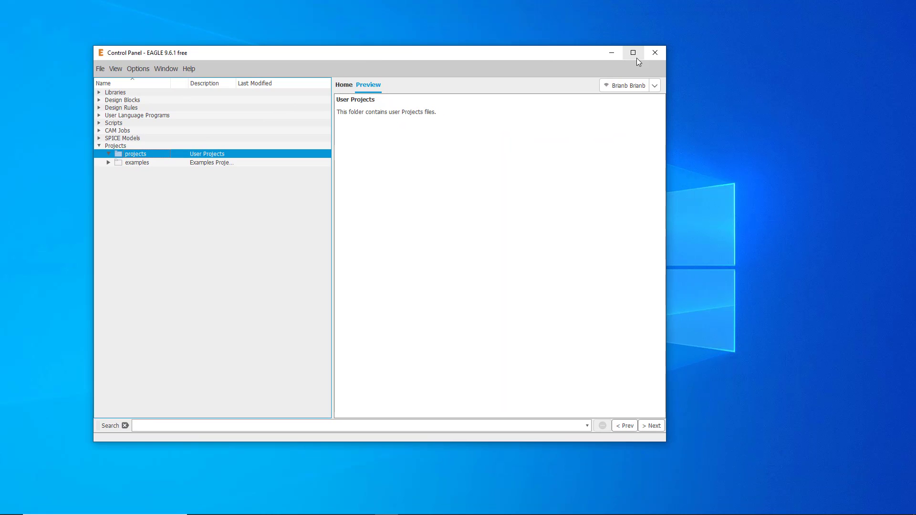
Step: In the EAGLE Control Panel, create a new project named 4116-to-4164 and widen the name column
click(634, 56)
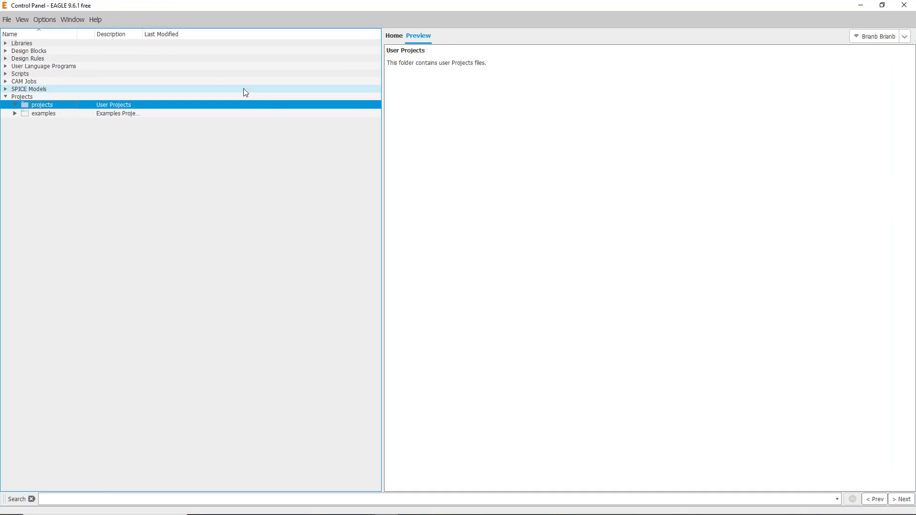
click(7, 20)
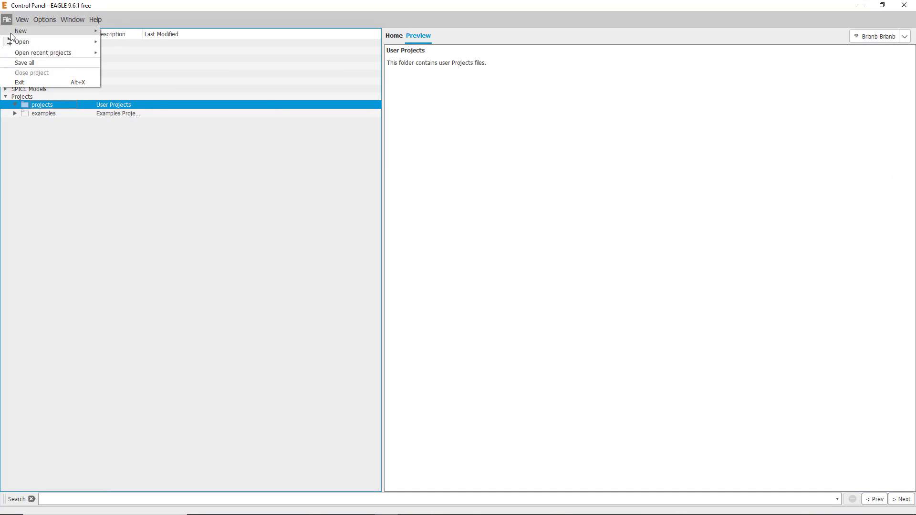
mouse_move(29, 32)
click(121, 29)
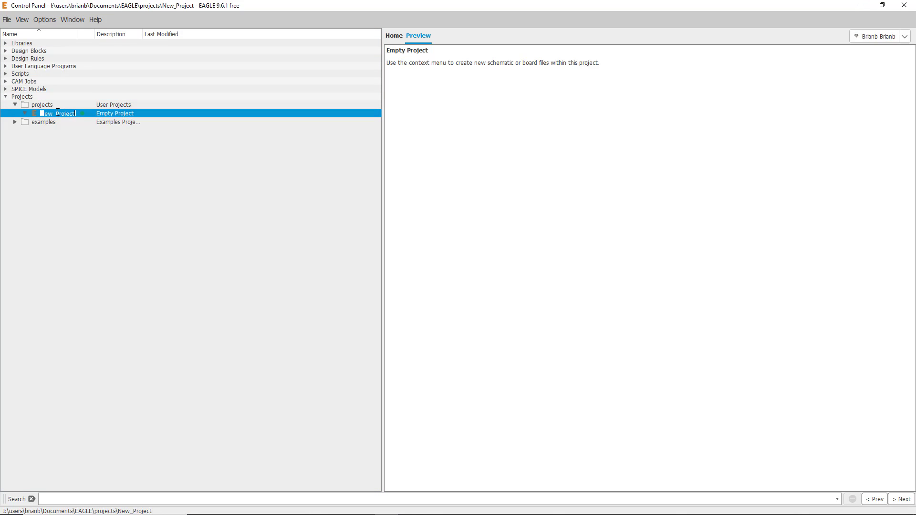
text(4116-to-4164)
key(Return)
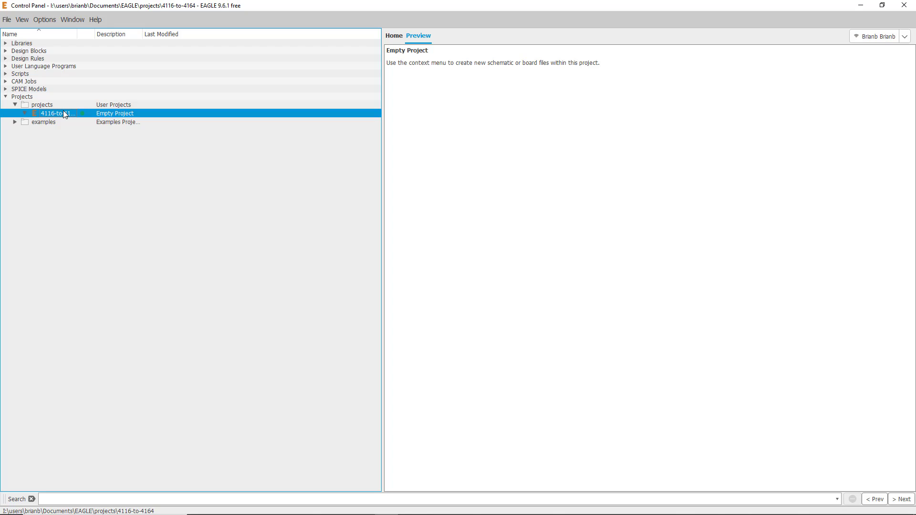
drag(76, 34, 123, 35)
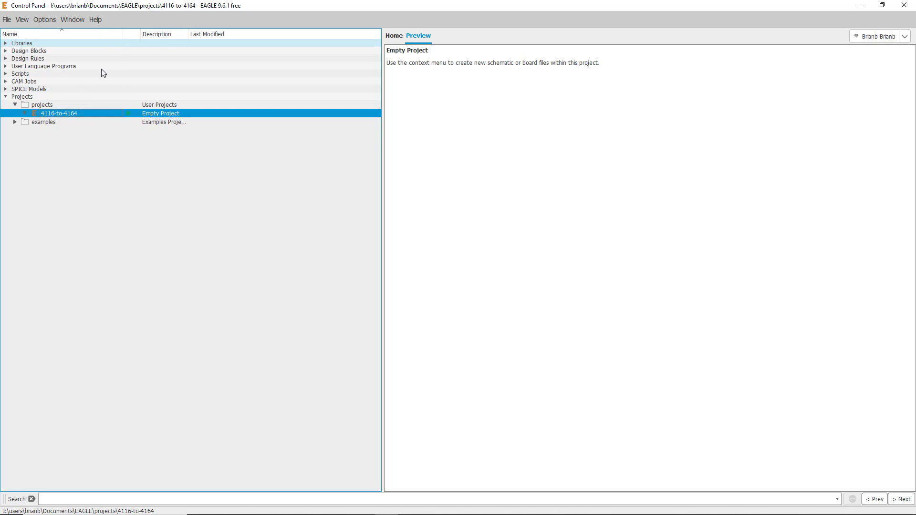
Step: Create a new board in the 4116-to-4164 project
right_click(65, 113)
mouse_move(122, 128)
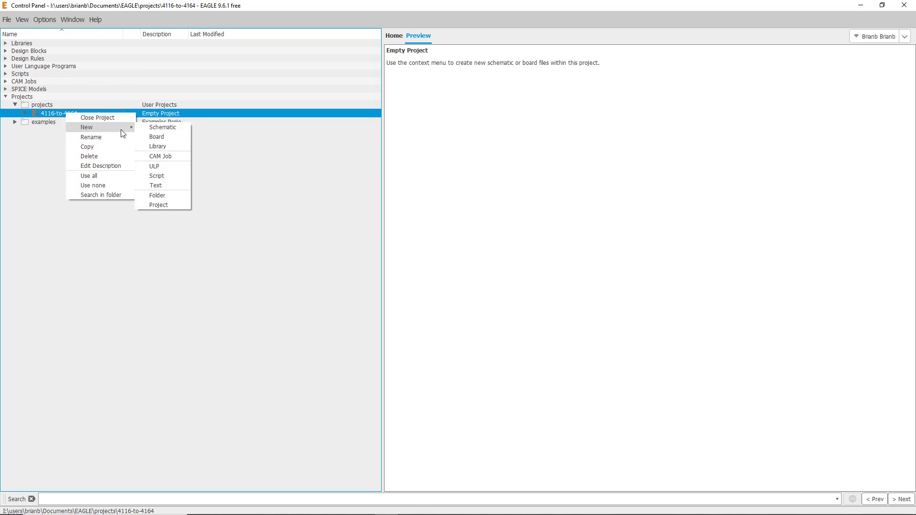
click(153, 137)
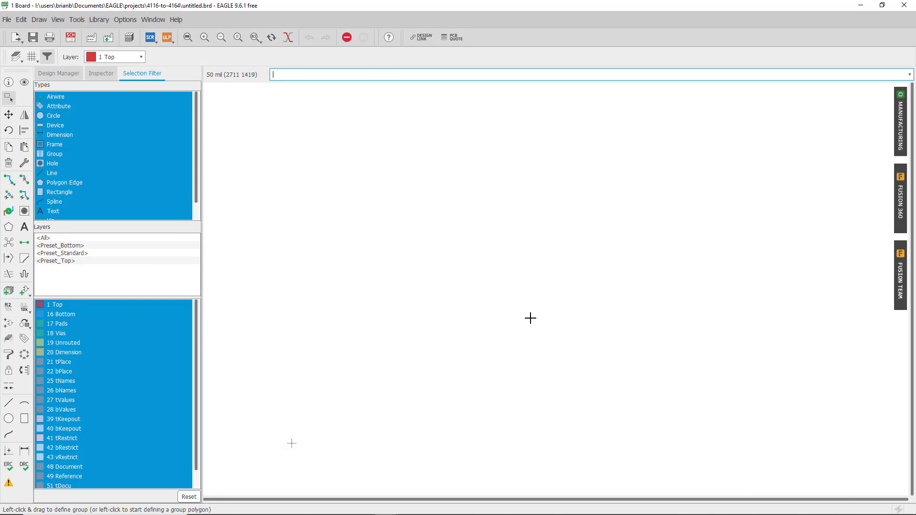
Step: Set the layout background to black in the user interface settings
click(176, 19)
mouse_move(104, 21)
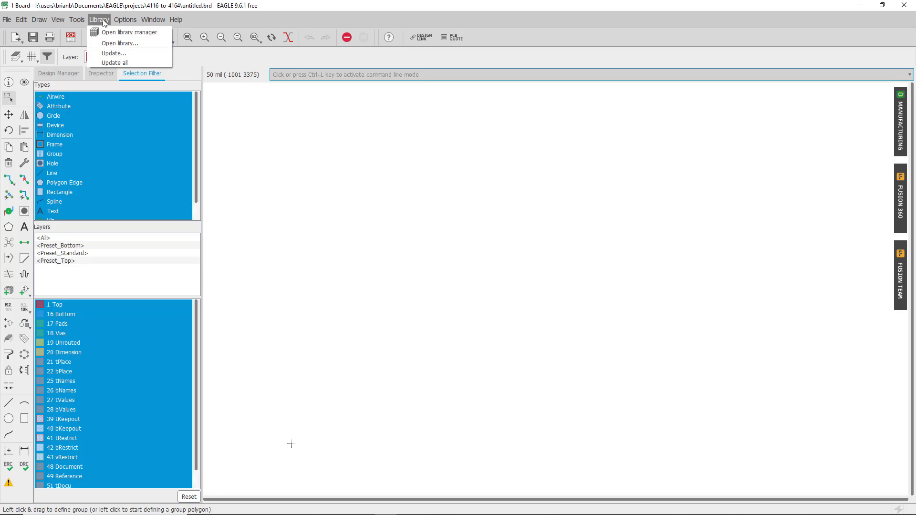
mouse_move(21, 20)
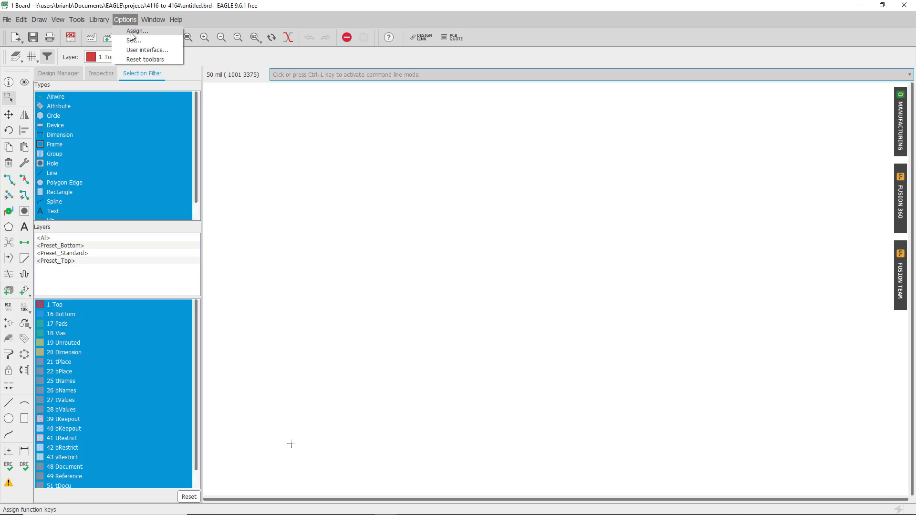
click(147, 49)
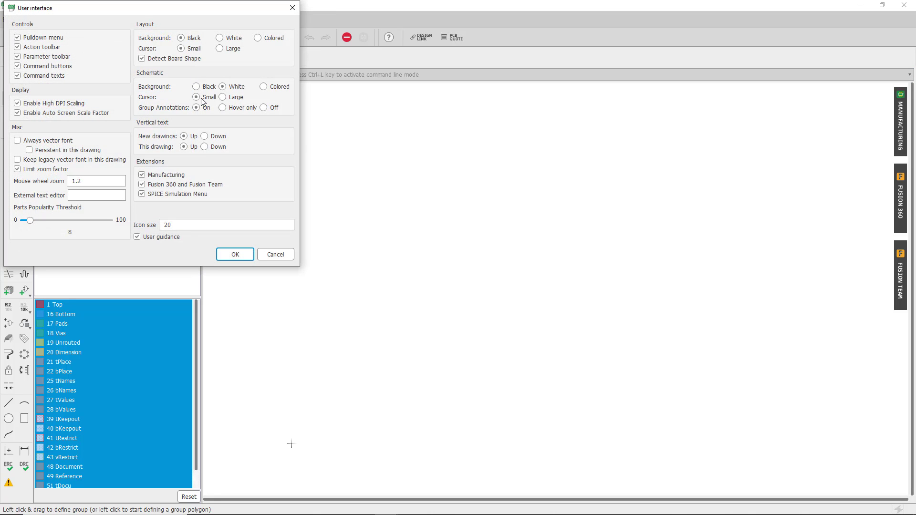
click(234, 255)
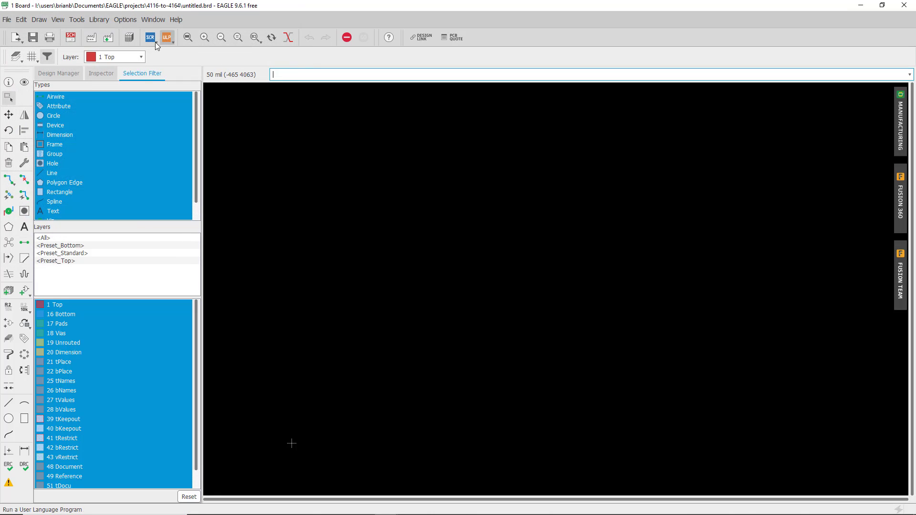
Step: Set the layout background to white in the user interface settings
click(159, 20)
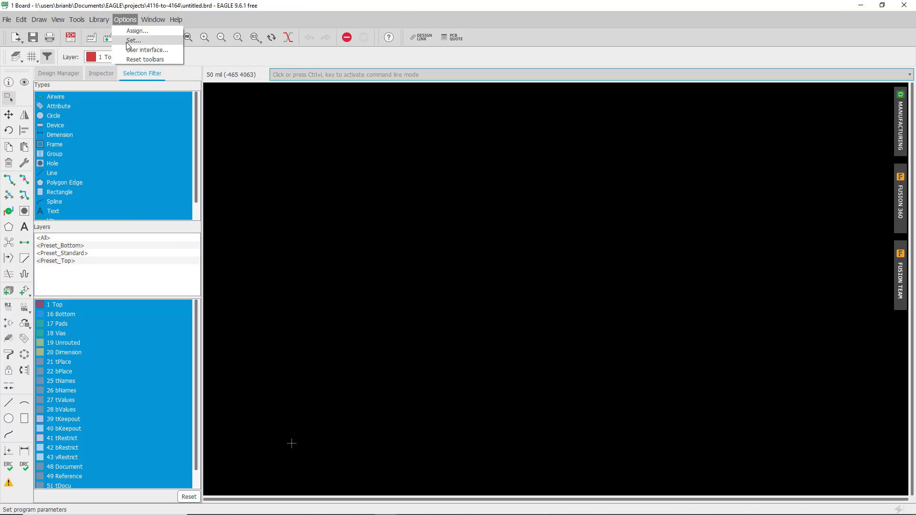
click(128, 51)
click(220, 38)
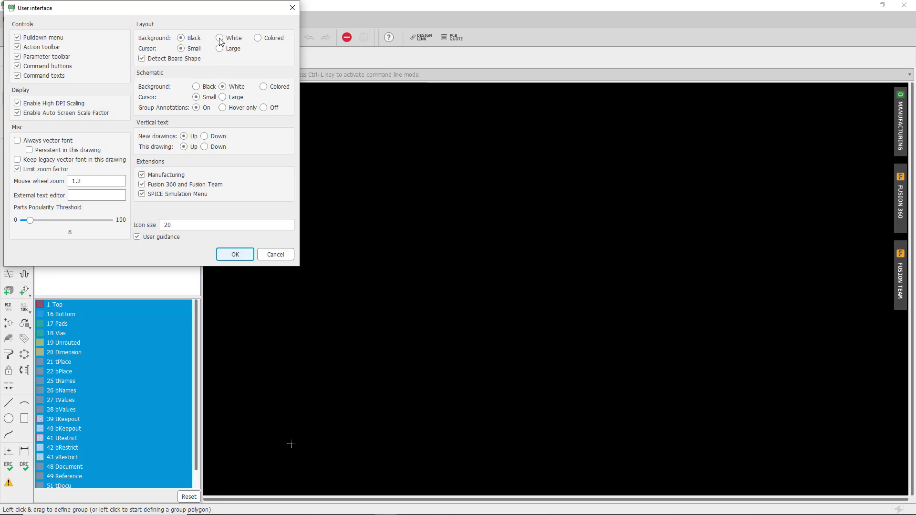
click(245, 256)
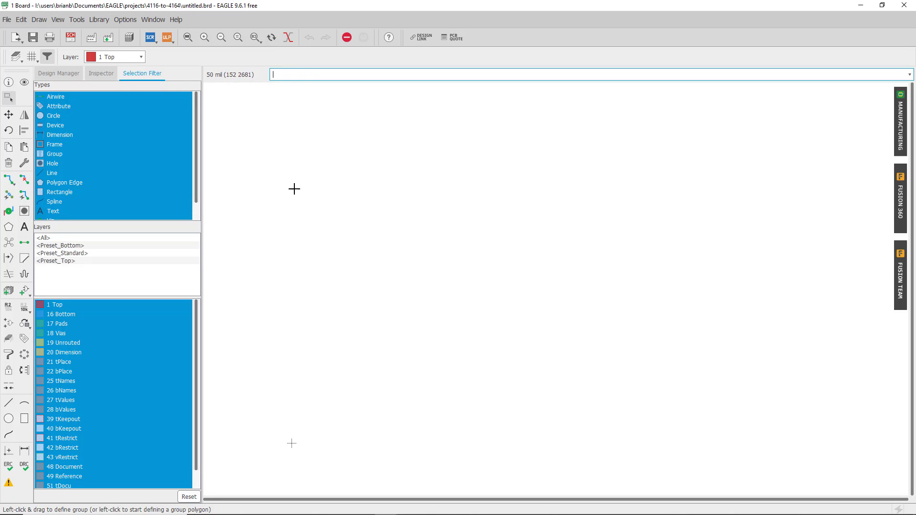
Step: Change the board's grid size unit to mm and turn the grid display on
click(29, 56)
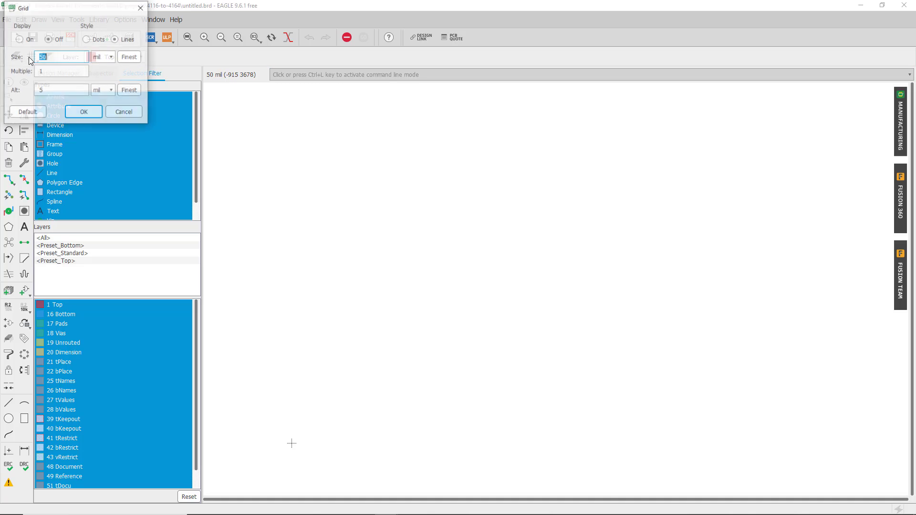
click(106, 58)
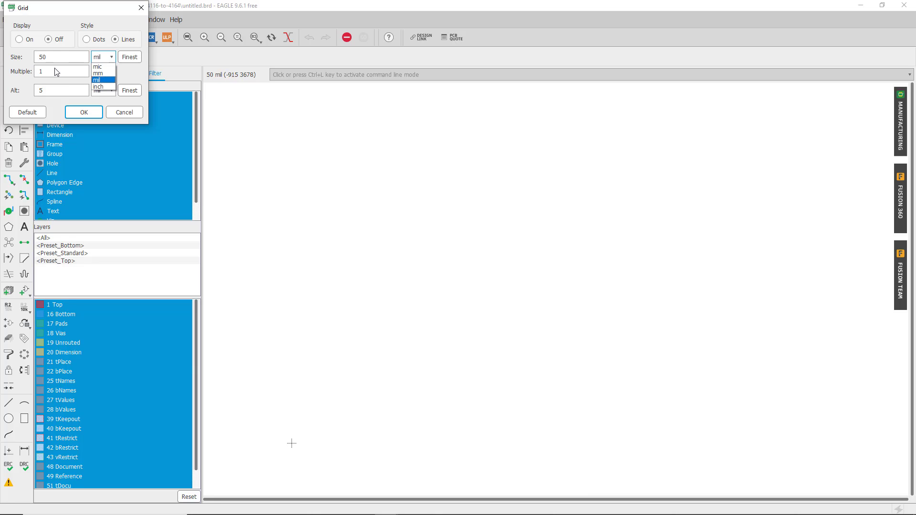
click(97, 73)
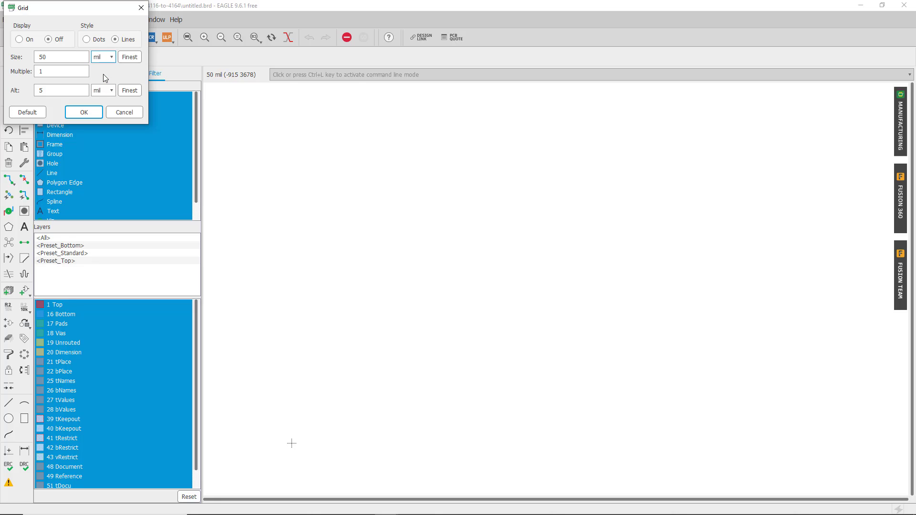
click(84, 113)
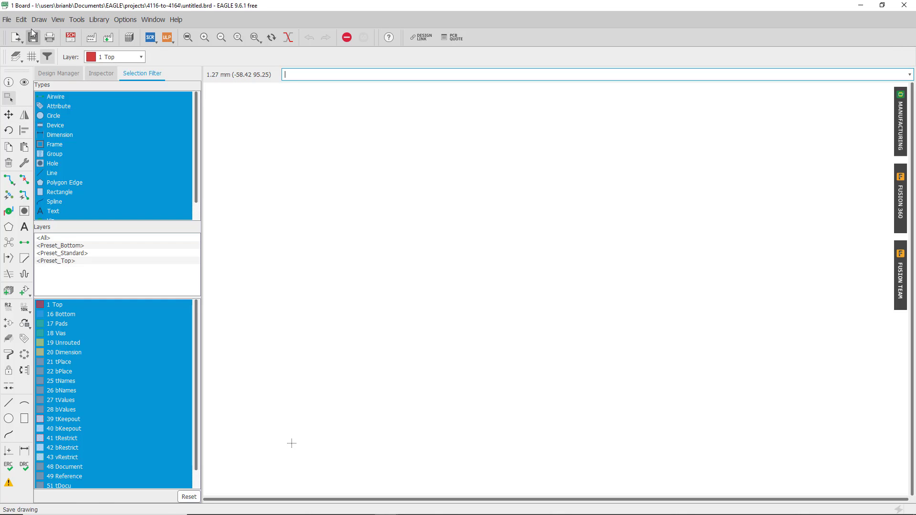
click(30, 55)
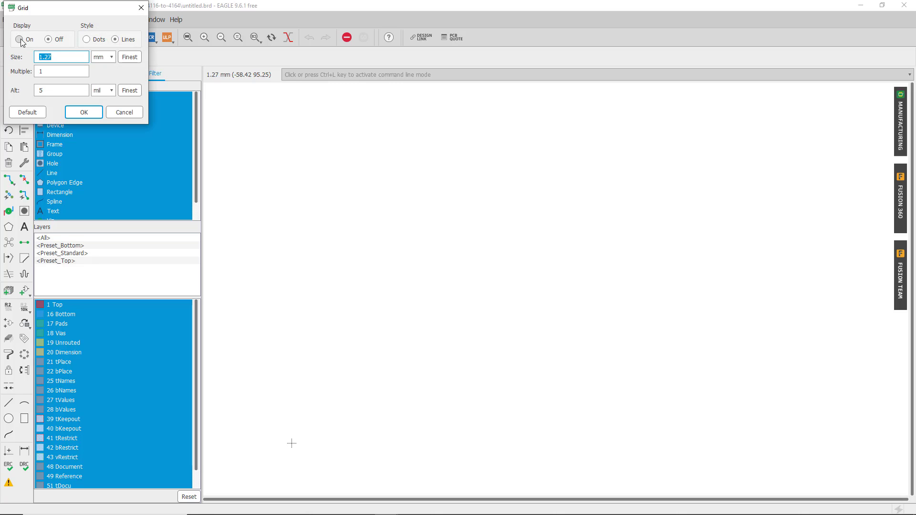
click(21, 41)
click(84, 112)
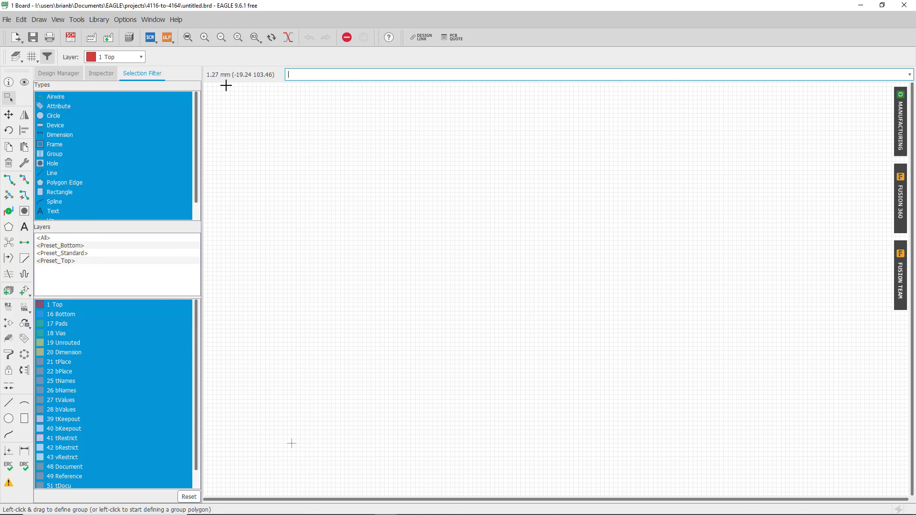
Step: Draw the lower and right-hand board edges on the 20 Dimension layer from the origin through (99.06, 0) to (99.06, 78.74) mm
click(142, 58)
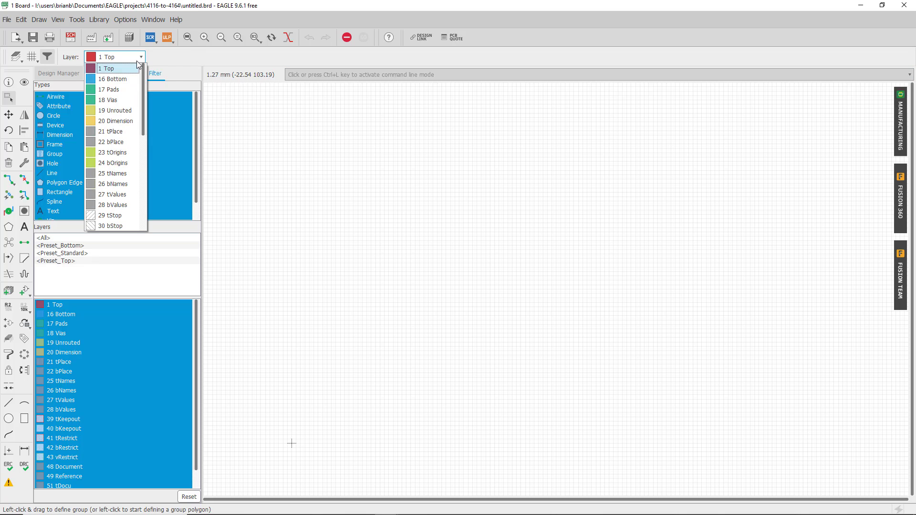
click(115, 122)
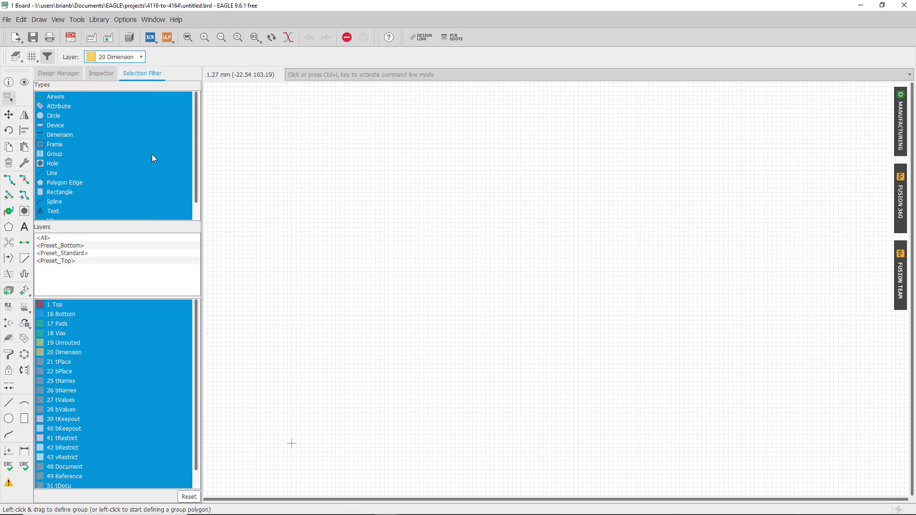
click(10, 408)
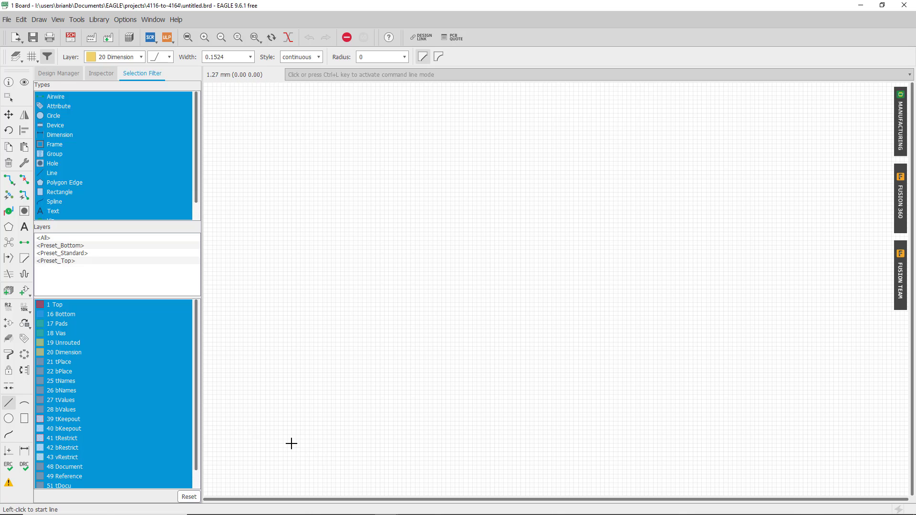
click(291, 444)
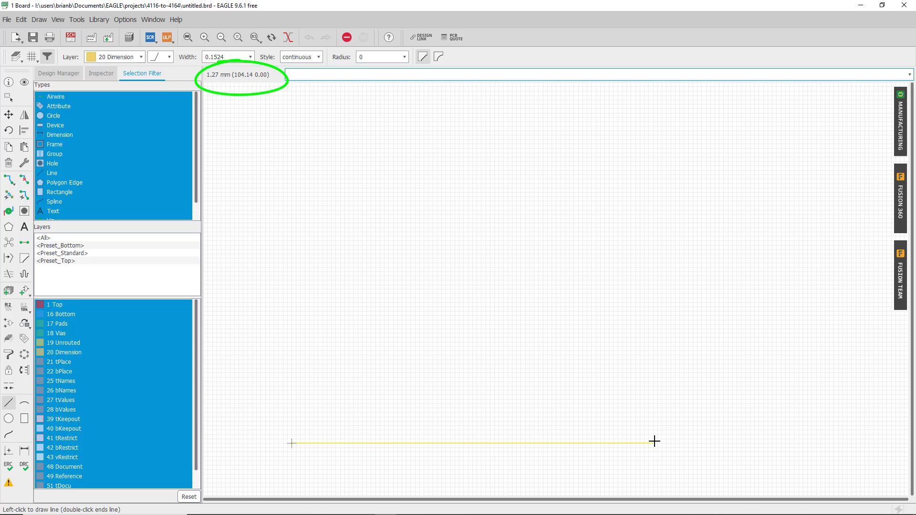
scroll(653, 442, up, 1)
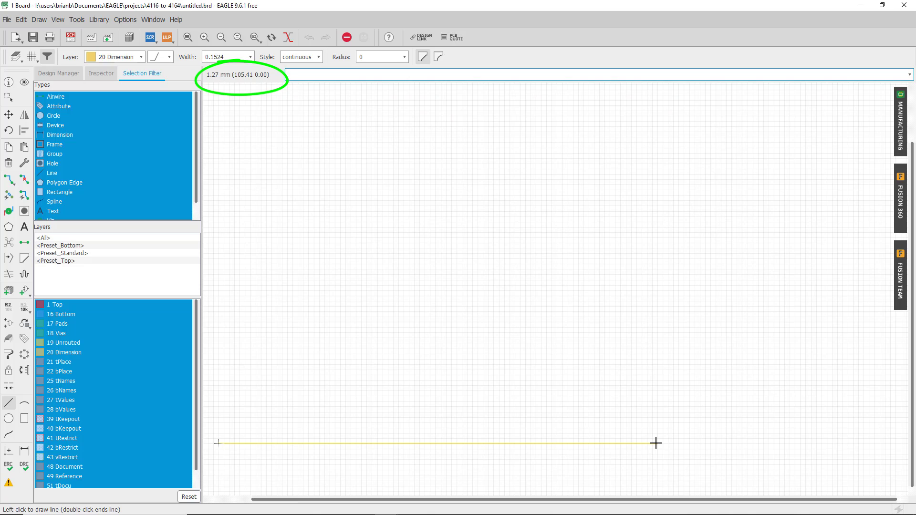
click(632, 444)
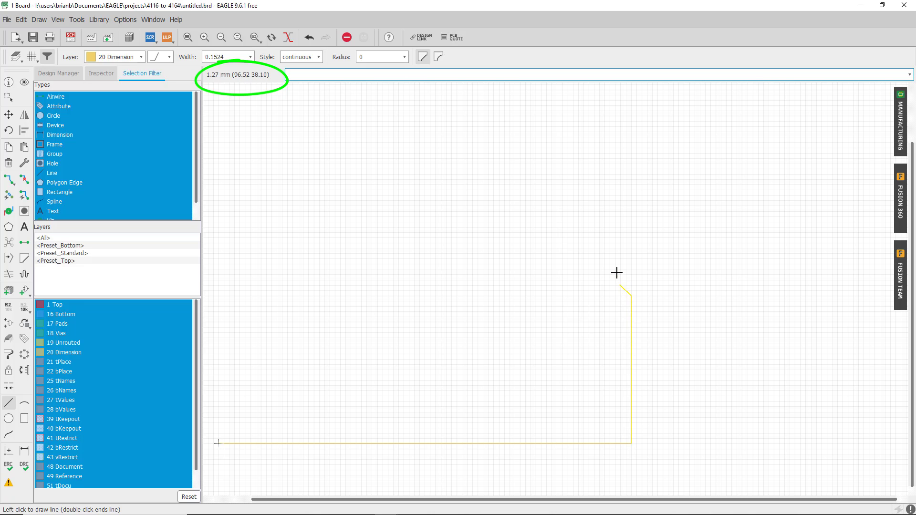
scroll(615, 121, up, 1)
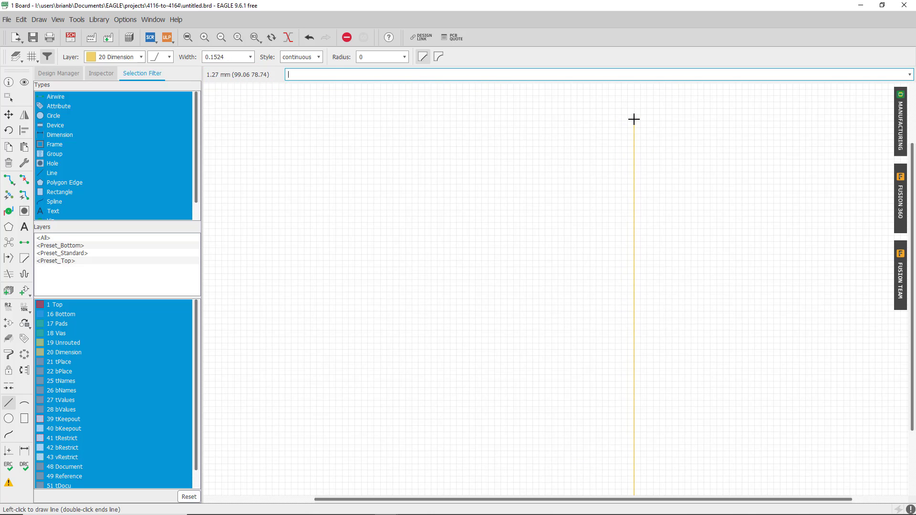
click(634, 120)
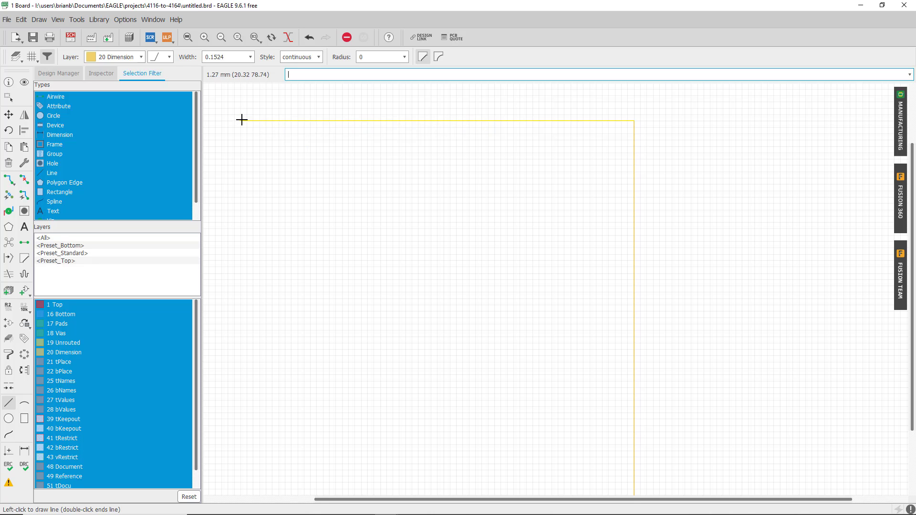
scroll(242, 118, down, 2)
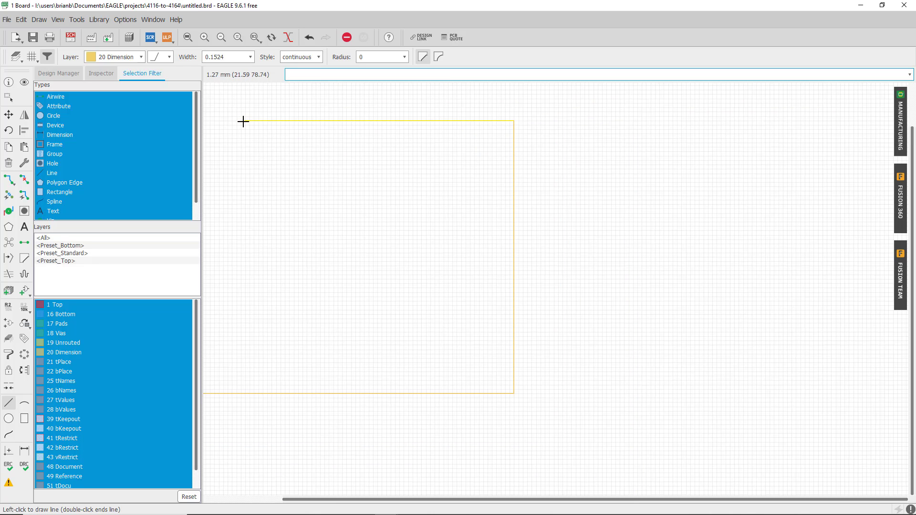
double_click(514, 118)
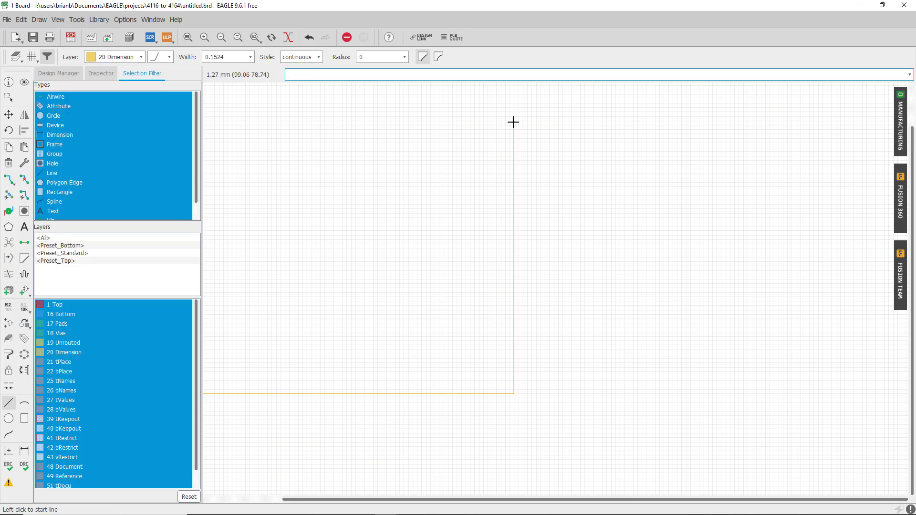
Step: Close the rectangular board outline with a left edge from the origin and an upper edge meeting the right edge's upper end
click(247, 498)
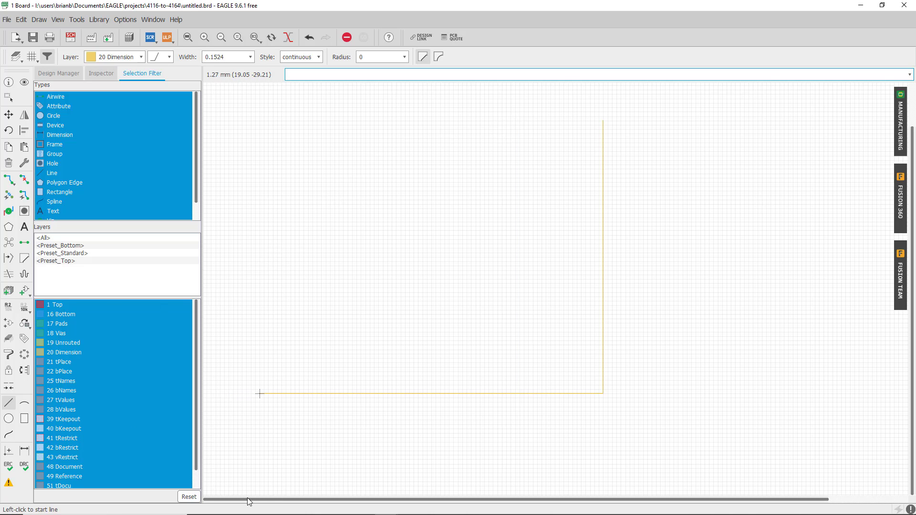
click(259, 393)
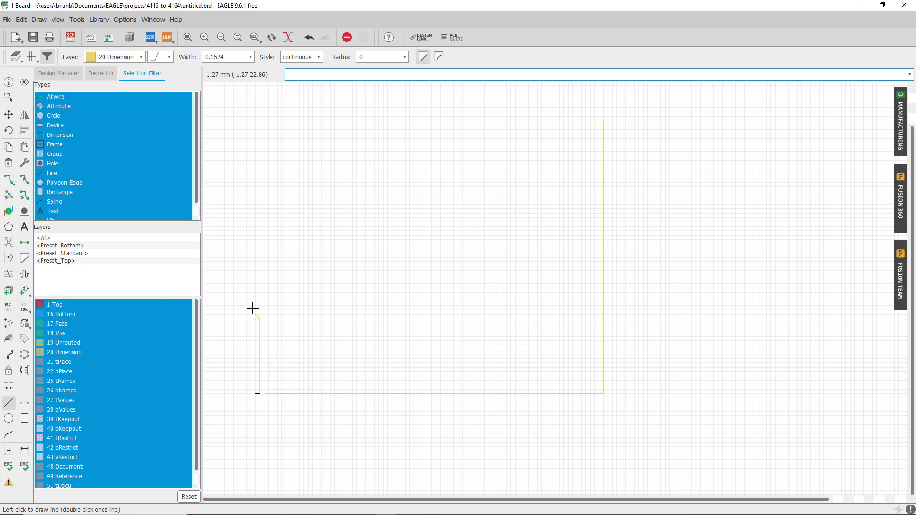
click(259, 121)
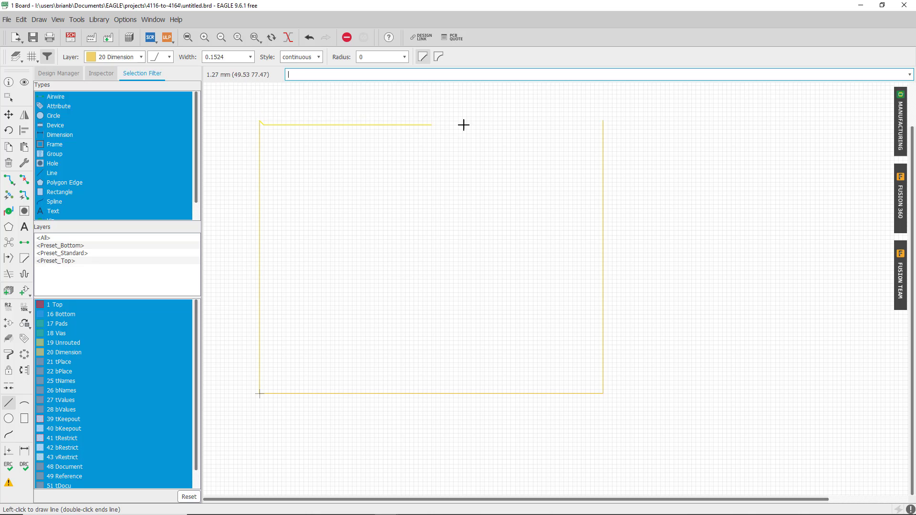
click(603, 121)
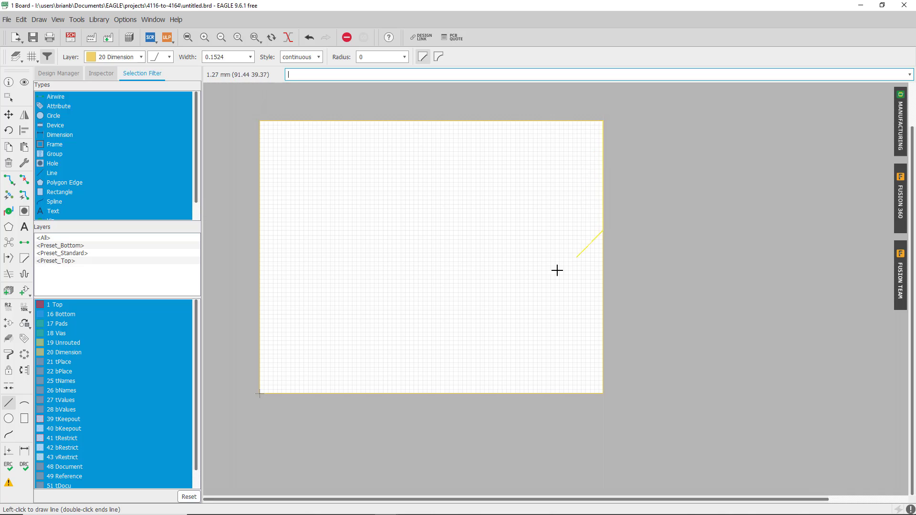
double_click(602, 123)
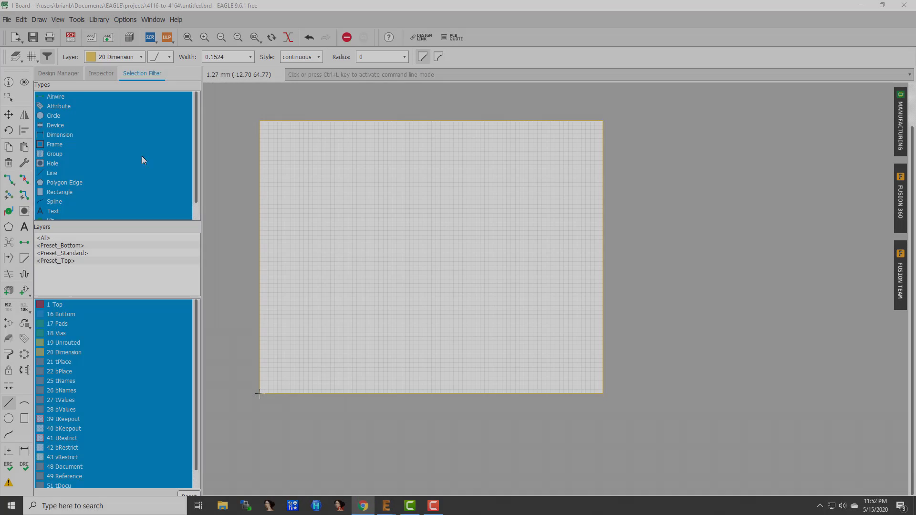
Step: Switch to Chrome, search the web for "4116 pinout" and open the My old computer pinout image
click(100, 507)
text(c)
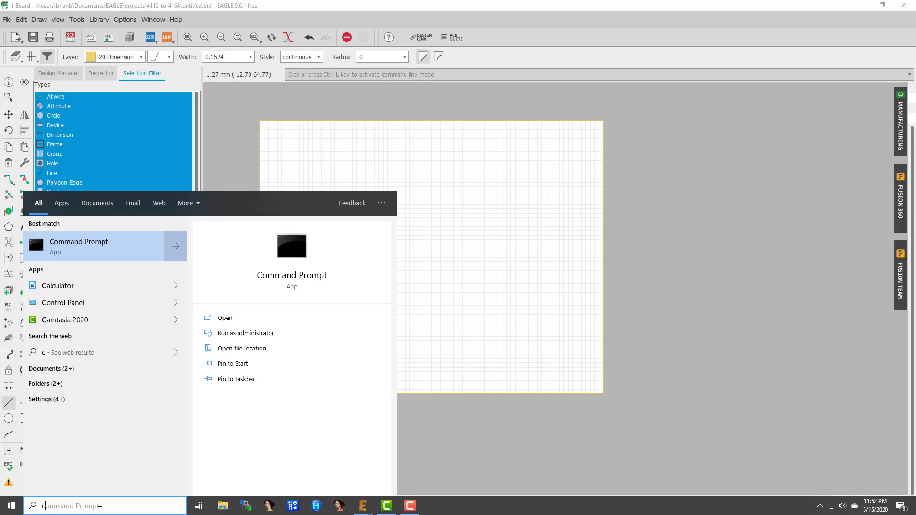
text(hr)
key(Return)
text(4116 pi)
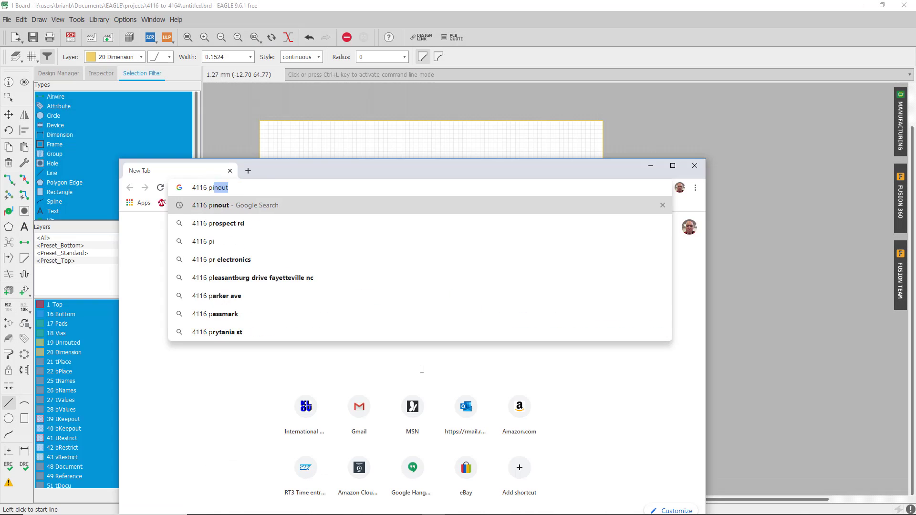
key(Return)
click(193, 367)
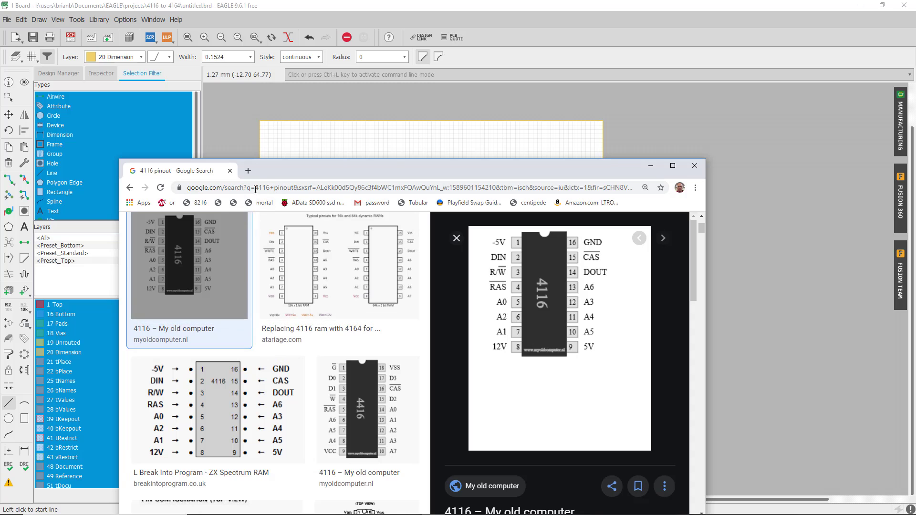
Step: Search for "4164 pinout" in a new tab and open the 4164 page on My old computer, keeping a single copy
click(246, 170)
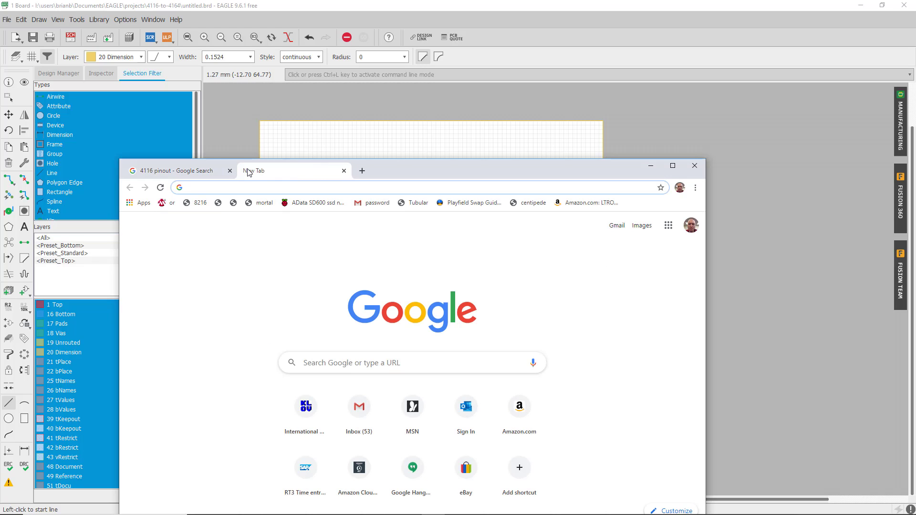
text(4164 pinout)
key(Return)
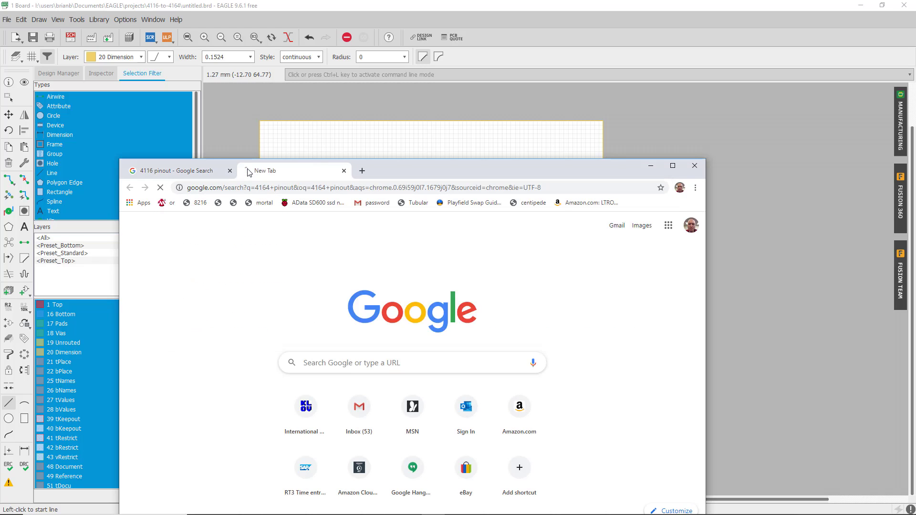
click(266, 380)
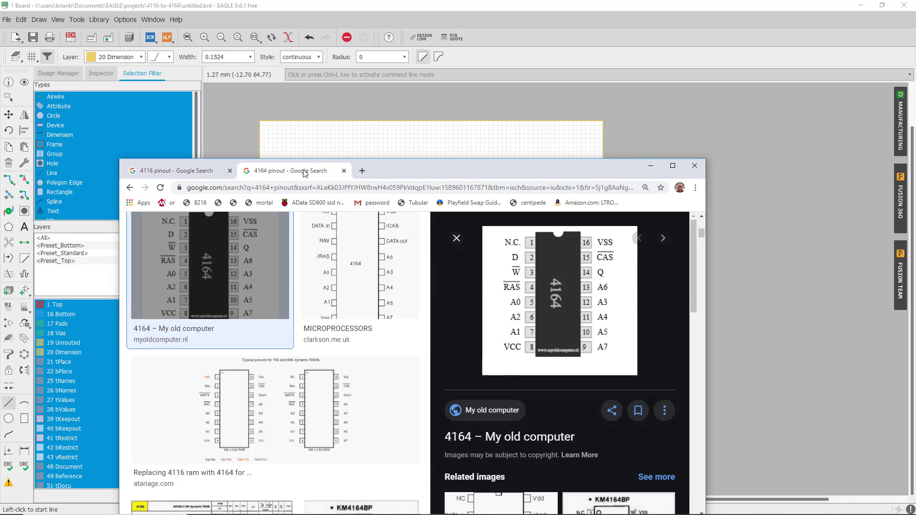
click(559, 300)
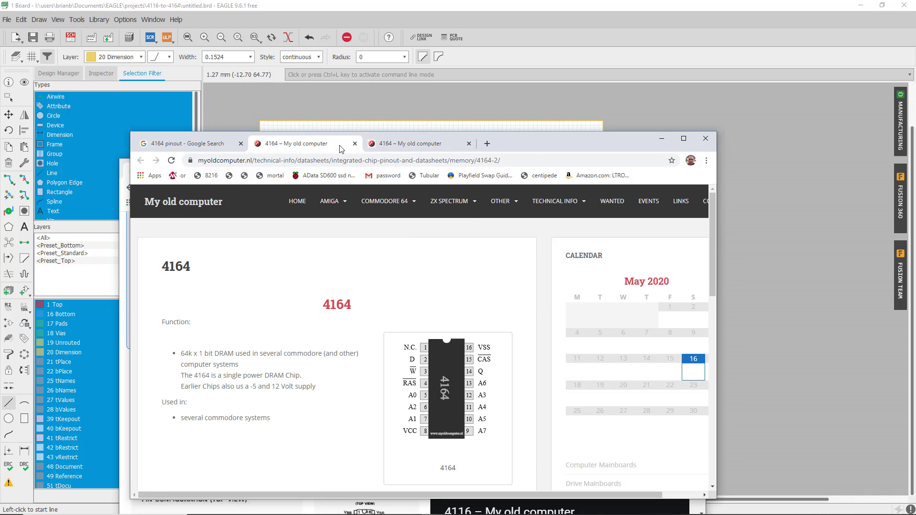
middle_click(292, 147)
Step: Return the 4164 search tab to its start page and search for "4116 pinout" there
click(141, 161)
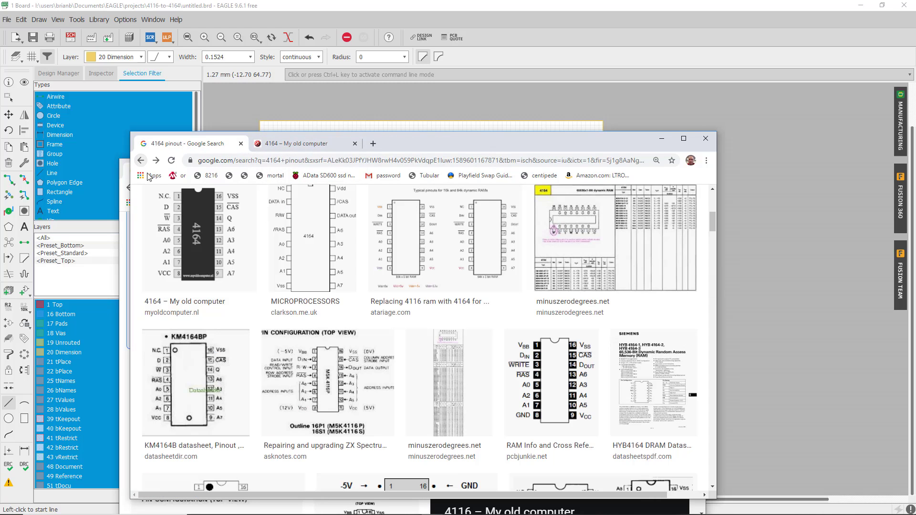
click(141, 161)
click(141, 161)
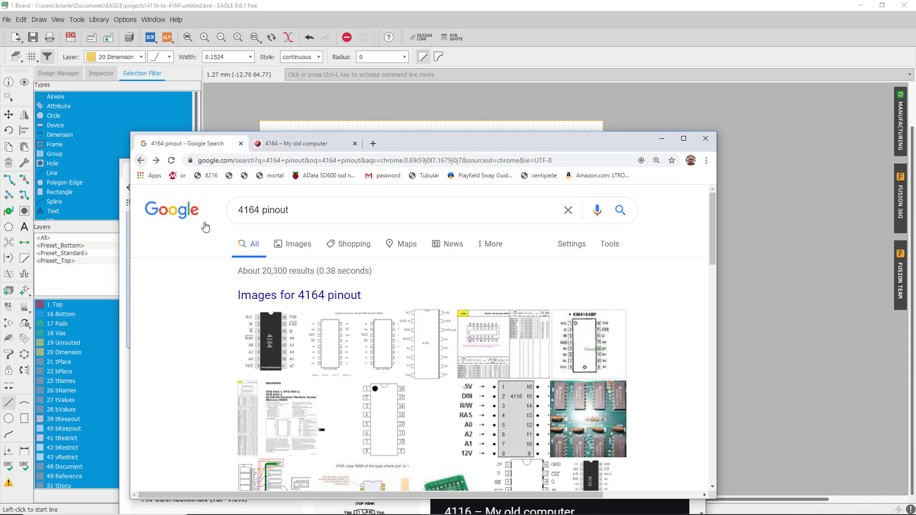
click(141, 161)
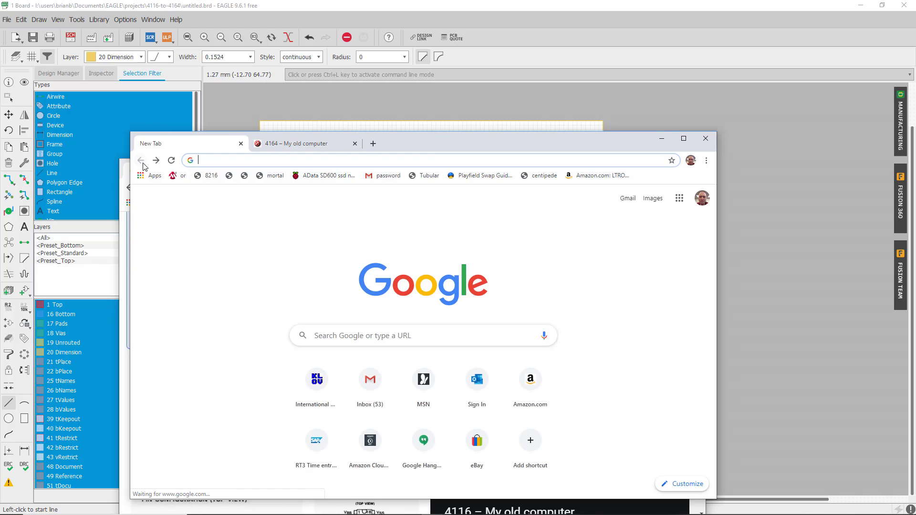
click(207, 158)
text(4116)
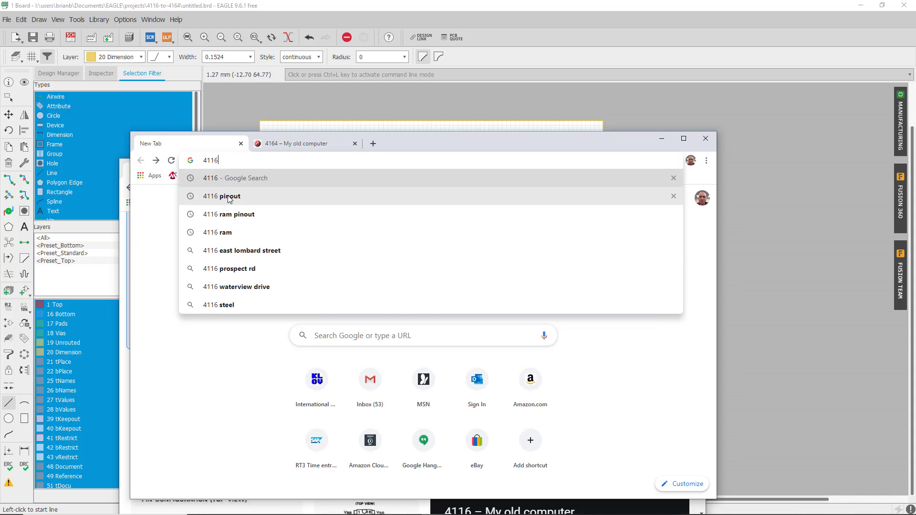
click(230, 197)
Step: Place the 4164 page in its own window beside the 4116 page, move the reference windows off the board and close the leftover search window
drag(458, 143, 690, 144)
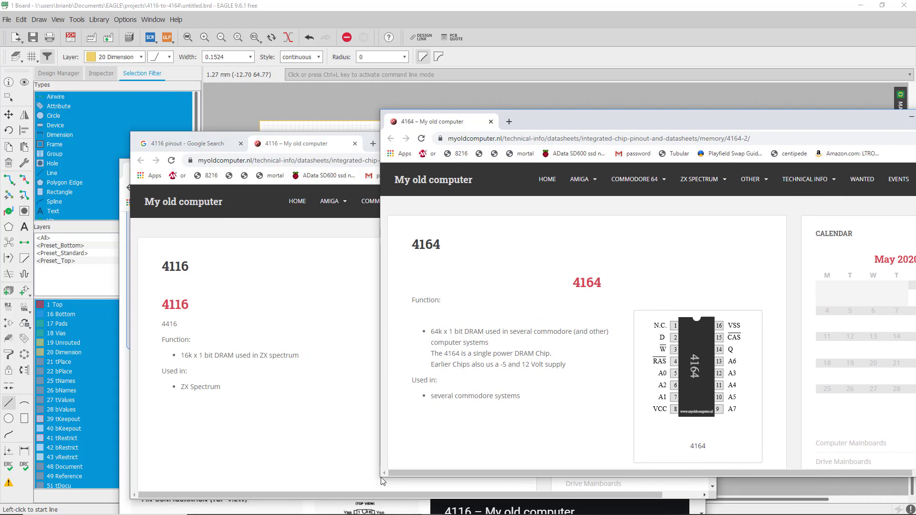
mouse_move(381, 481)
mouse_down()
mouse_move(623, 408)
mouse_move(343, 468)
mouse_move(337, 494)
mouse_move(388, 489)
mouse_up()
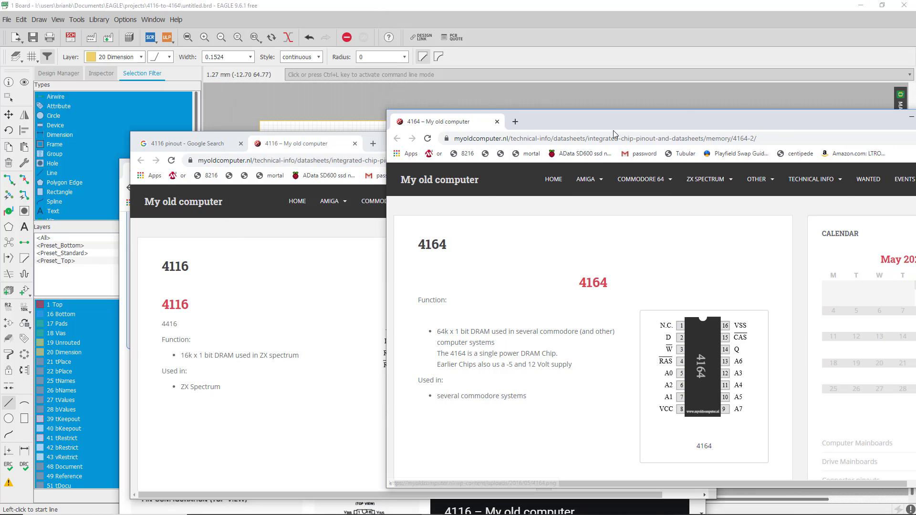
drag(613, 130, 915, 125)
drag(838, 129, 915, 129)
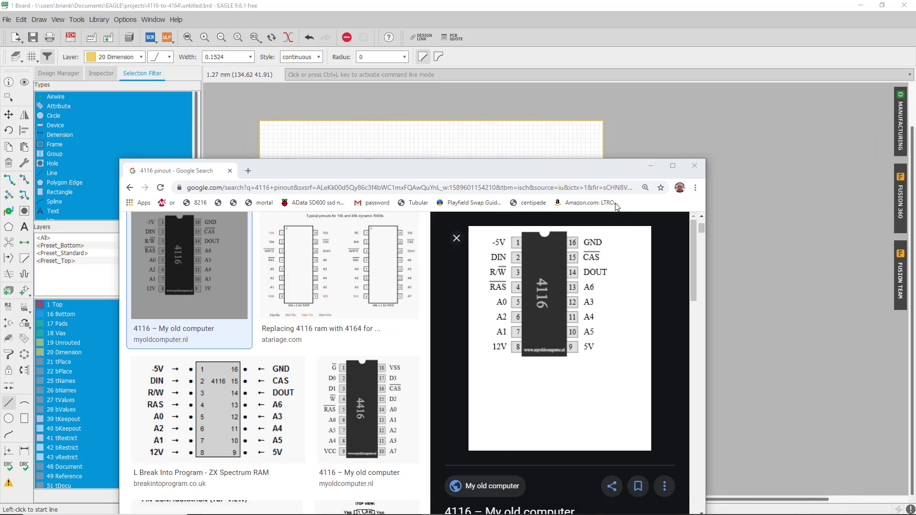
click(692, 166)
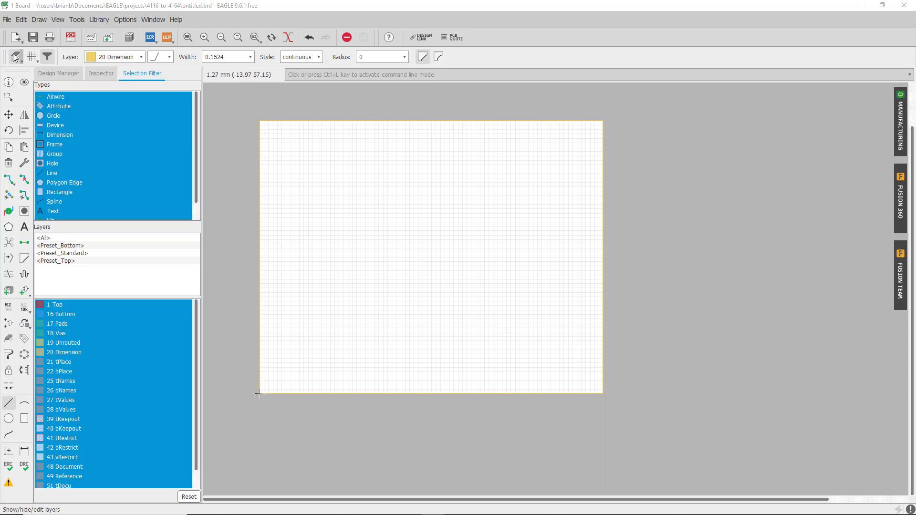
Step: Search the package libraries for "socket" and choose the 16-pin dual in-line package SOCKET-16 for placement
click(7, 20)
mouse_move(23, 21)
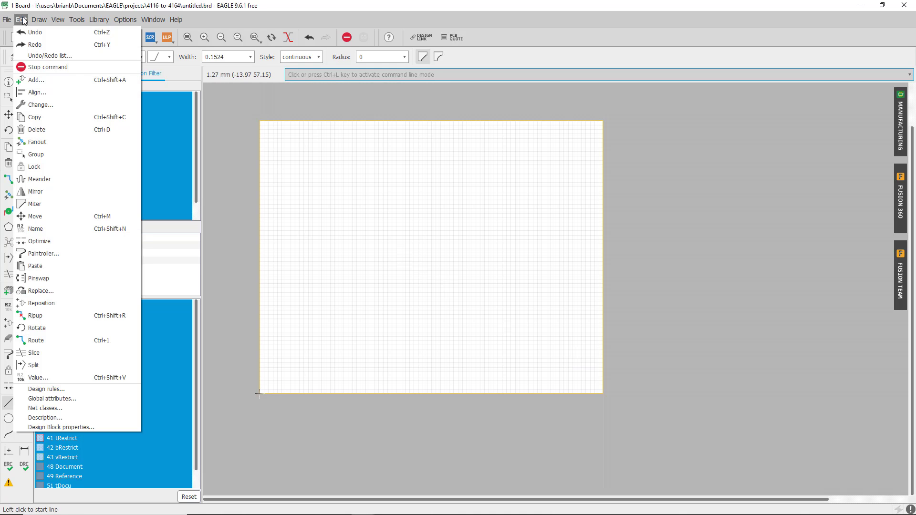
click(36, 79)
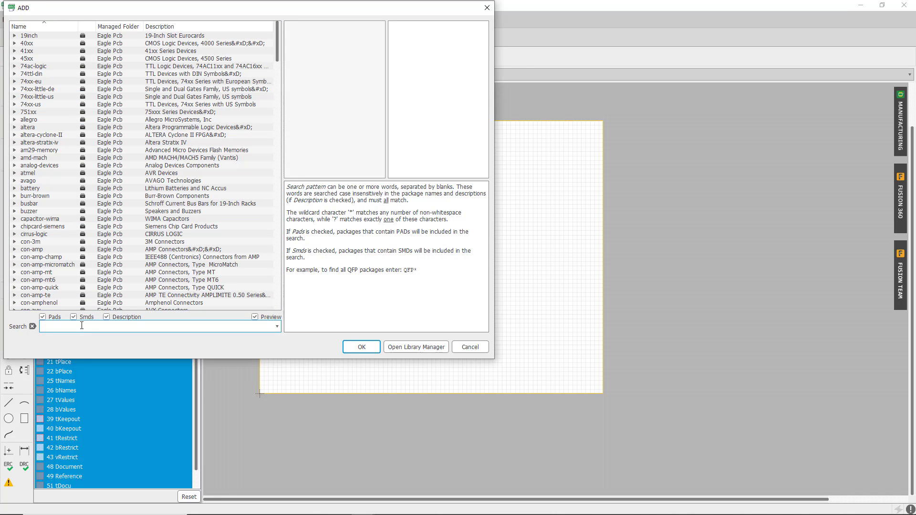
key(Return)
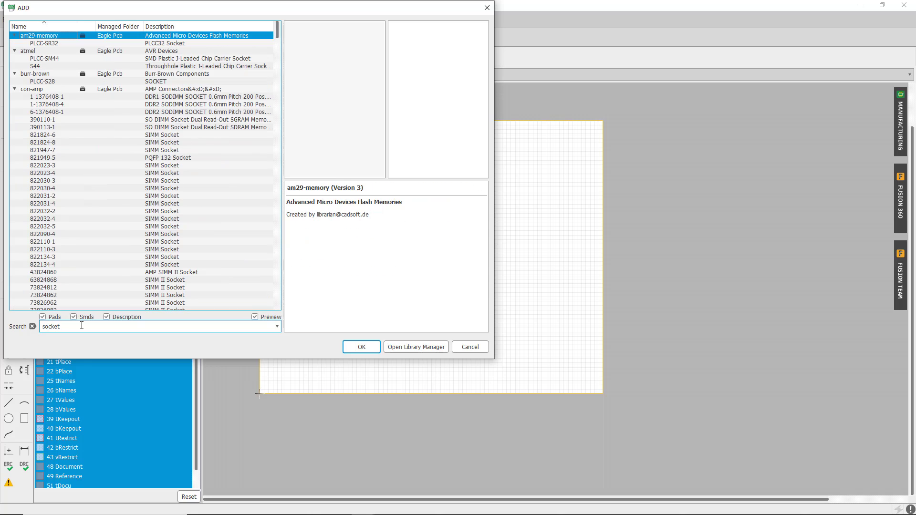
scroll(136, 264, down, 8)
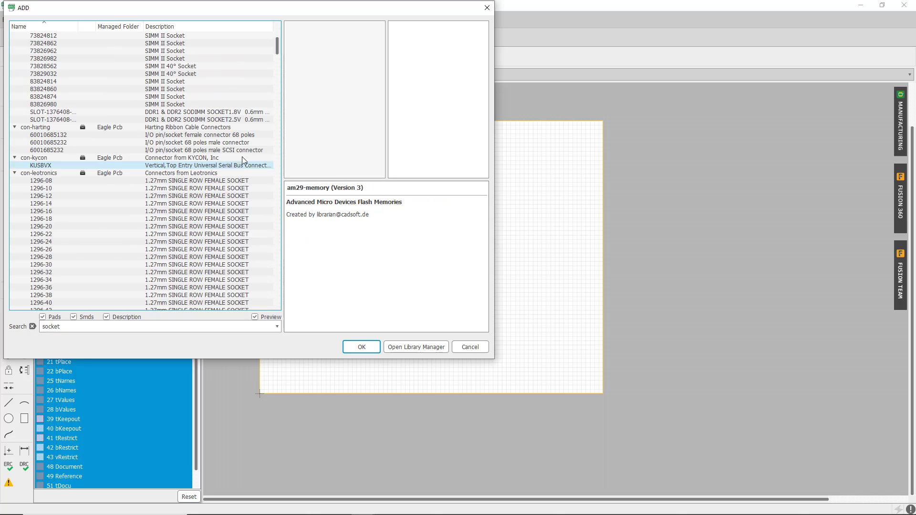
drag(276, 47, 267, 277)
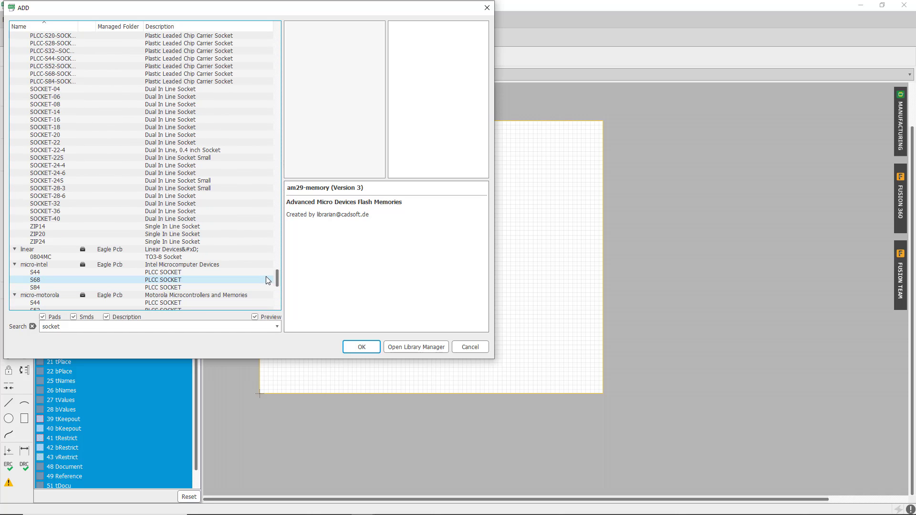
click(60, 120)
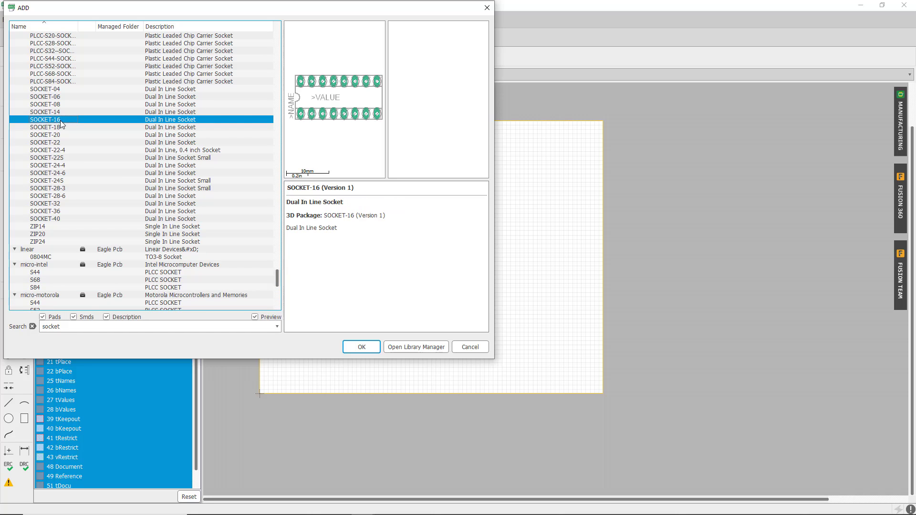
click(370, 352)
Step: Try placing a horizontal SOCKET-16 near the board's lower-left corner and undo the placement
scroll(347, 340, up, 2)
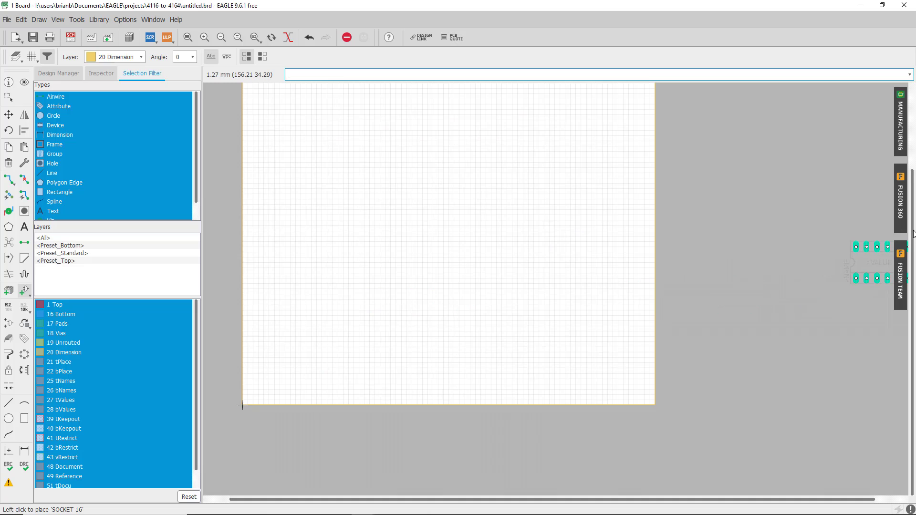
scroll(912, 234, up, 2)
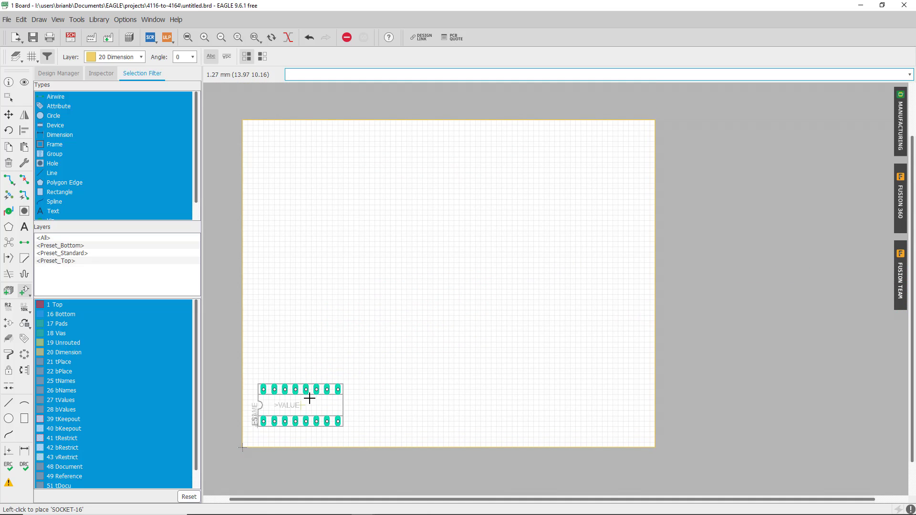
click(309, 398)
right_click(314, 392)
key(ctrl+z)
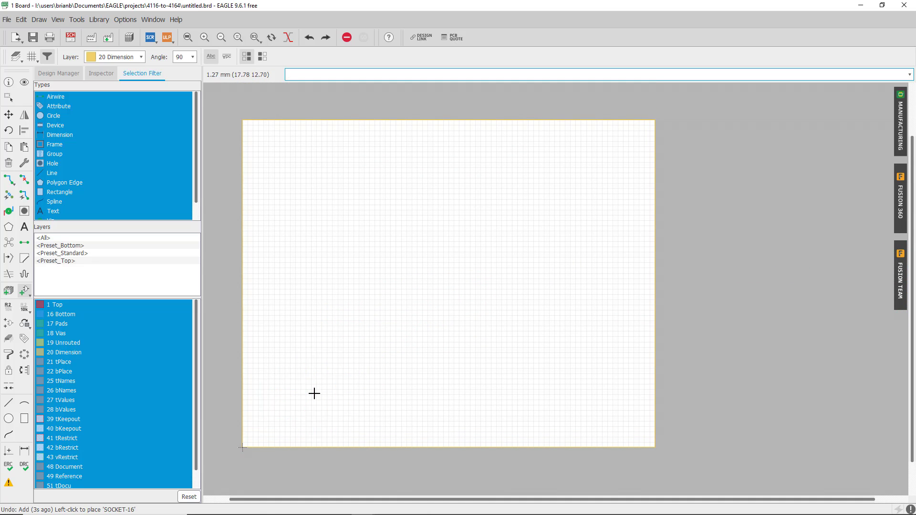
Step: Save the board as 4116-to-4164.brd and choose the SOCKET-16 package for placement again
click(8, 20)
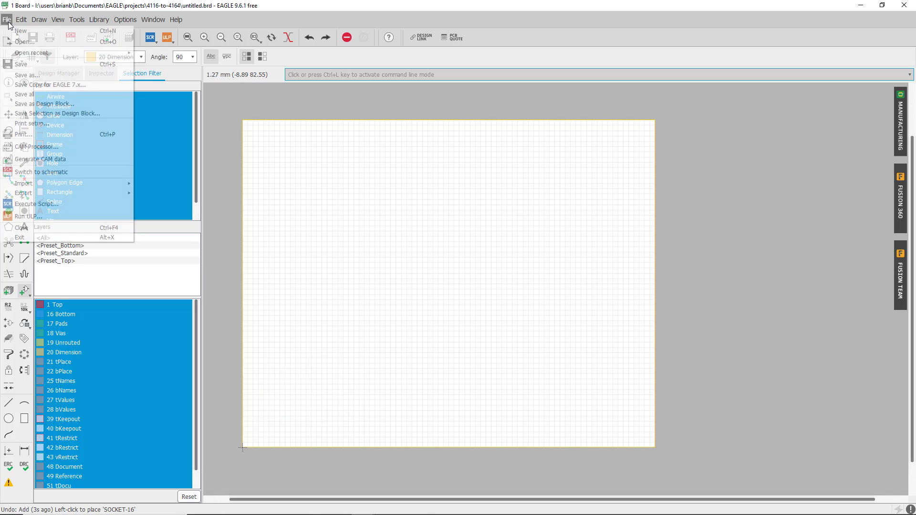
key(Escape)
key(Escape)
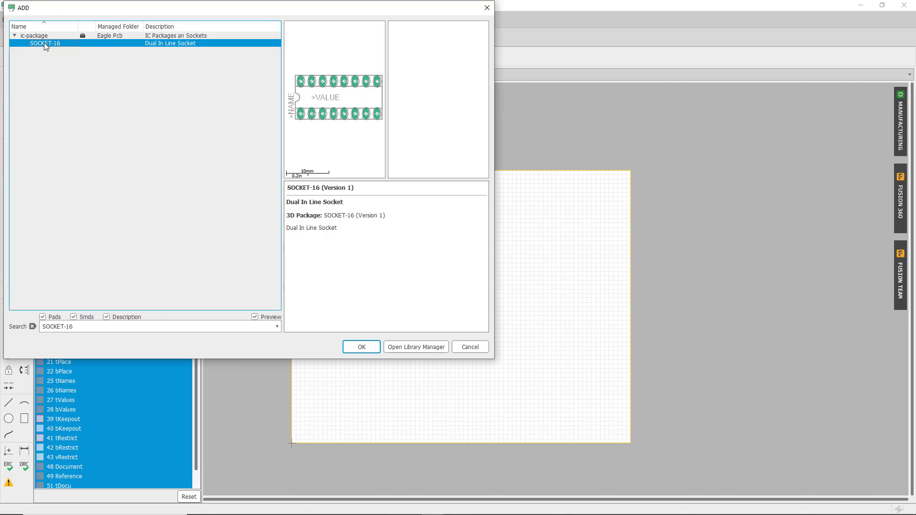
click(361, 346)
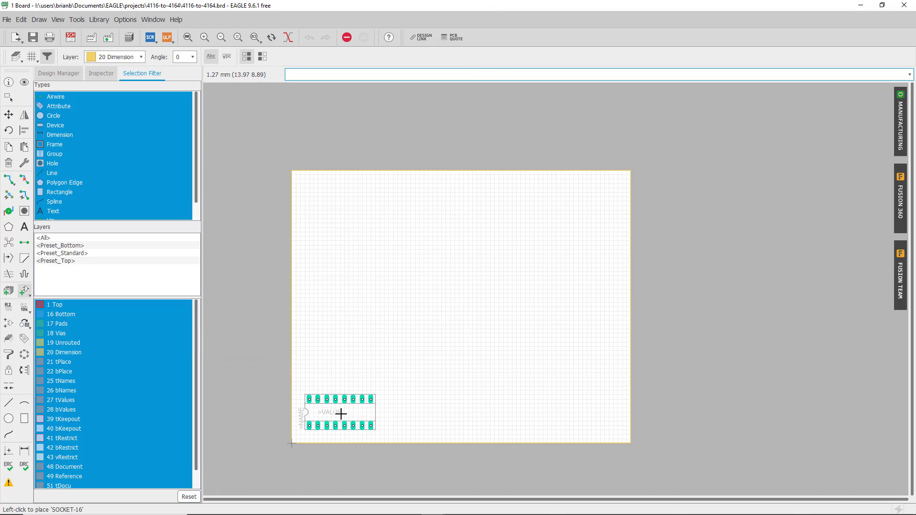
Step: Place two overlapping SOCKET-16 packages rotated to 270° in the board's lower-left corner, at (6.35, 11.43) and (10.16, 11.43) mm
right_click(341, 413)
right_click(329, 409)
right_click(328, 407)
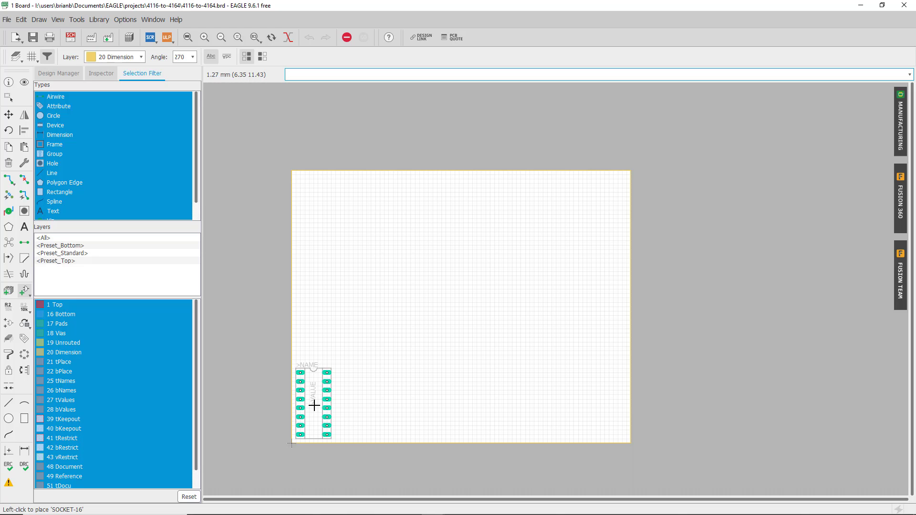
click(315, 405)
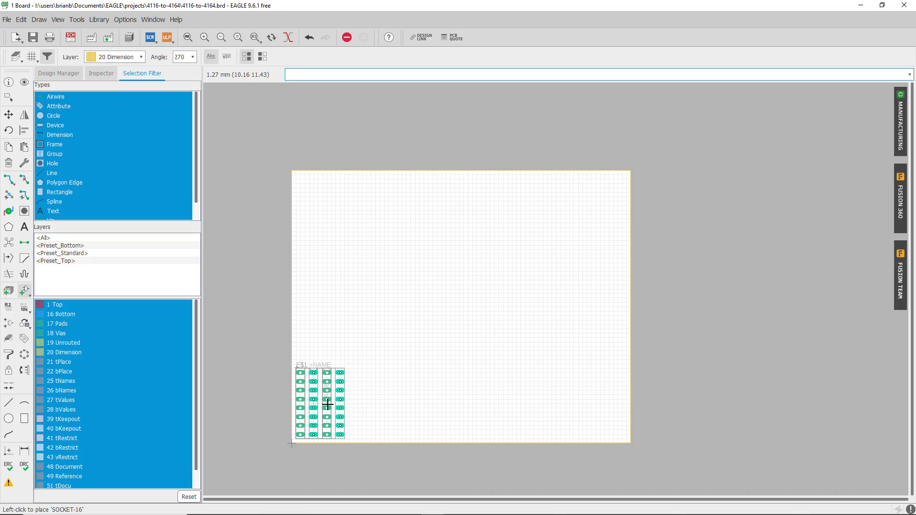
click(327, 404)
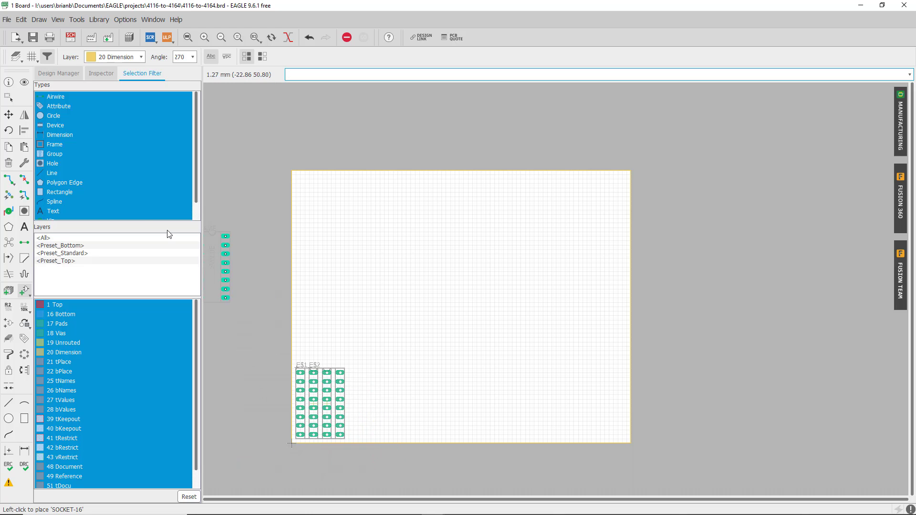
Step: Turn off the Populate option in the properties of the left socket at (6.35, 11.43)
click(9, 82)
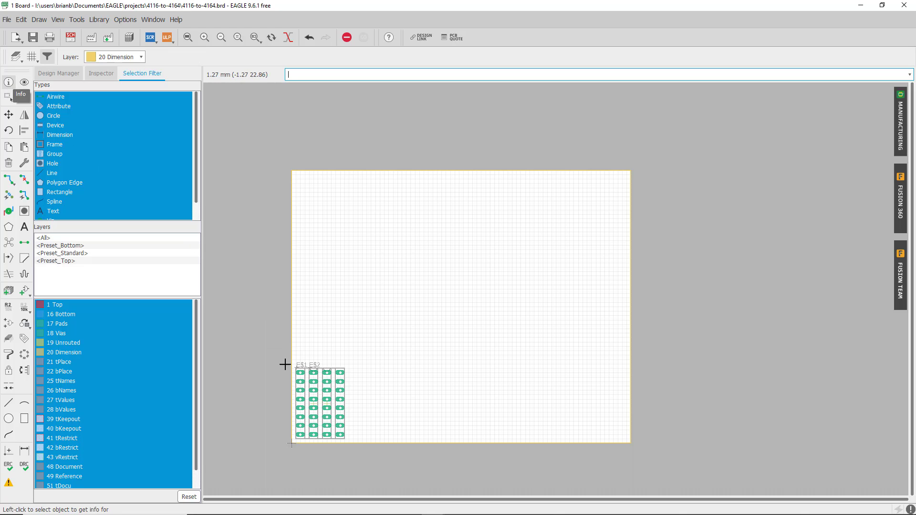
click(315, 403)
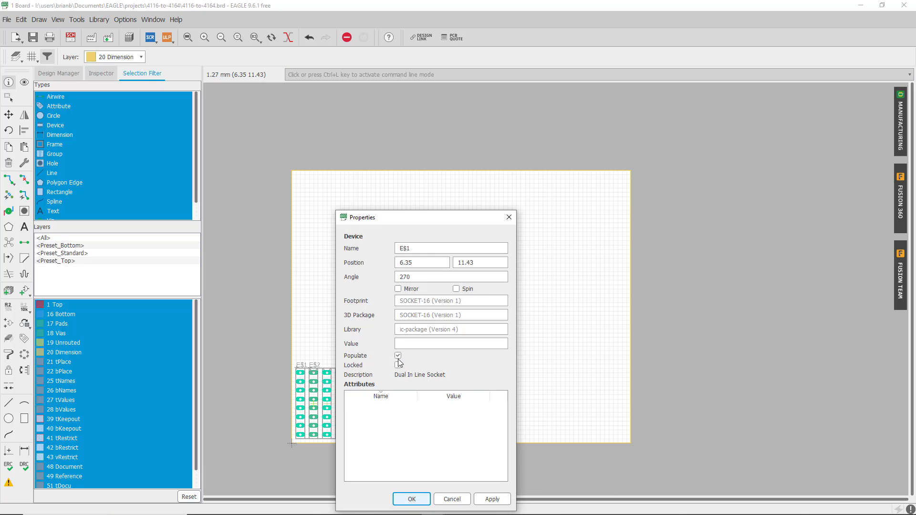
click(397, 356)
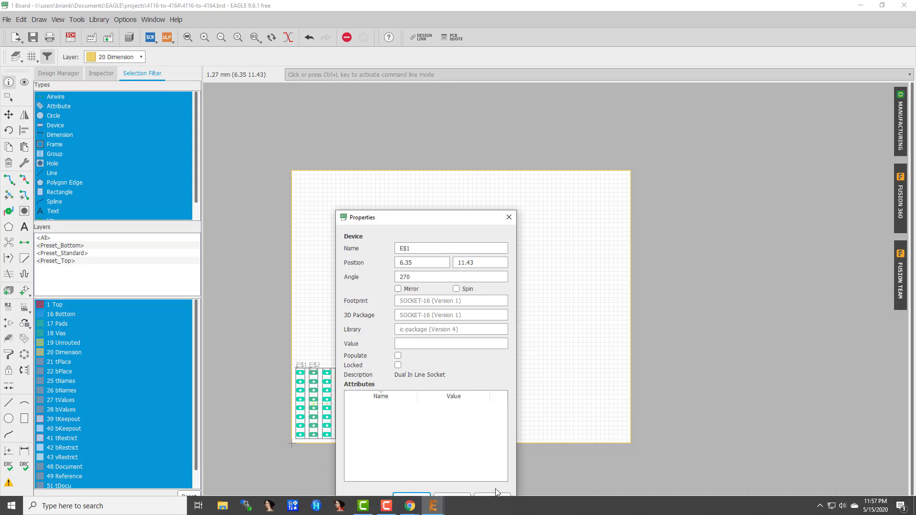
click(411, 499)
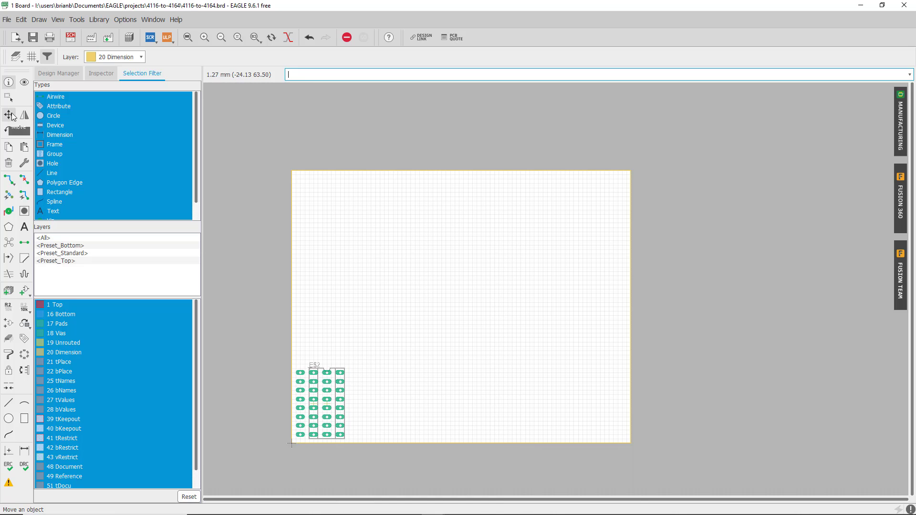
Step: Rename the right socket at (10.16, 11.43) as 4164 in its properties
click(326, 404)
click(420, 249)
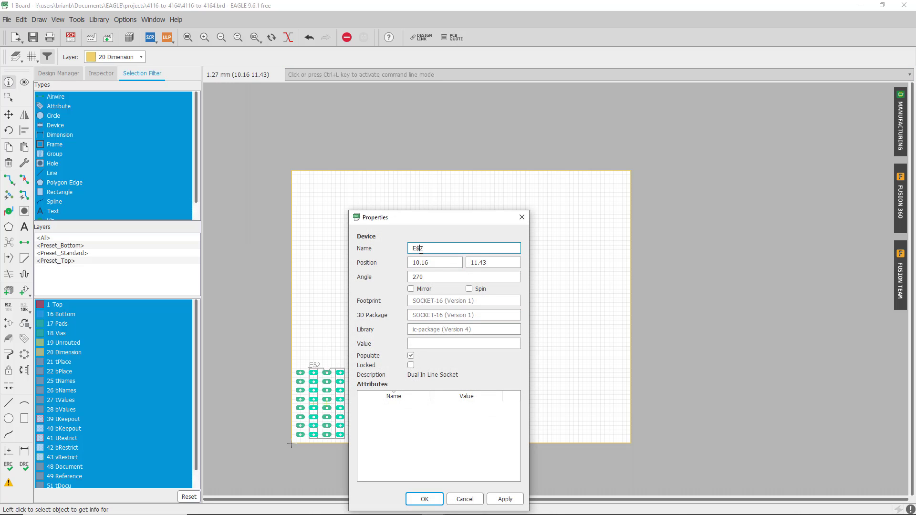
triple_click(420, 249)
text(4164)
key(Return)
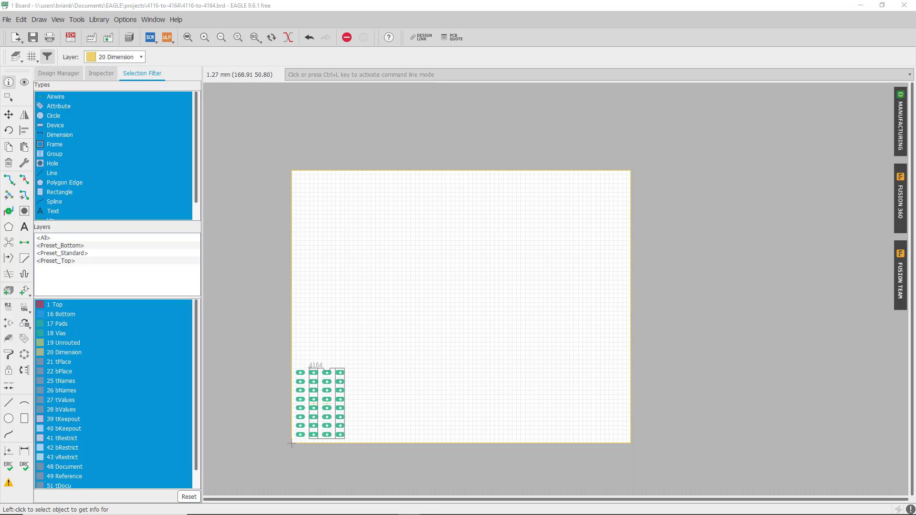
Step: Bring up the 4116 and 4164 pinout pages side by side, clear of the sockets, with both pinout diagrams in view
drag(915, 110, 747, 0)
click(883, 6)
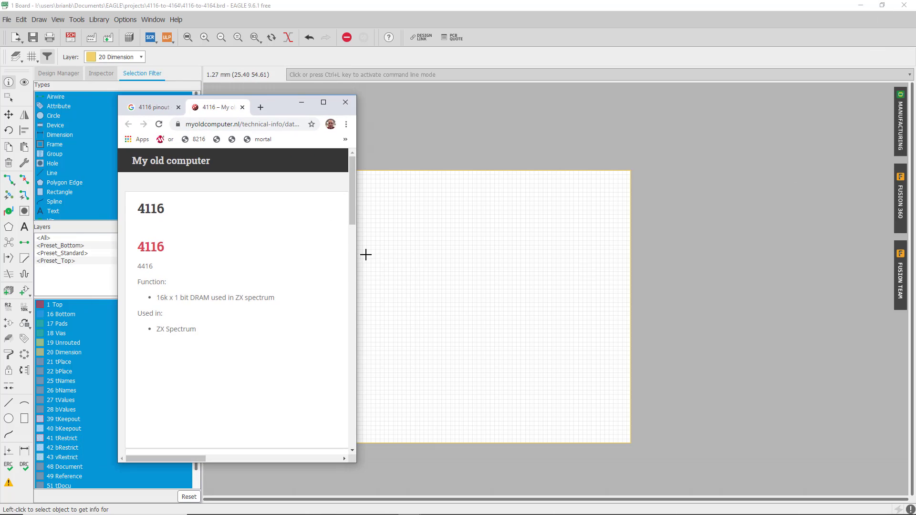
drag(188, 460, 323, 459)
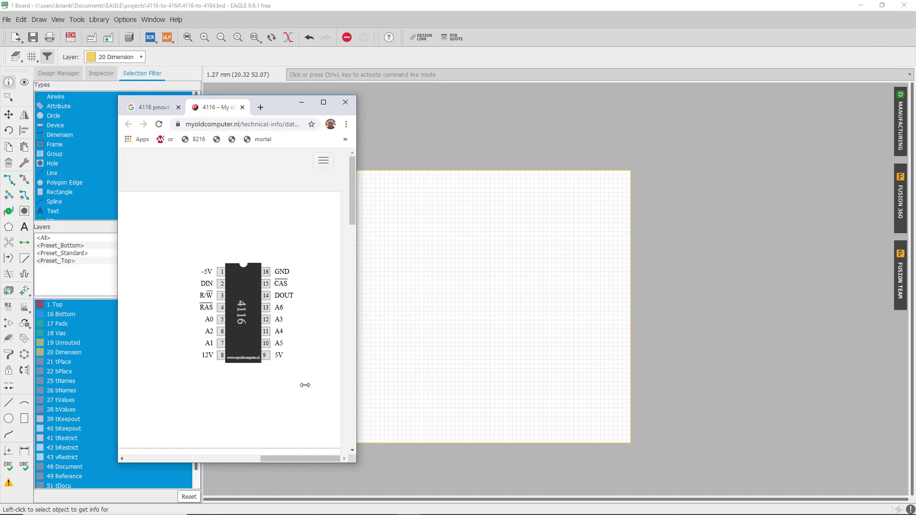
drag(286, 107, 638, 46)
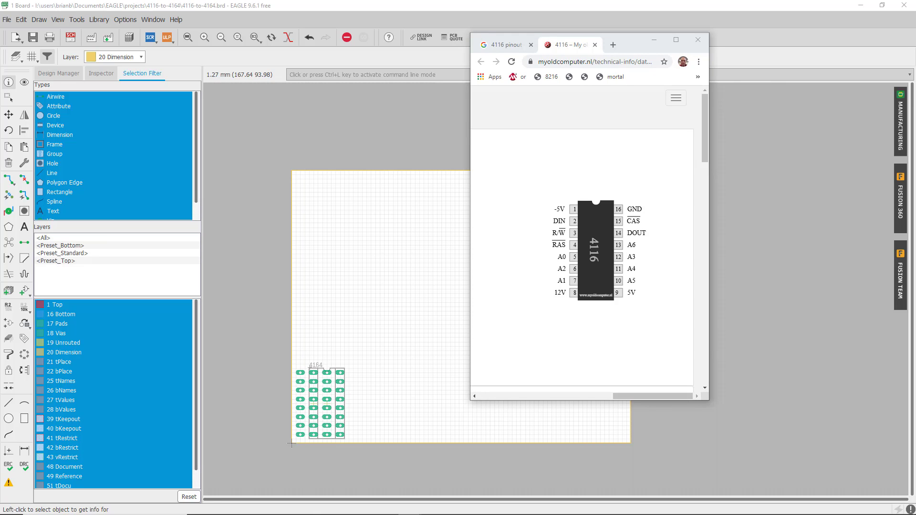
drag(915, 103, 834, 38)
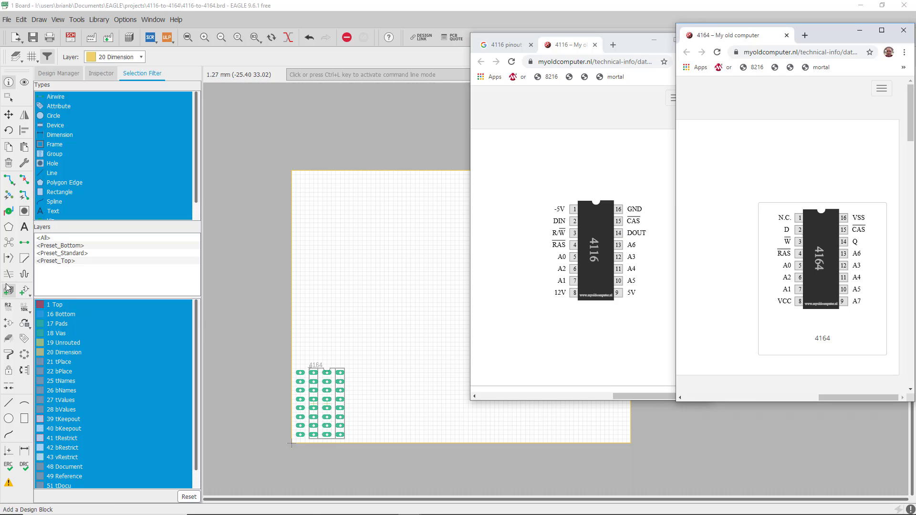
Step: Use the Signal tool to connect pins 16, 15 and 14 of the unpopulated socket to the same pins of socket 4164
click(22, 246)
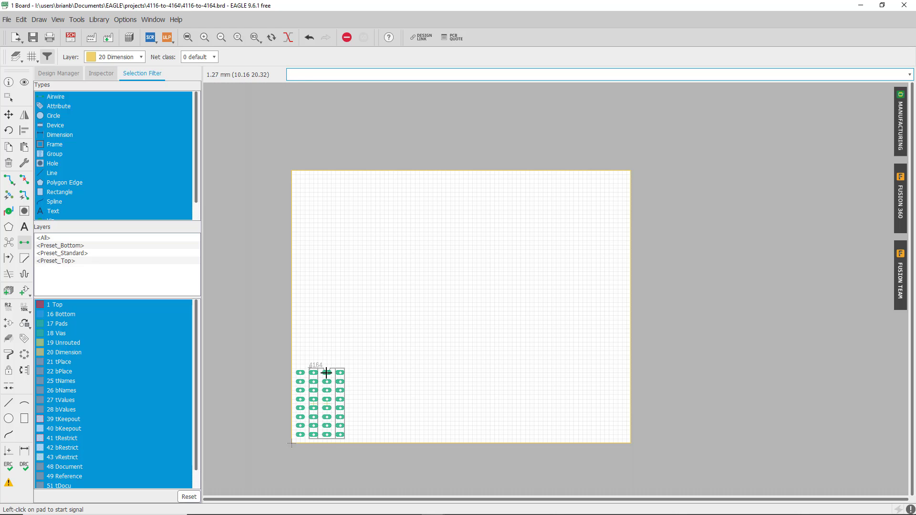
click(326, 372)
double_click(333, 390)
click(327, 381)
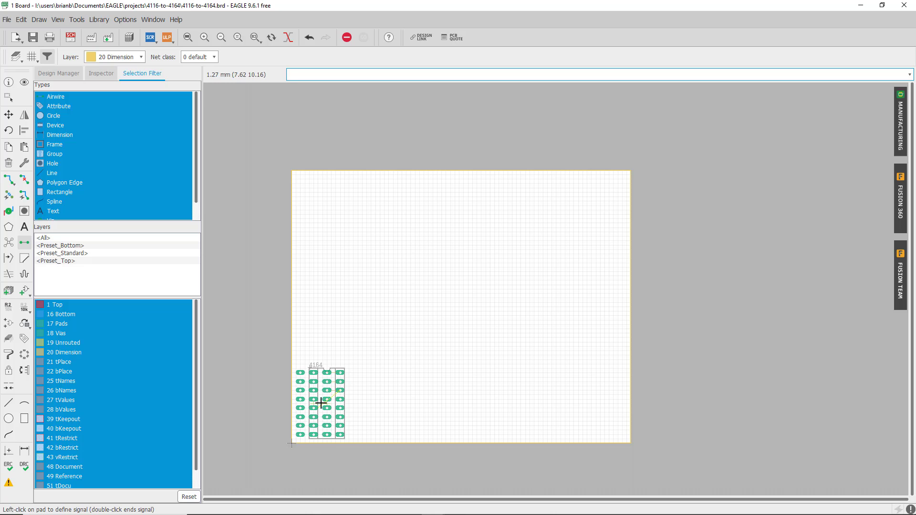
double_click(338, 390)
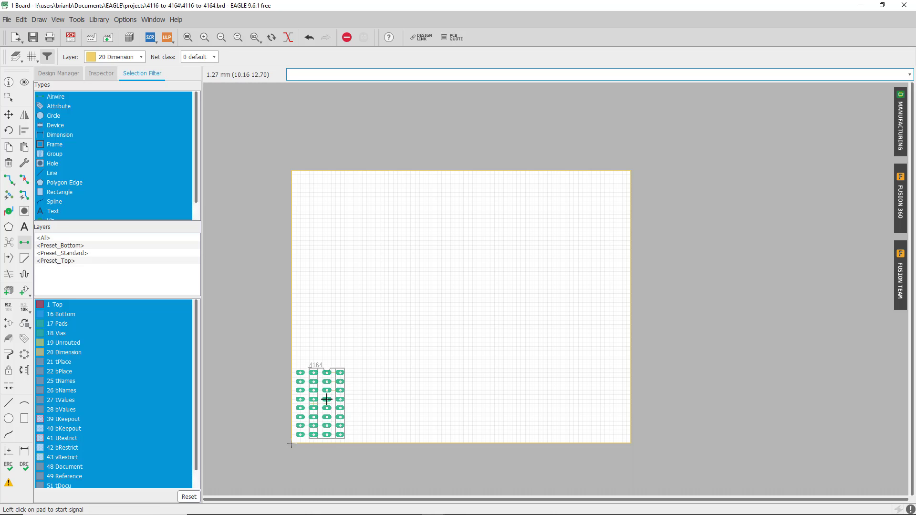
Step: Connect pins 13, 12, 11 and 10 of the unpopulated socket to the matching pins of socket 4164 with signals
click(327, 399)
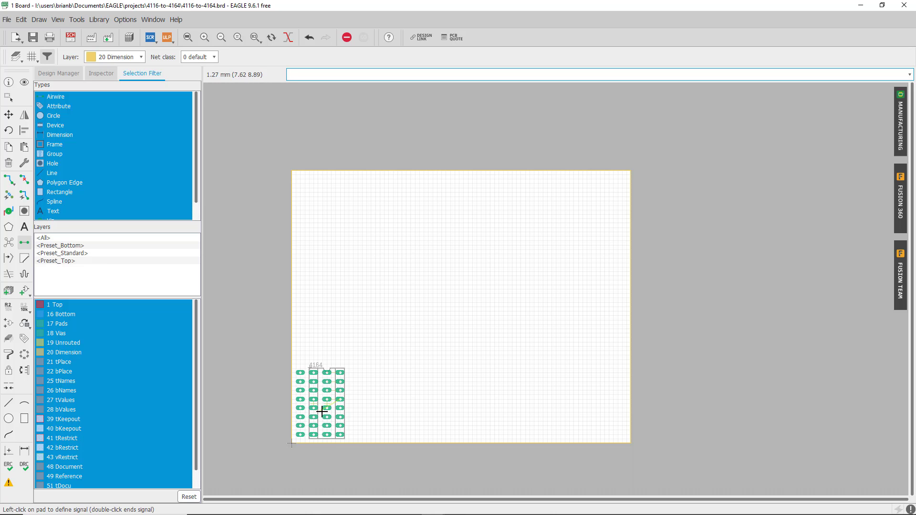
double_click(338, 399)
click(327, 407)
double_click(339, 407)
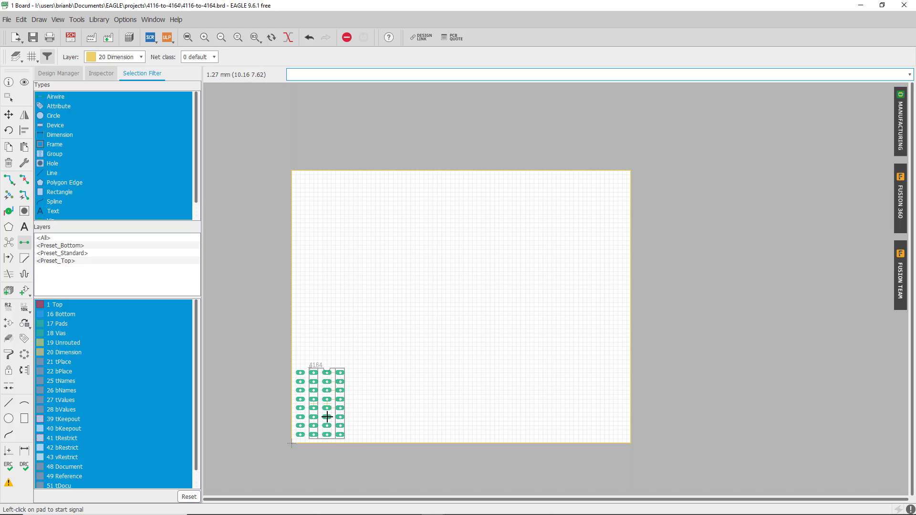
click(327, 416)
double_click(339, 416)
click(327, 425)
double_click(339, 425)
Step: Switch to Chrome and show the 4116 and 4164 pinout pages side by side to compare pins 1 to 8
mouse_move(312, 510)
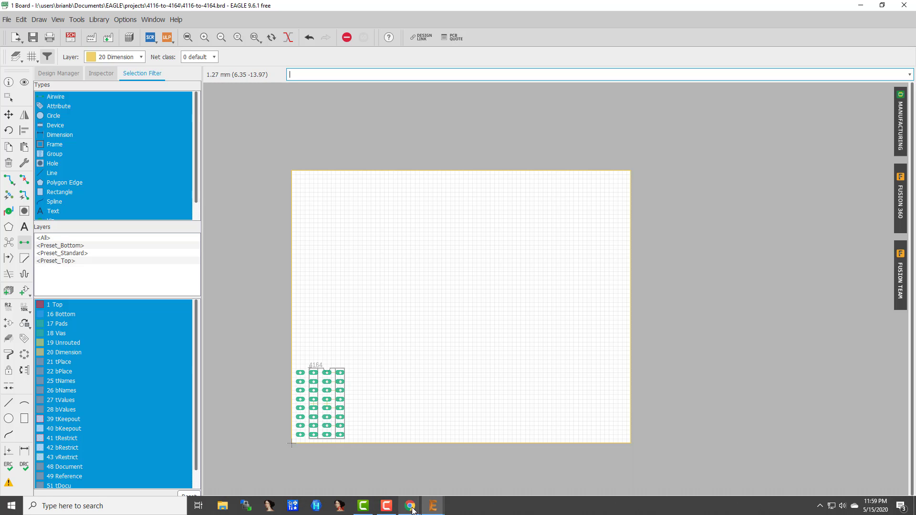
mouse_move(413, 510)
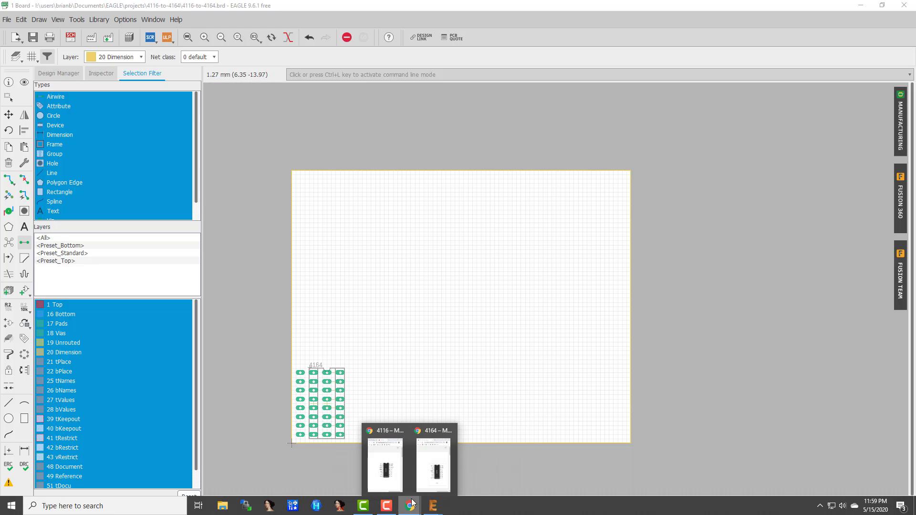
mouse_move(415, 491)
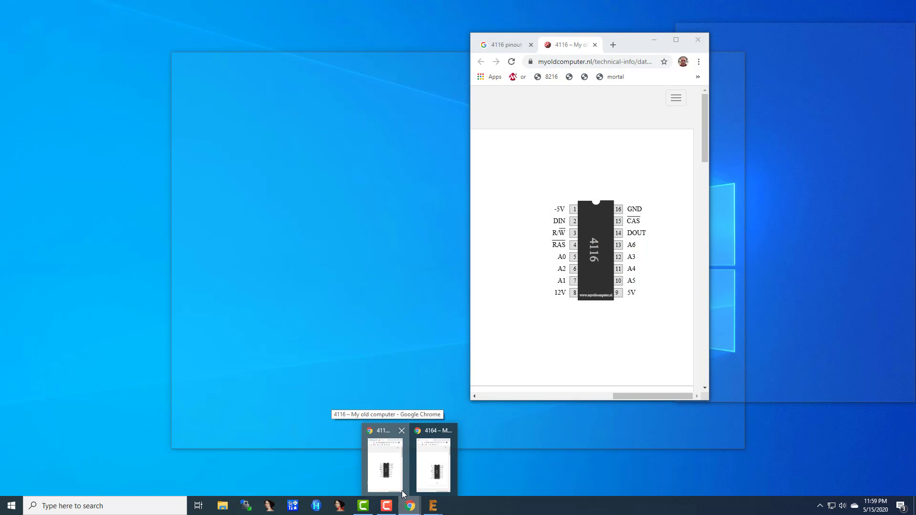
click(401, 490)
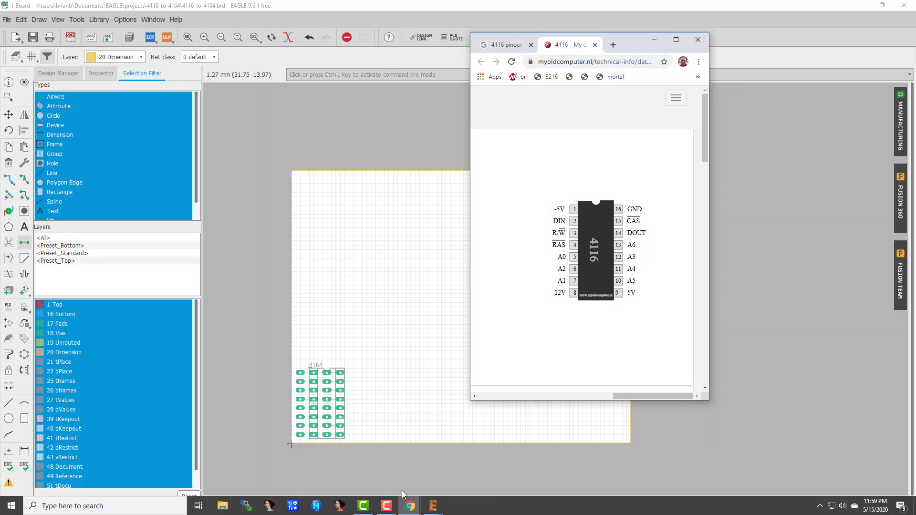
click(410, 505)
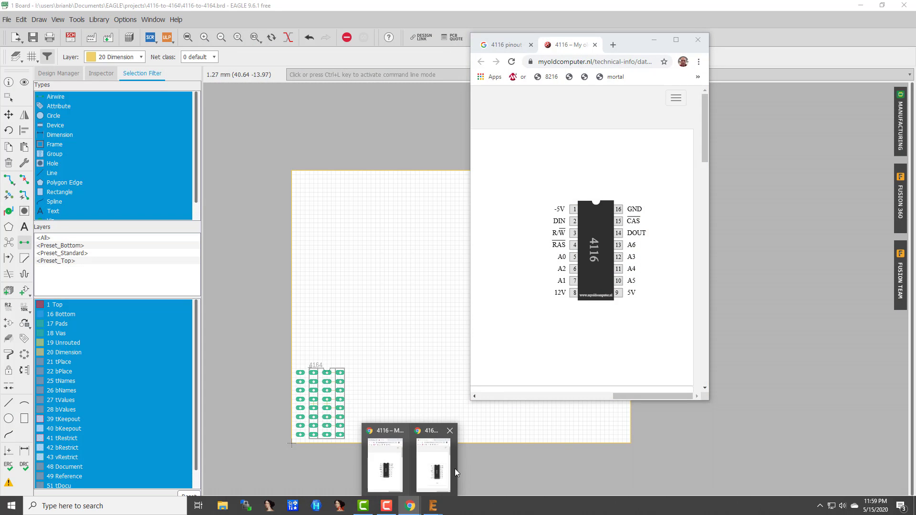
click(454, 468)
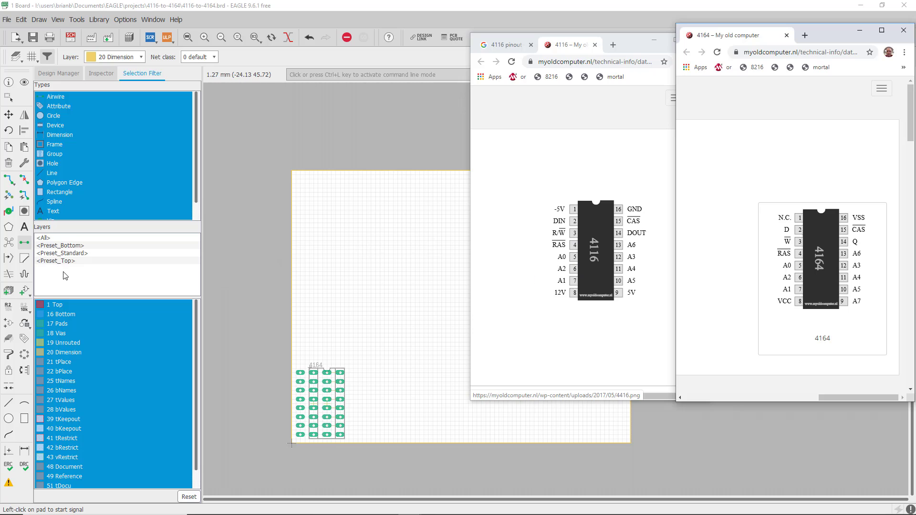
Step: Use the Signal tool to connect pins 2, 3 and 4 of the unpopulated socket to the same pins of socket 4164
click(27, 242)
click(27, 243)
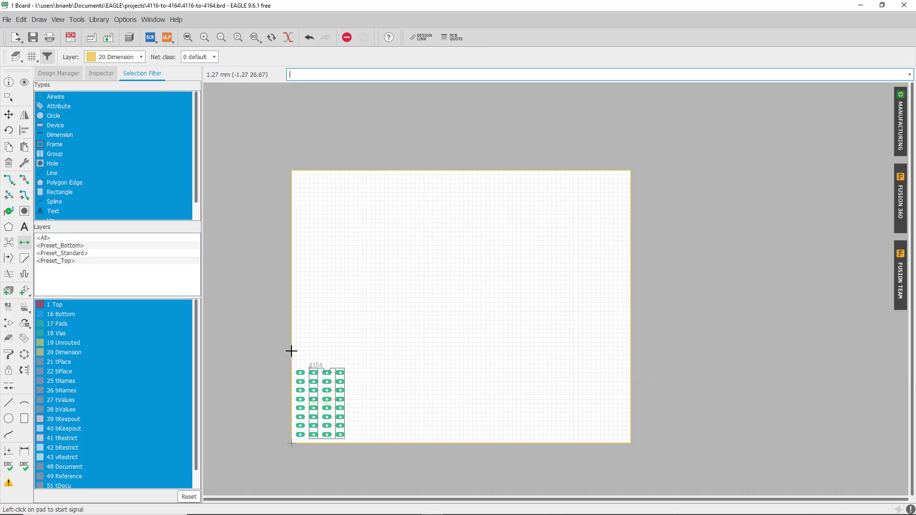
click(300, 380)
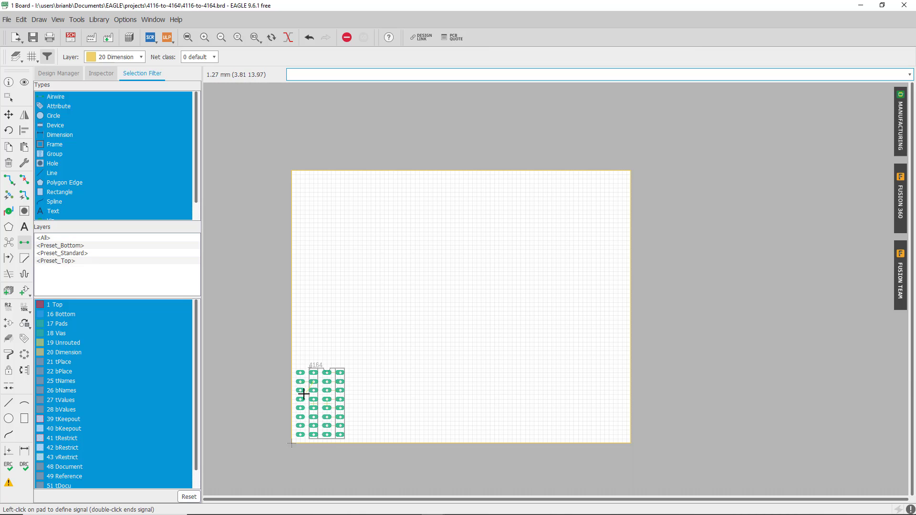
double_click(313, 382)
click(300, 390)
double_click(313, 390)
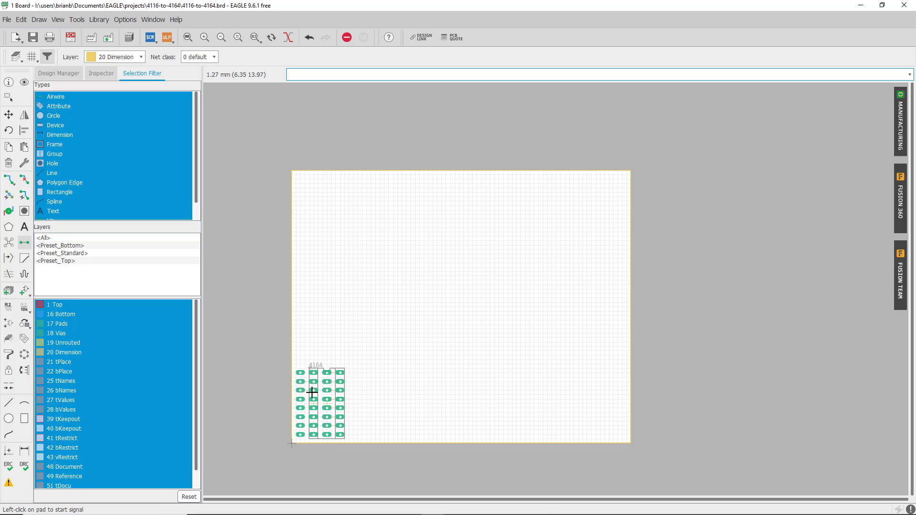
click(300, 399)
double_click(313, 399)
Step: Connect pins 5, 6 and 7 of the unpopulated socket to the matching pins of socket 4164 with signals
click(301, 408)
double_click(312, 407)
click(300, 416)
double_click(313, 417)
click(307, 425)
double_click(313, 425)
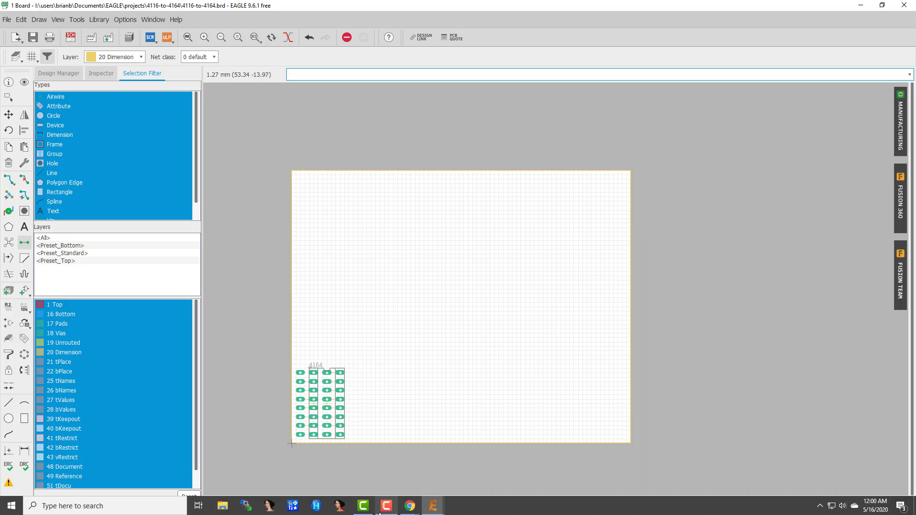
Step: Bring up both pinout pages in Chrome and compare the supply pins 8 and 9 of the 4116 and the 4164
click(410, 505)
click(426, 477)
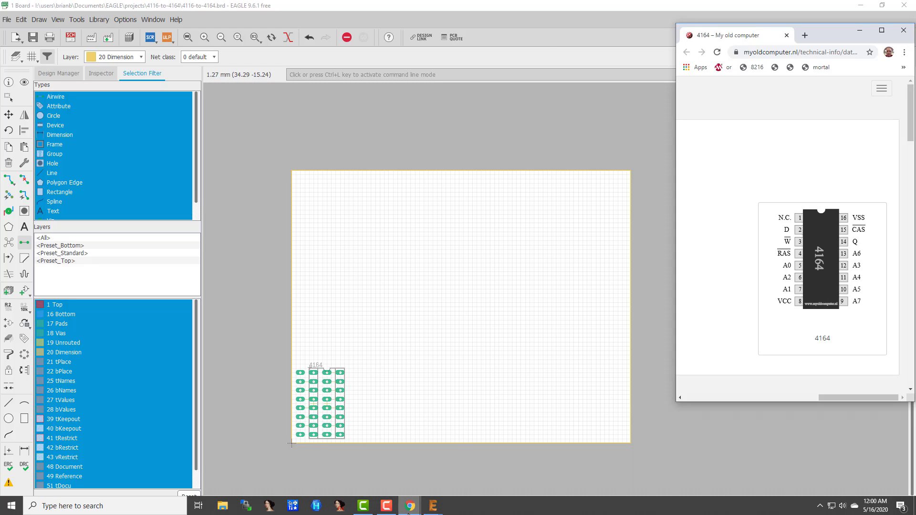
click(410, 505)
click(402, 475)
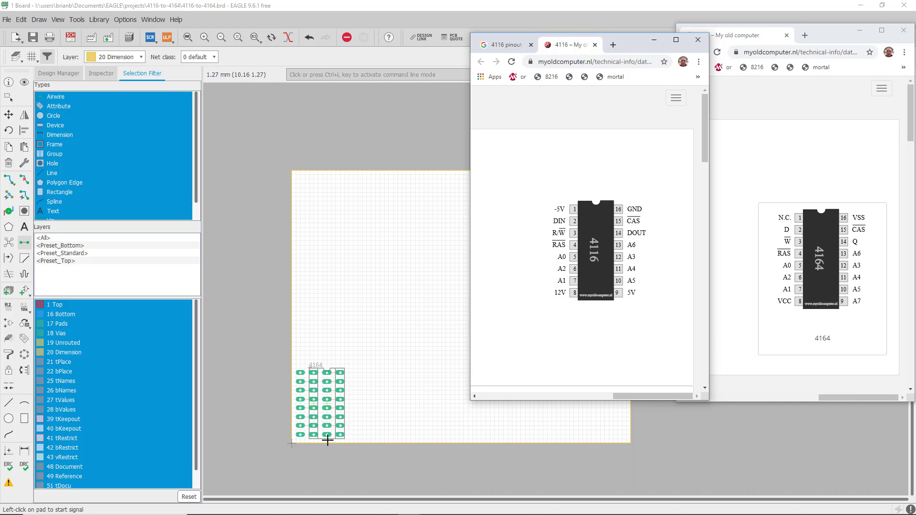
click(23, 246)
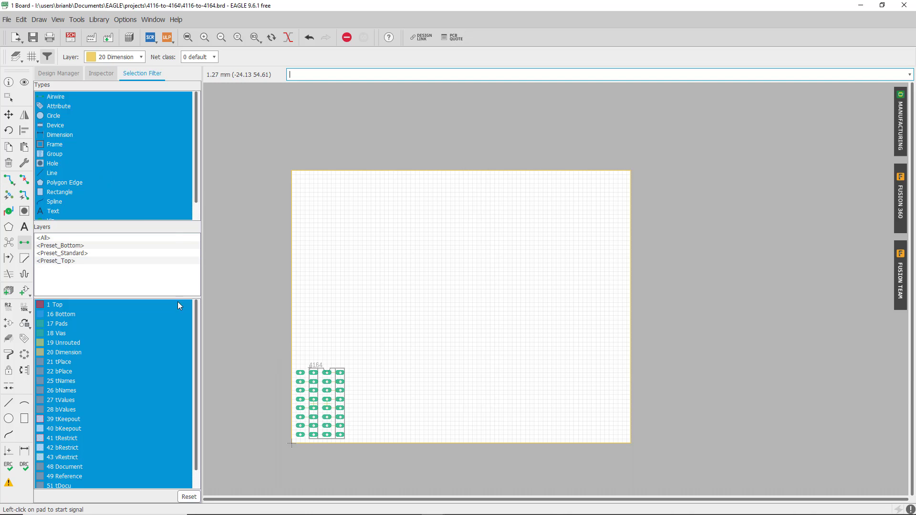
mouse_move(431, 512)
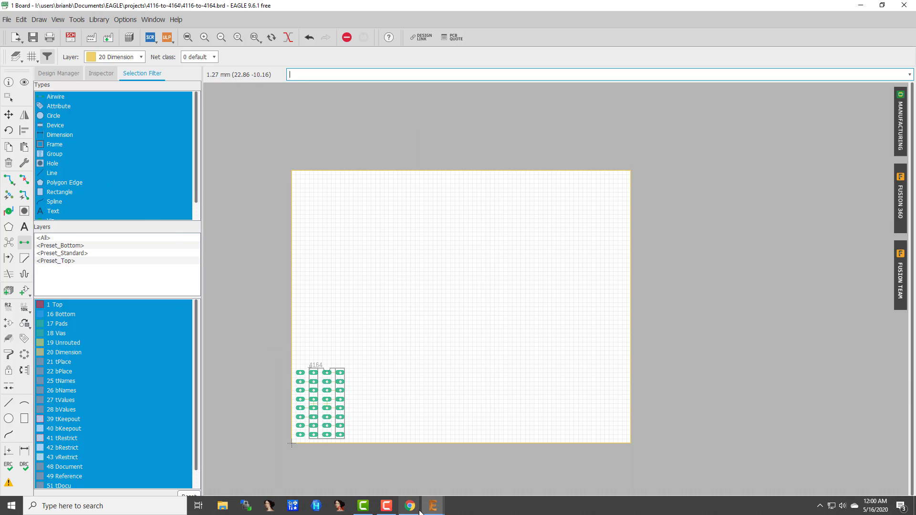
click(375, 440)
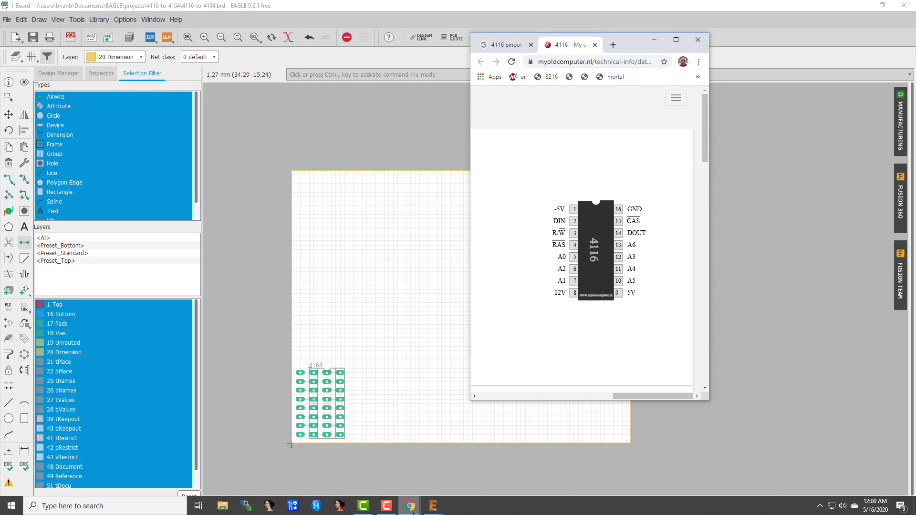
click(431, 458)
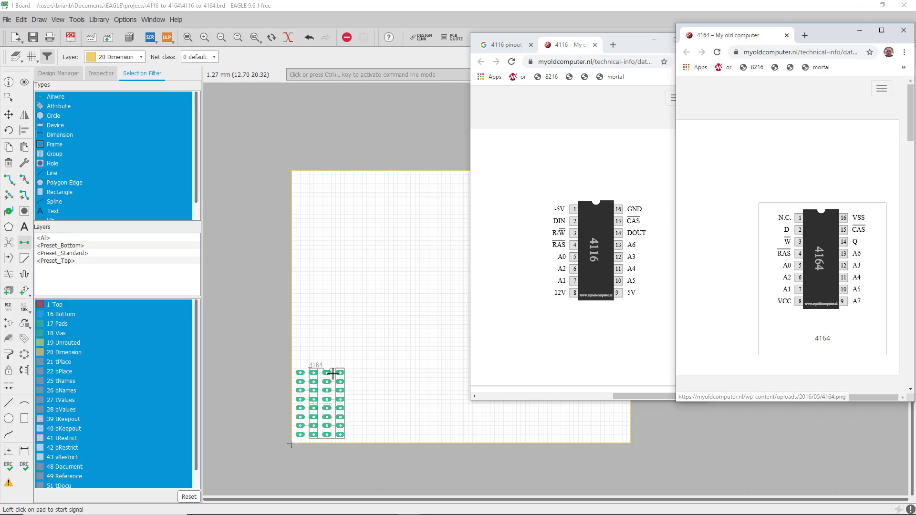
Step: Connect pin 9 (5V) of the unpopulated 4116 socket to pin 8 (VCC) of socket 4164 with a signal
click(326, 434)
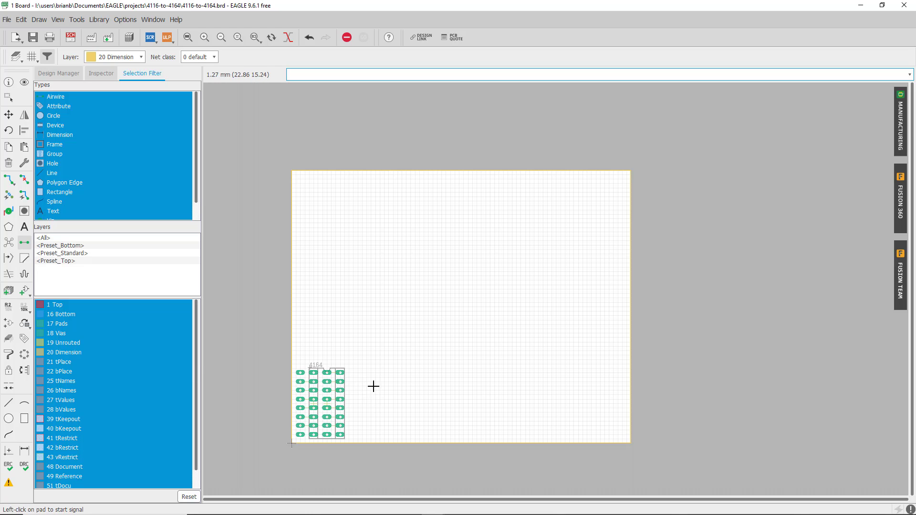
scroll(373, 386, up, 2)
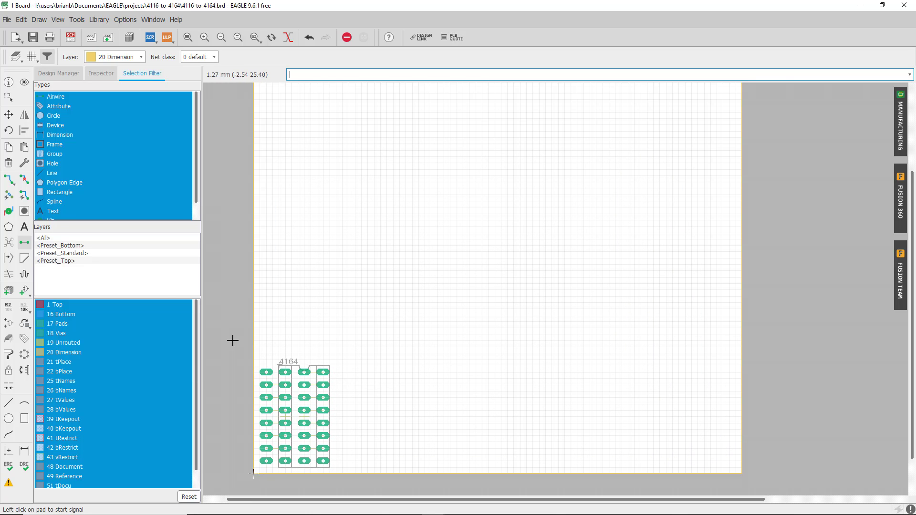
click(21, 246)
click(304, 460)
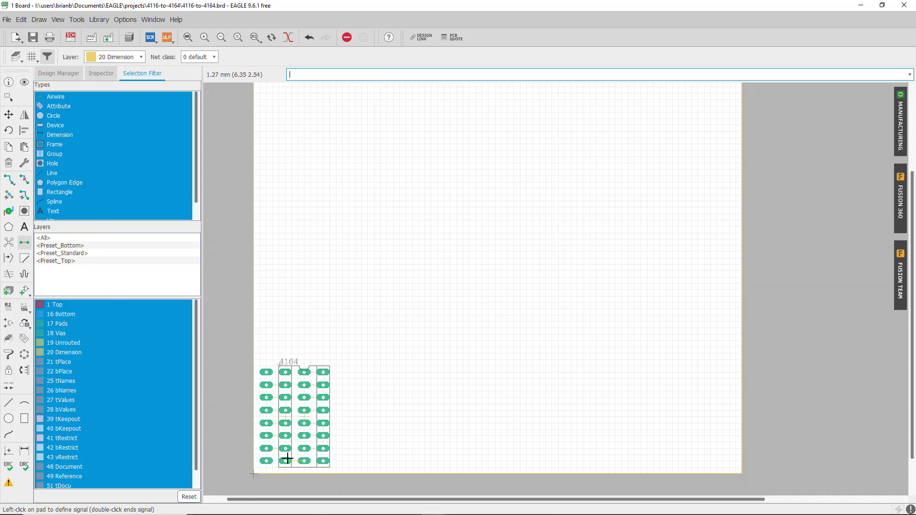
double_click(287, 459)
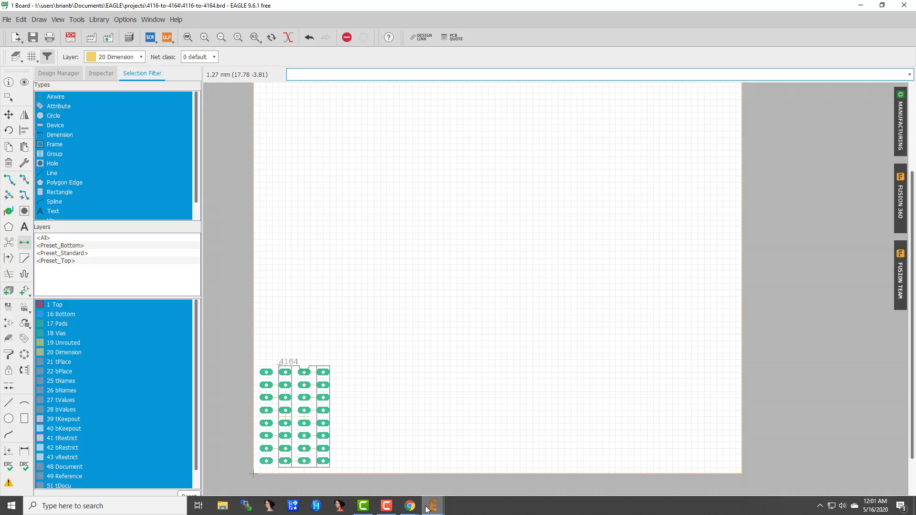
Step: Consult the 4164 pinout and connect pin 9 of the unpopulated socket to pin 9 (A7) of socket 4164 with a signal
mouse_move(438, 509)
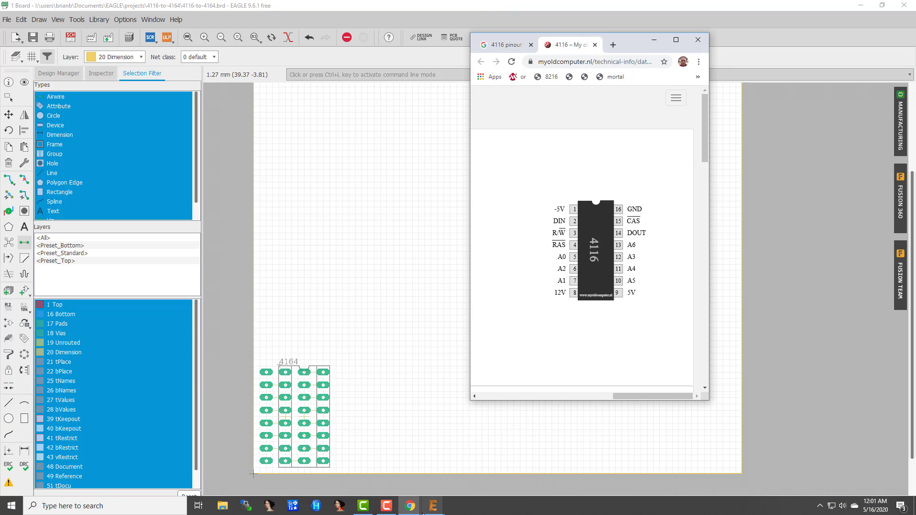
click(446, 445)
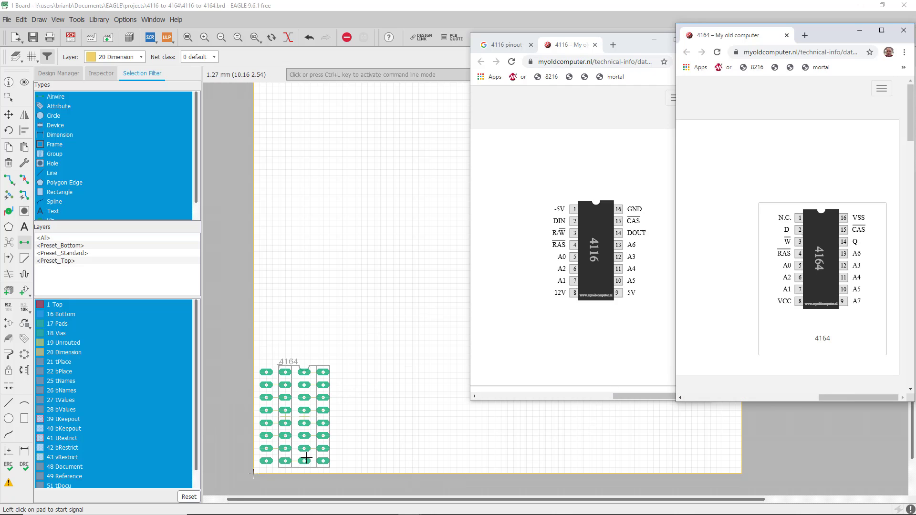
click(29, 262)
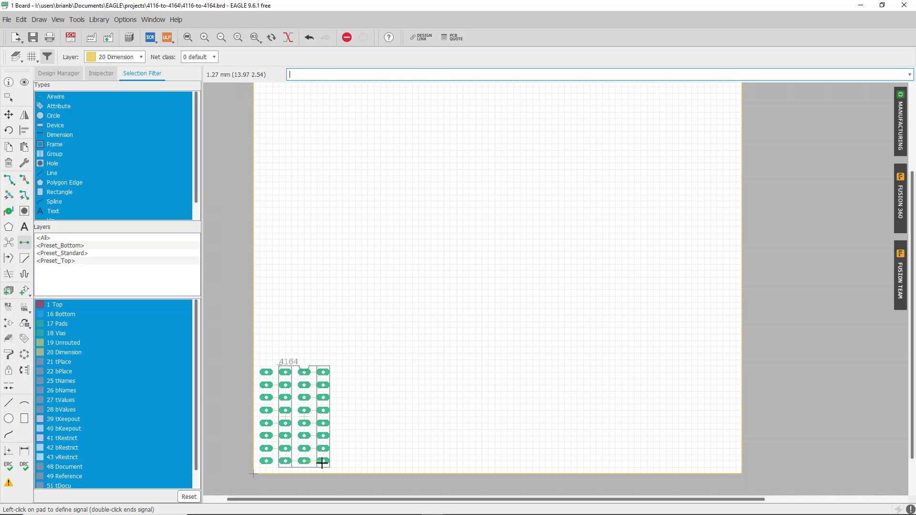
Step: Bring up the 4116 and 4164 pinout pages in Chrome to check the finished signal connections
mouse_move(421, 512)
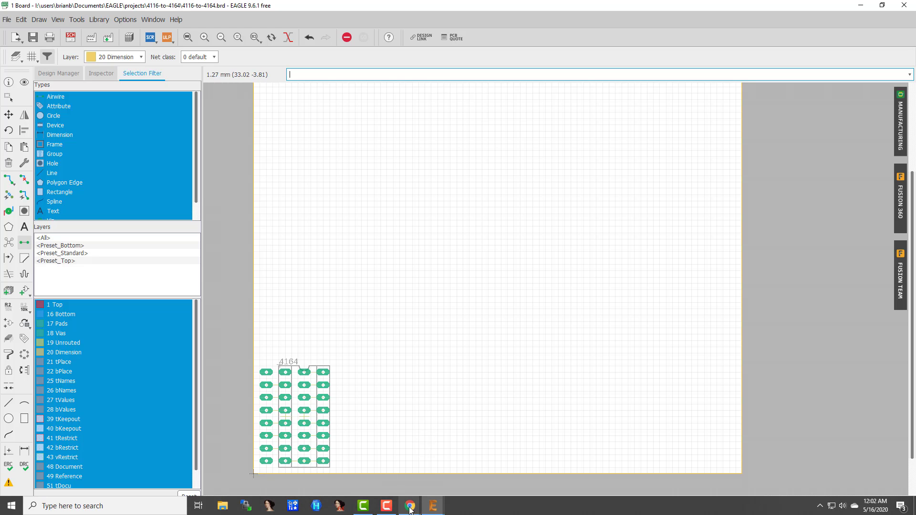
click(409, 505)
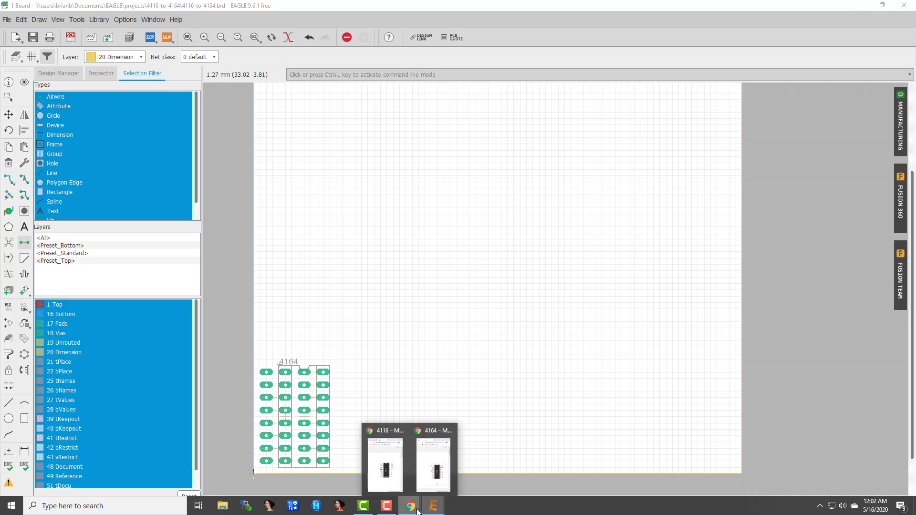
click(426, 477)
click(402, 459)
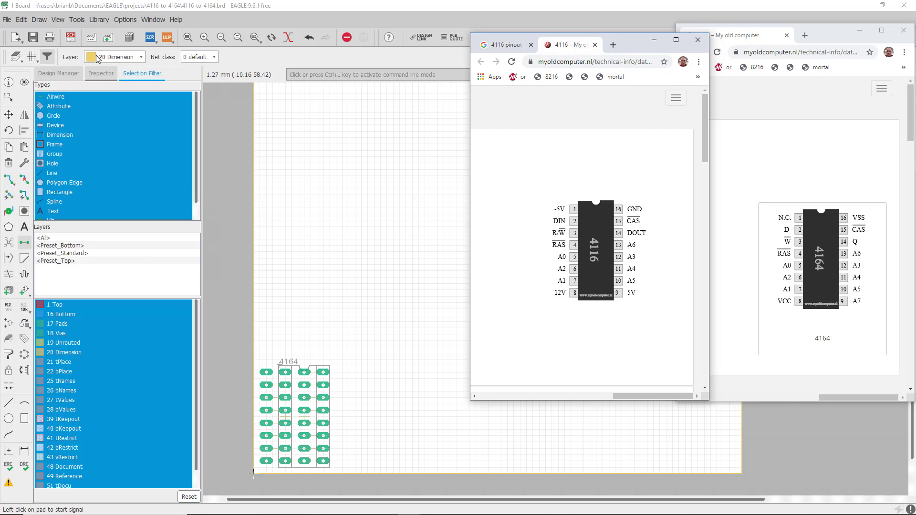
Step: Autoroute the board with Low effort, auto grid selection and the TopRouter variant
click(9, 182)
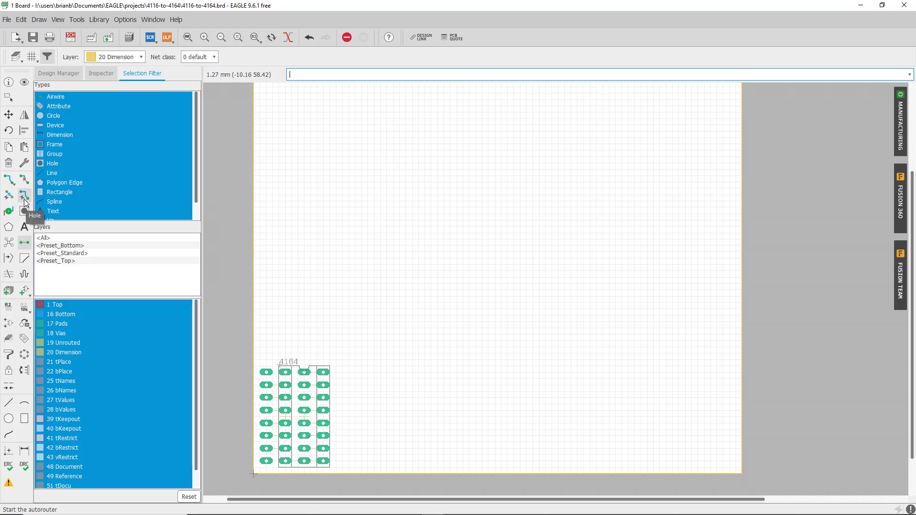
click(23, 198)
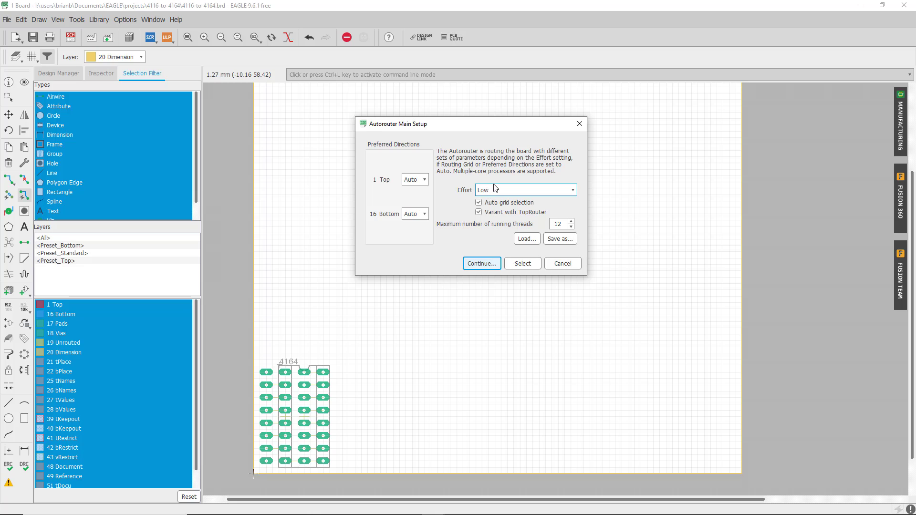
click(482, 263)
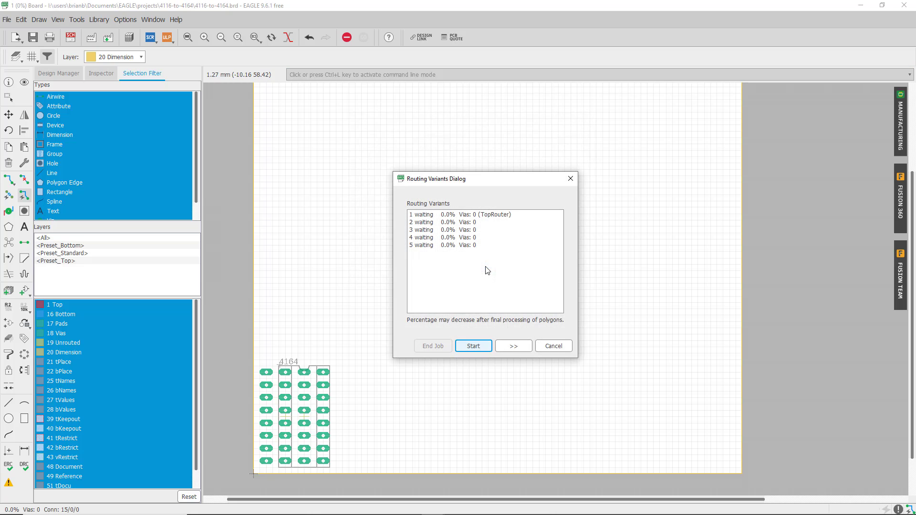
click(480, 350)
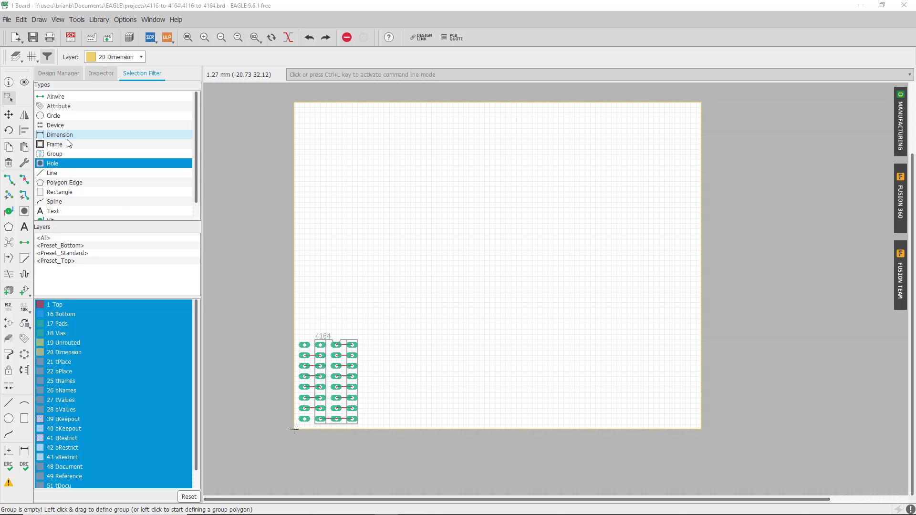
Step: Draw a smaller board edge on the Dimension layer, running across above the sockets and down beside them to (16.51, 0)
click(9, 162)
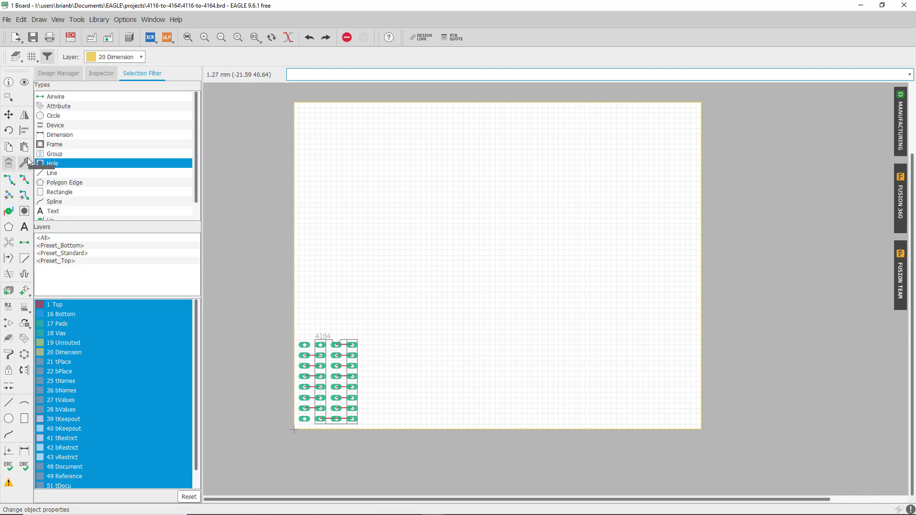
click(9, 402)
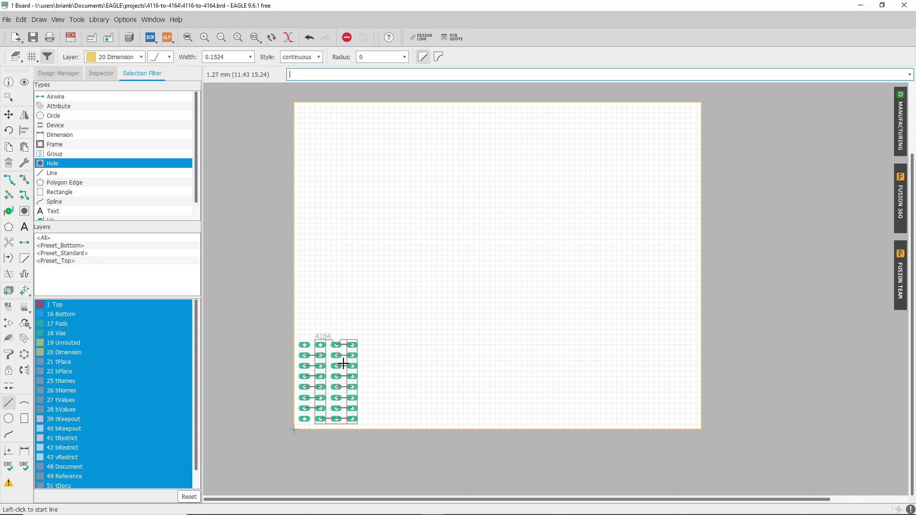
click(294, 329)
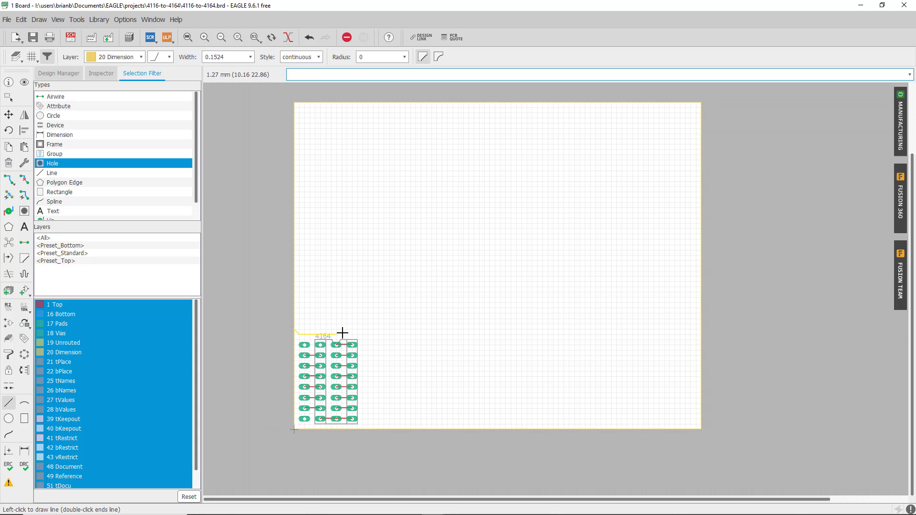
click(362, 329)
click(362, 429)
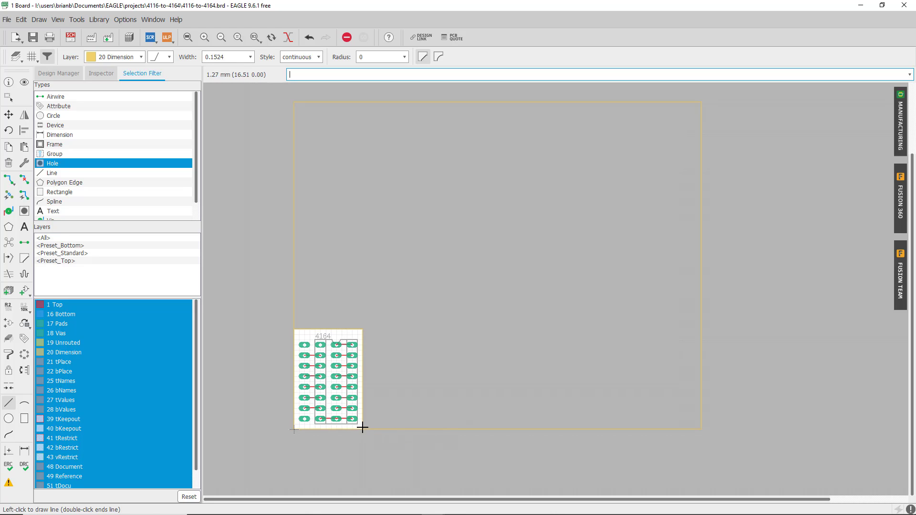
key(Escape)
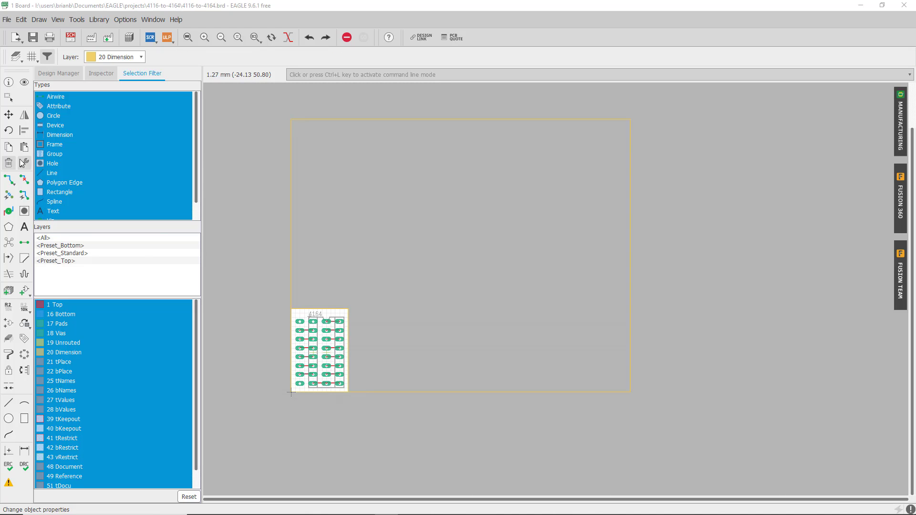
Step: Delete the edges of the original oversized board outline, leaving only the smaller outline around the sockets
click(9, 162)
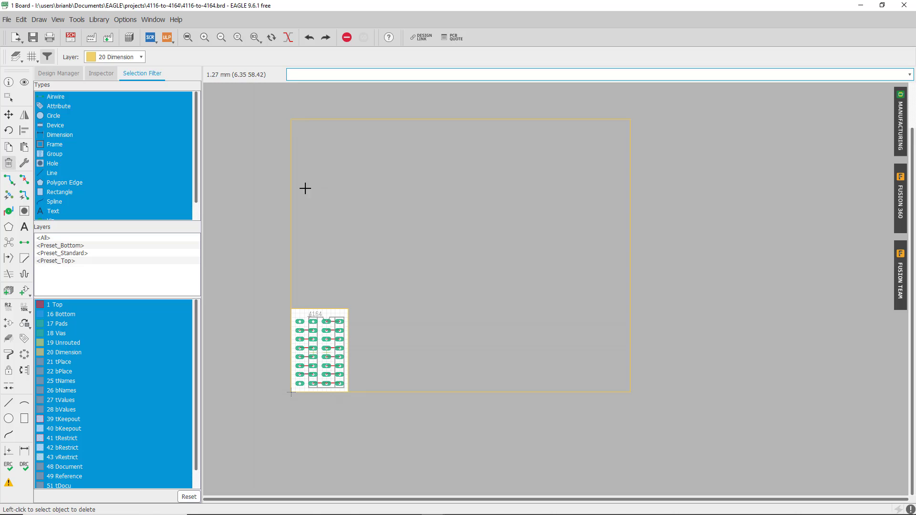
click(329, 119)
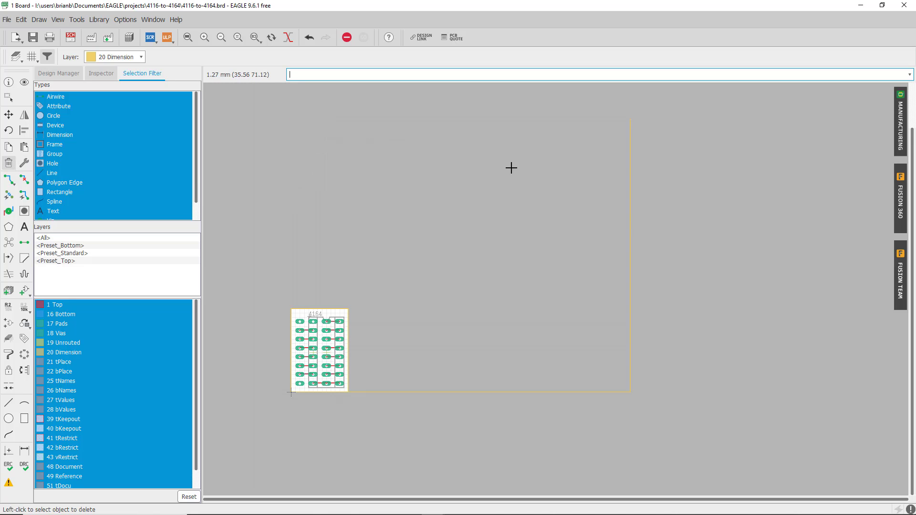
click(630, 227)
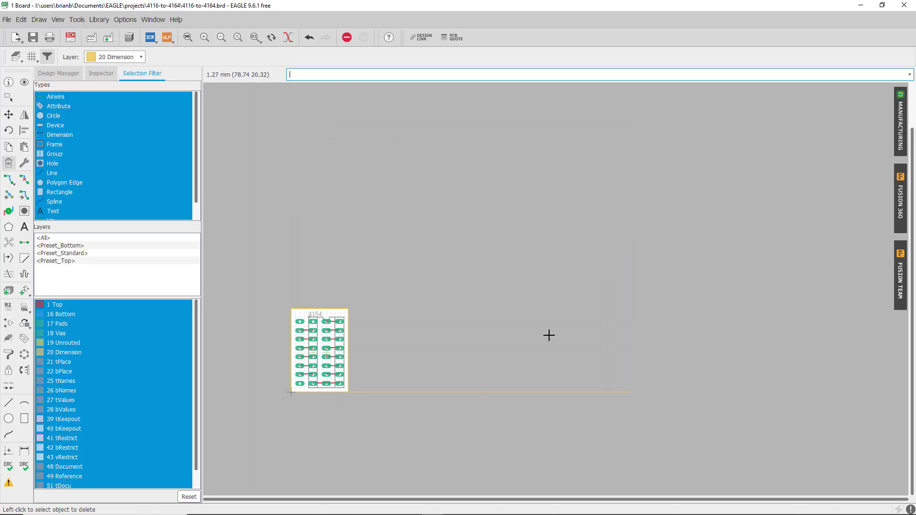
click(473, 393)
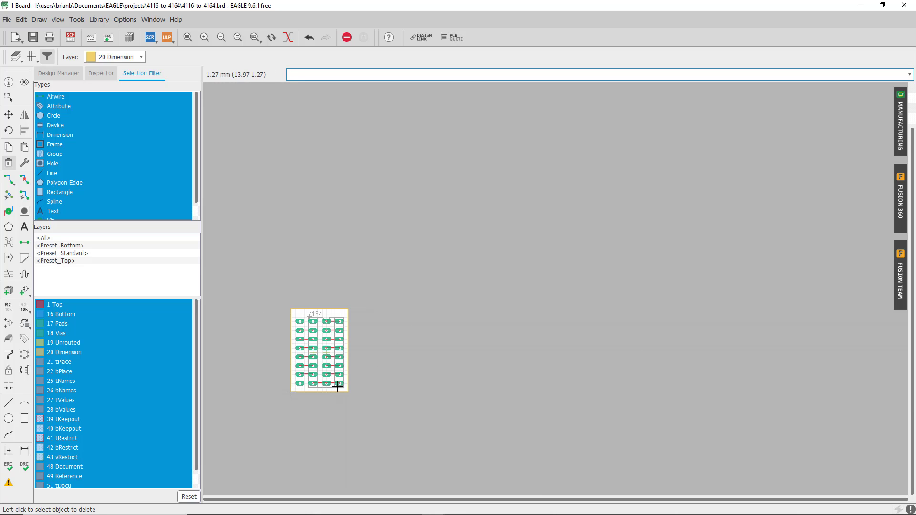
click(61, 244)
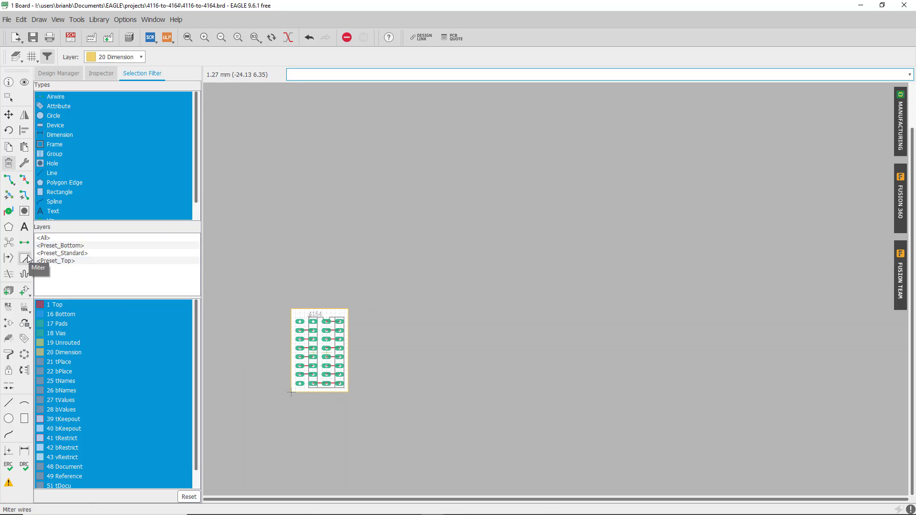
Step: Set the width of the Top-layer trace joining the uppermost pads under the 4164 label to 0.3048
click(8, 82)
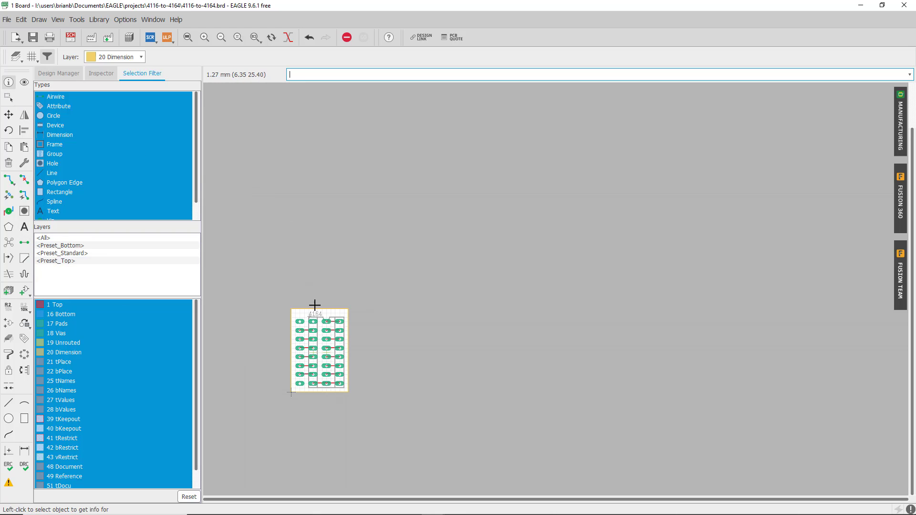
click(333, 323)
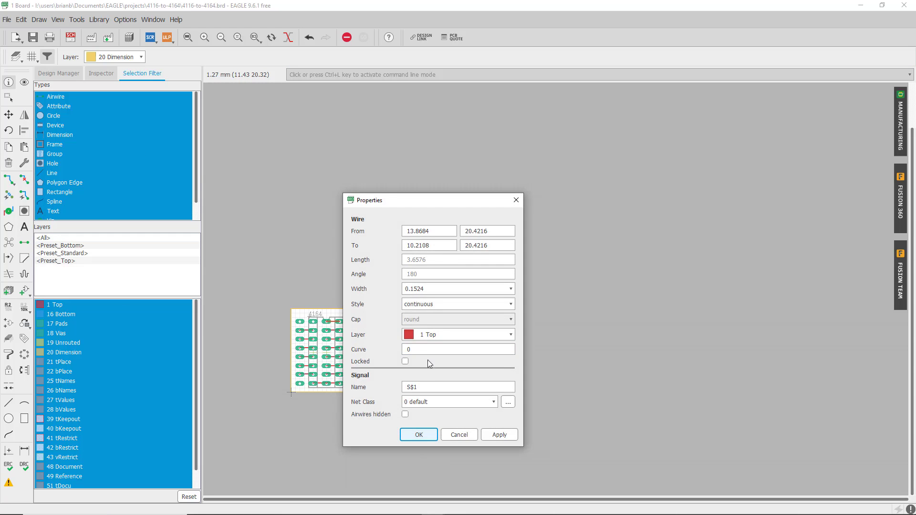
click(431, 290)
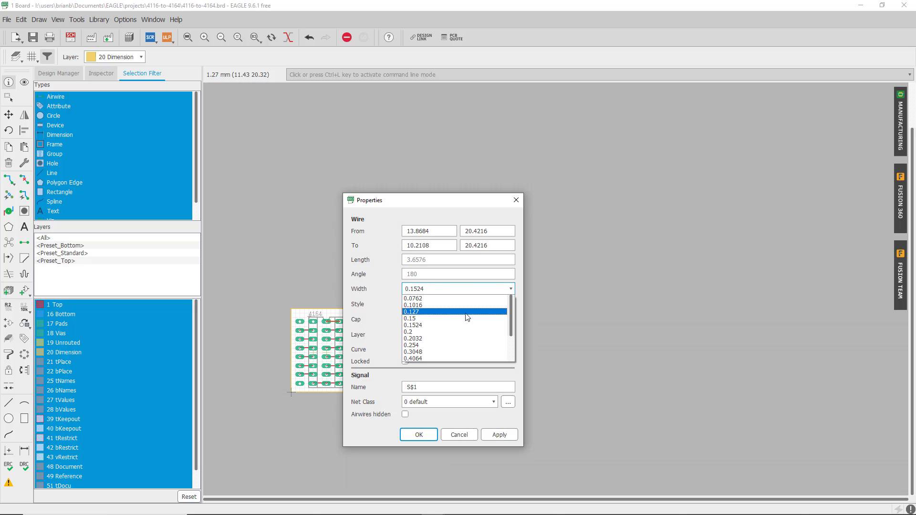
click(434, 351)
click(491, 435)
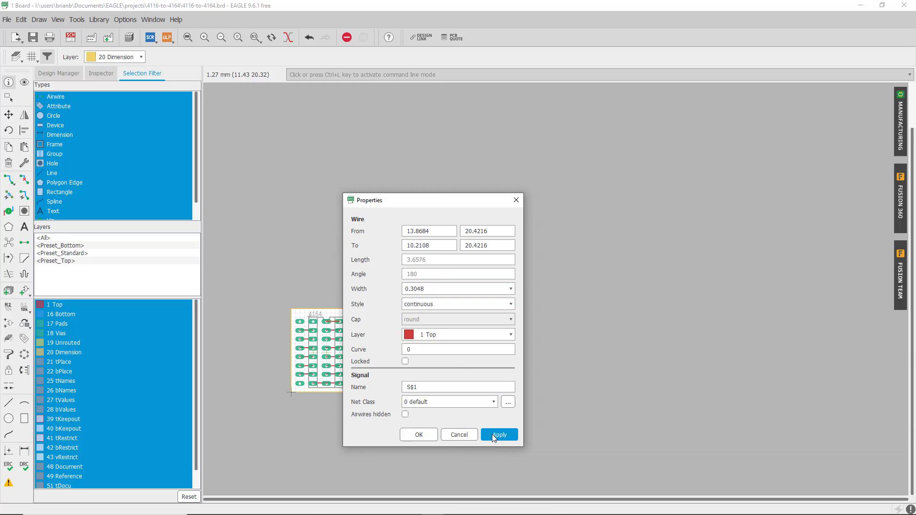
click(419, 434)
Step: Set the width of the S$14 trace segment between the two middle pads of the lowest row to 0.3048
click(319, 384)
click(497, 350)
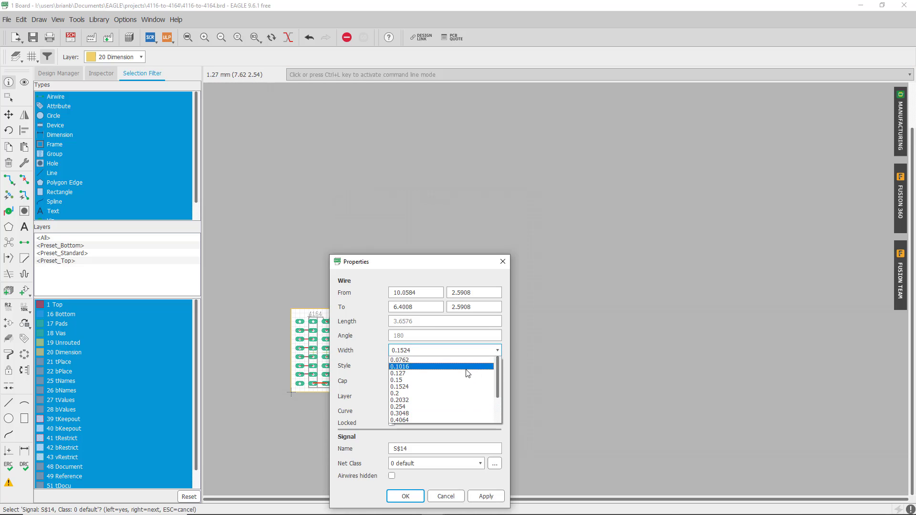
click(414, 413)
click(485, 496)
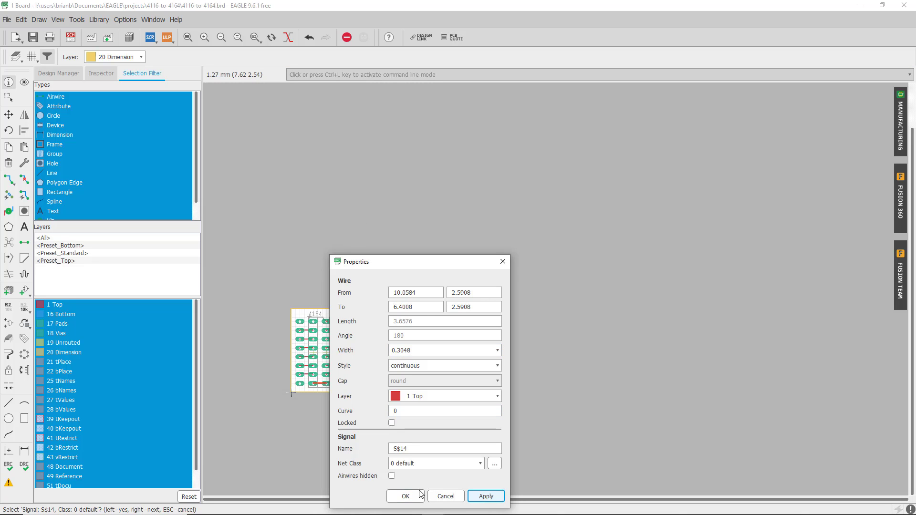
click(419, 495)
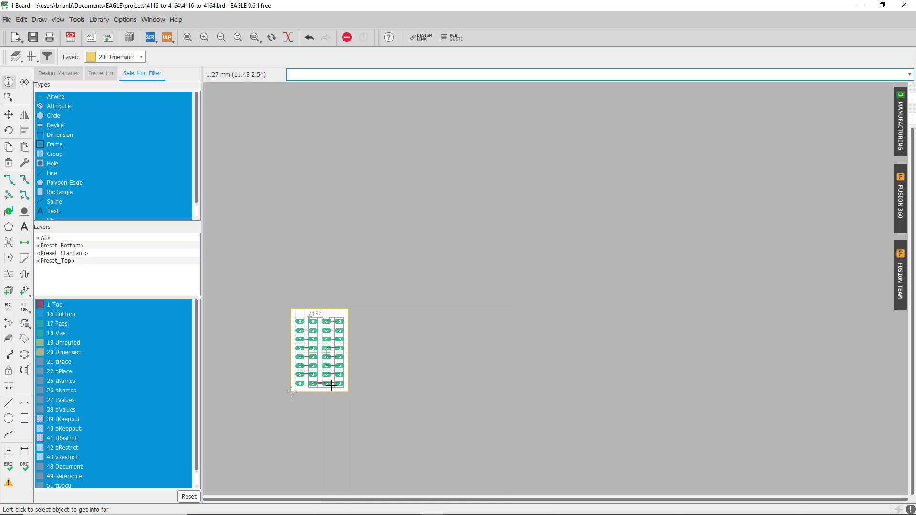
Step: Set the remaining S$14 segment, running to the rightmost pad of the lowest row, to a width of 0.3048 and save the board
click(332, 385)
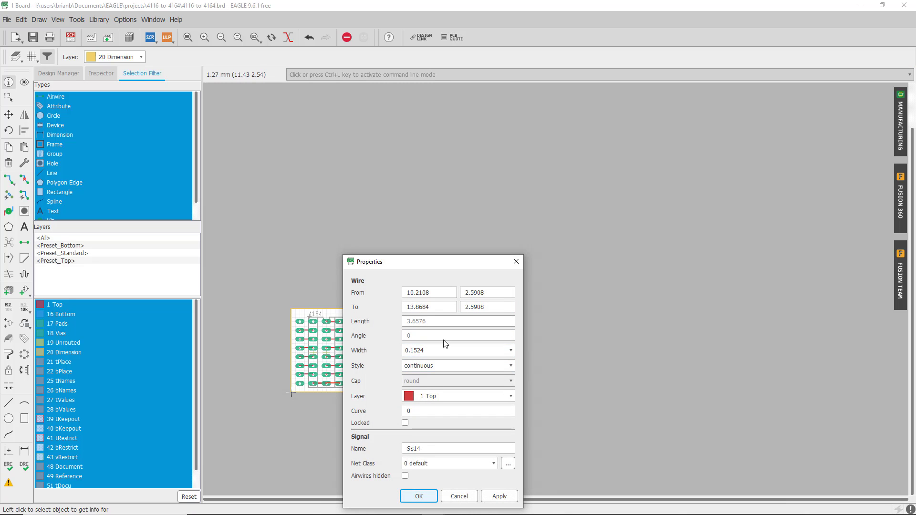
click(443, 350)
click(510, 350)
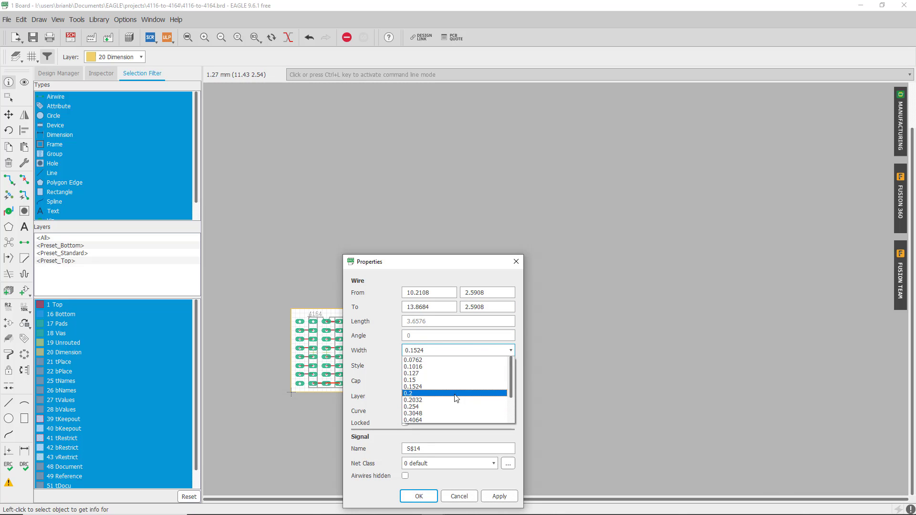
click(433, 416)
click(498, 496)
click(419, 496)
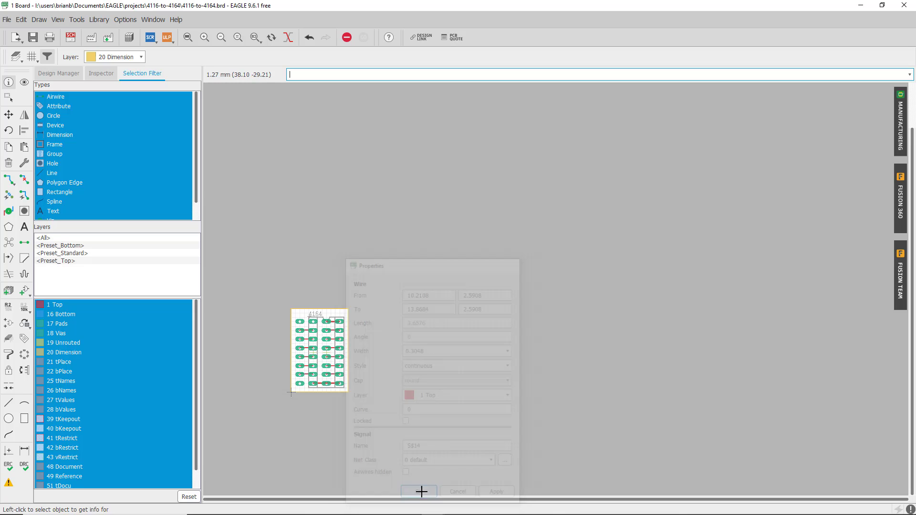
click(33, 37)
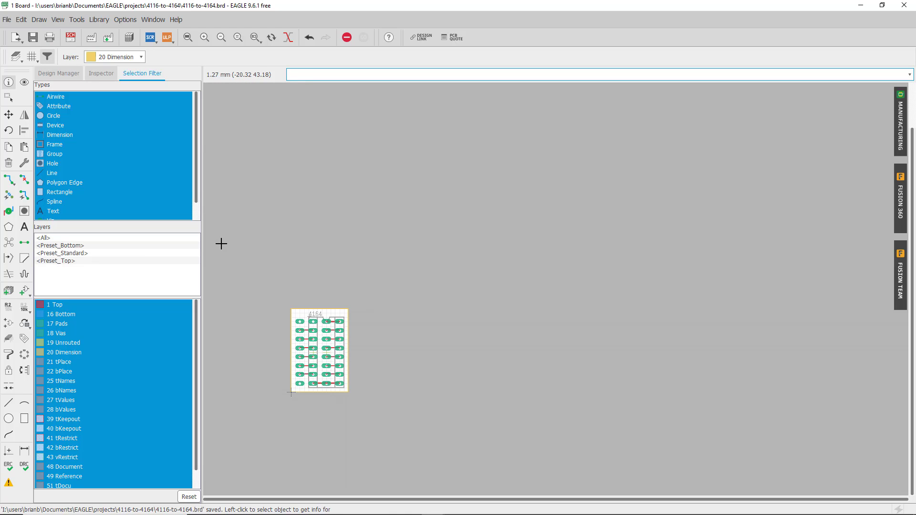
Step: Open the CAM Processor for the board and compare the Top Copper and Bottom Copper previews
click(7, 20)
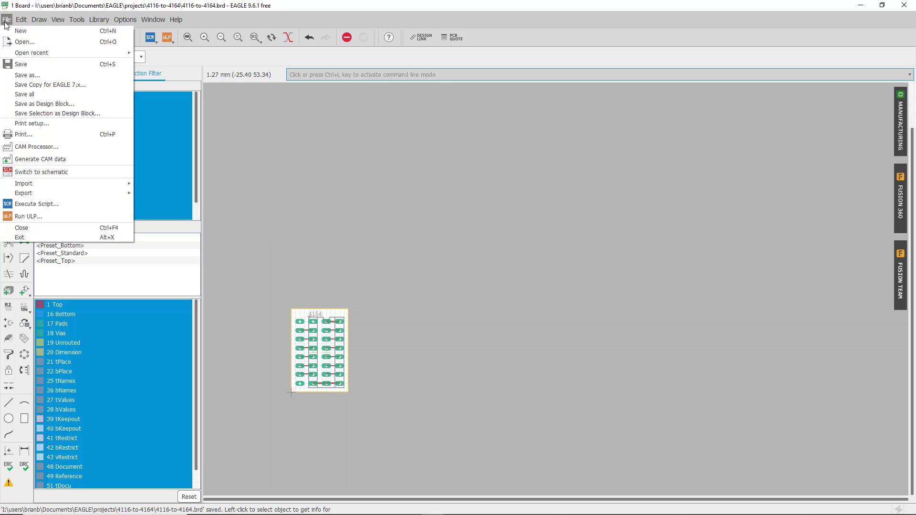
click(40, 147)
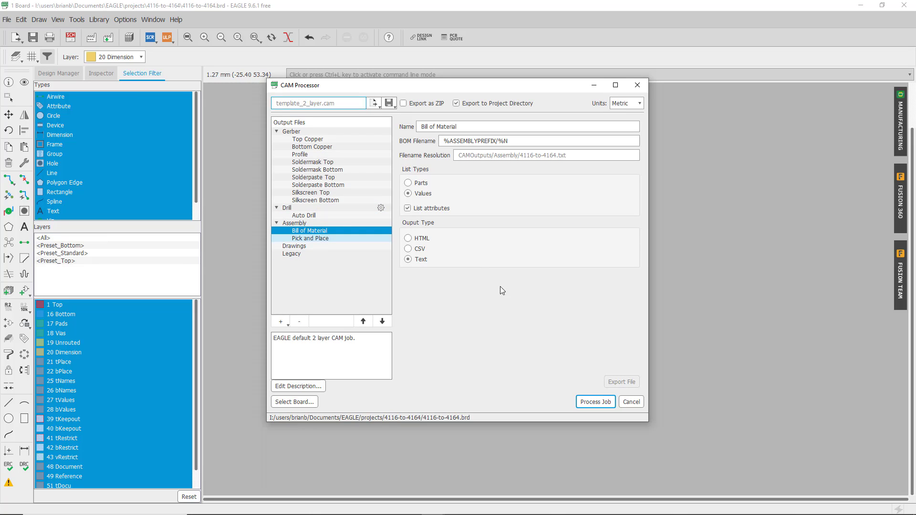
click(313, 140)
click(312, 146)
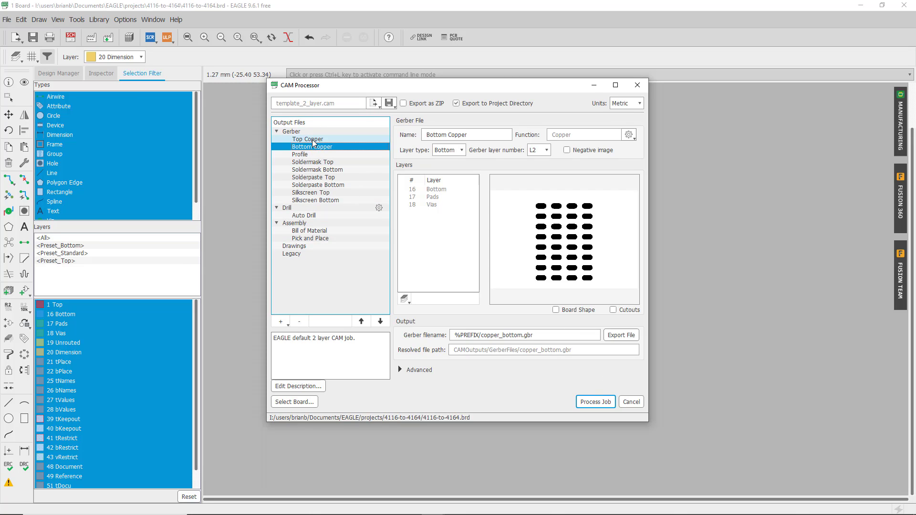
click(313, 140)
click(312, 147)
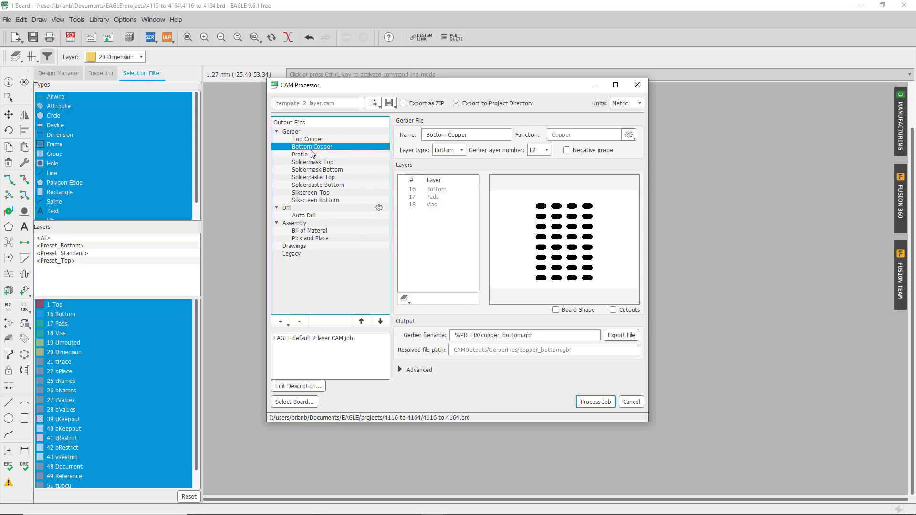
Step: Review the Profile, Soldermask, Solderpaste and Silkscreen outputs, the general Gerber options and the Top Copper preview
click(310, 154)
click(308, 163)
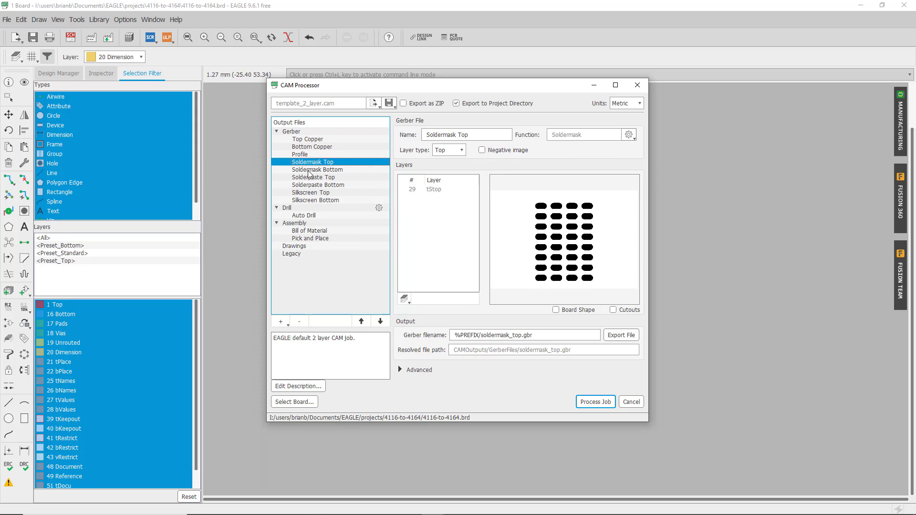
click(311, 170)
click(311, 179)
click(310, 186)
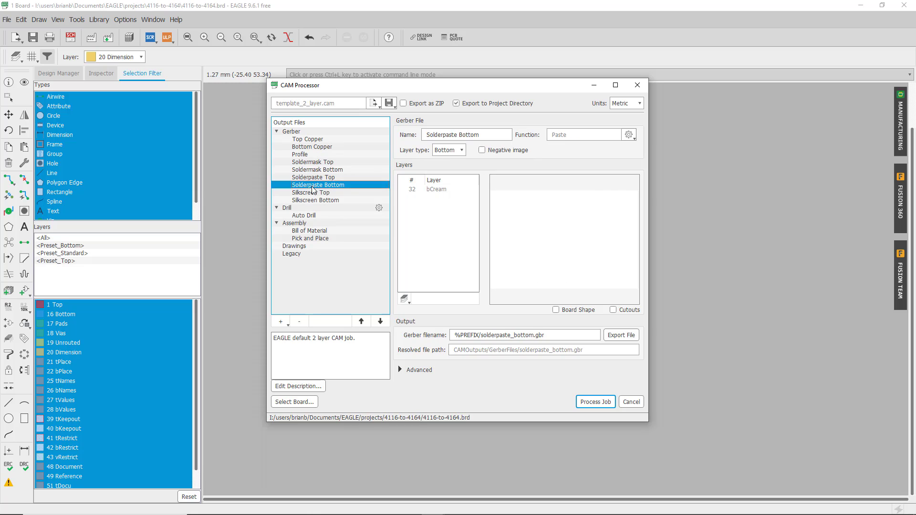
click(311, 193)
click(312, 200)
click(311, 192)
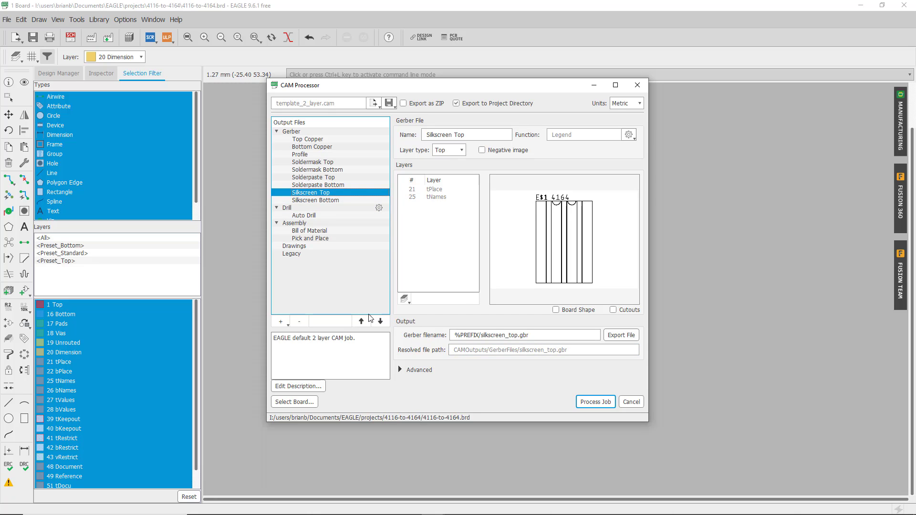
click(315, 201)
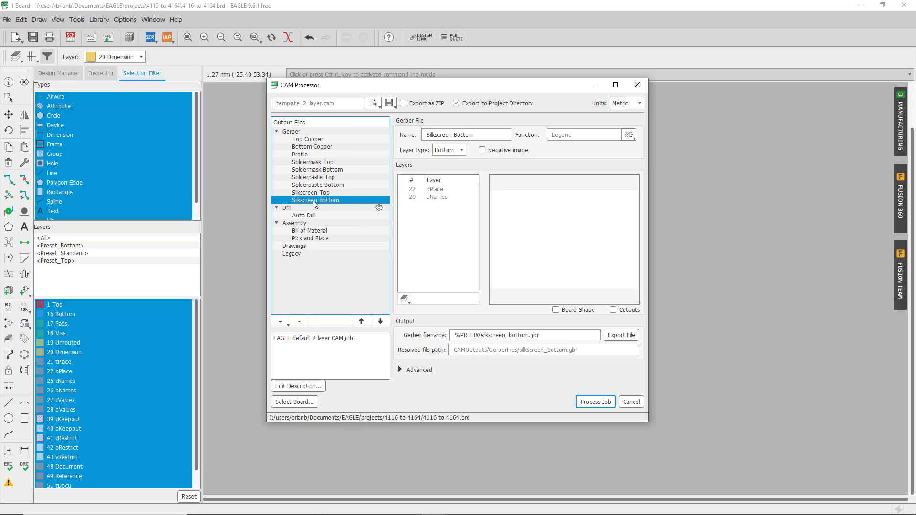
drag(315, 203, 322, 135)
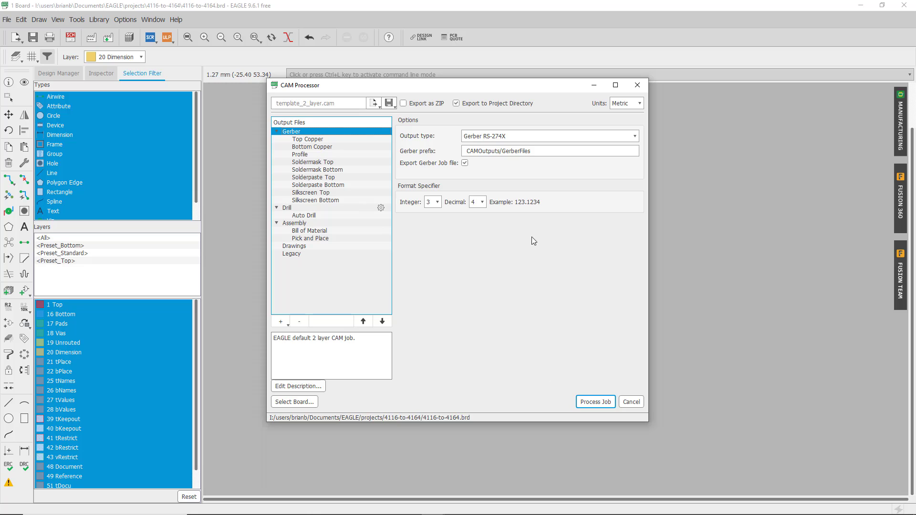
click(303, 139)
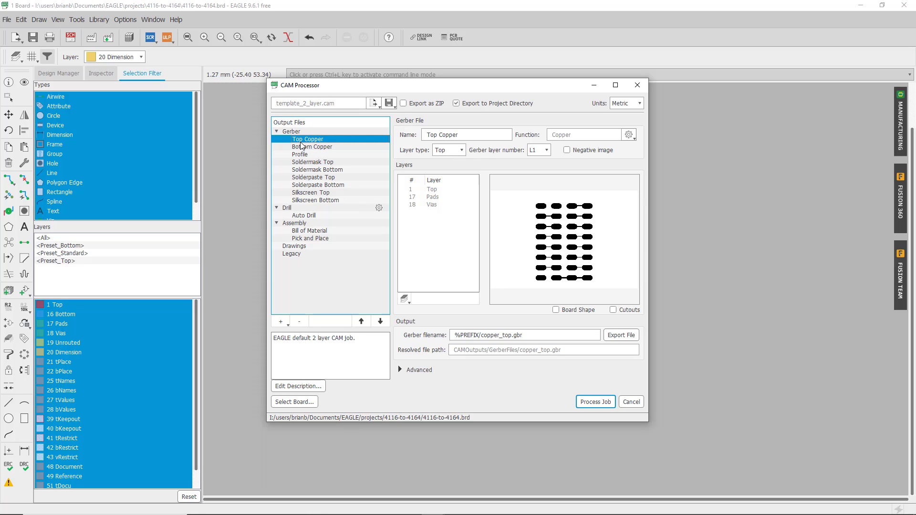
Step: Process the CAM job as a ZIP export, save the archive as 4116-to-4164_2020-05-16.zip in the project folder and open that folder
click(403, 104)
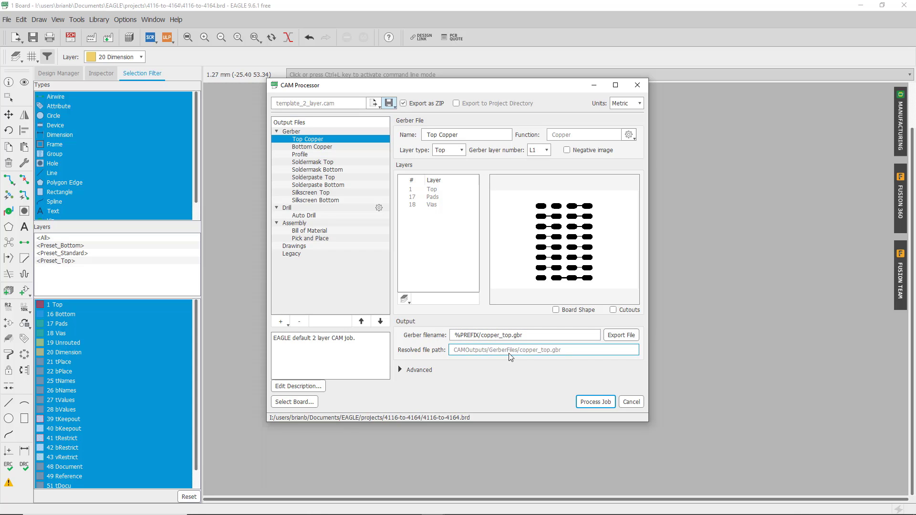
click(596, 402)
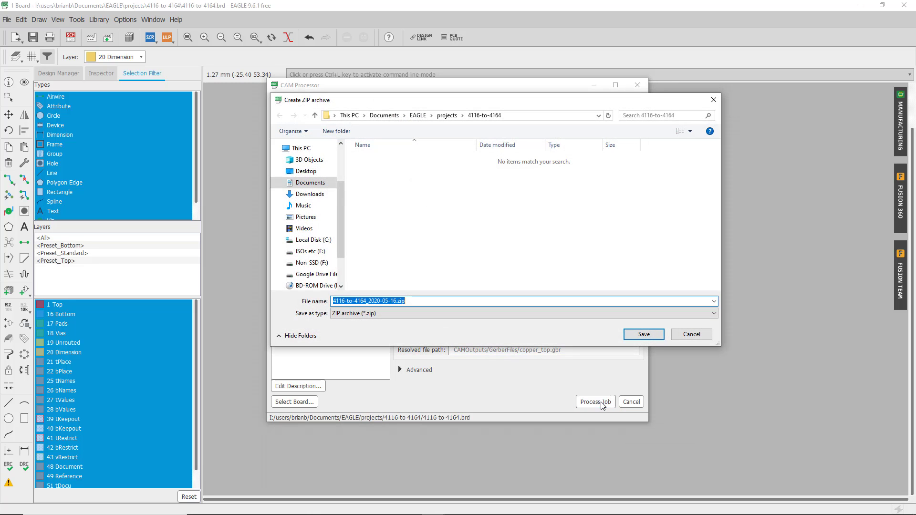
click(644, 333)
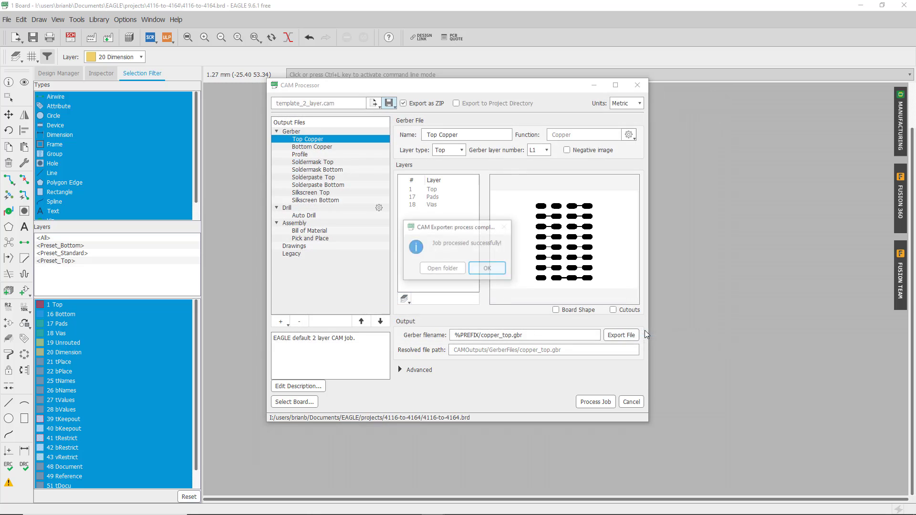
click(451, 269)
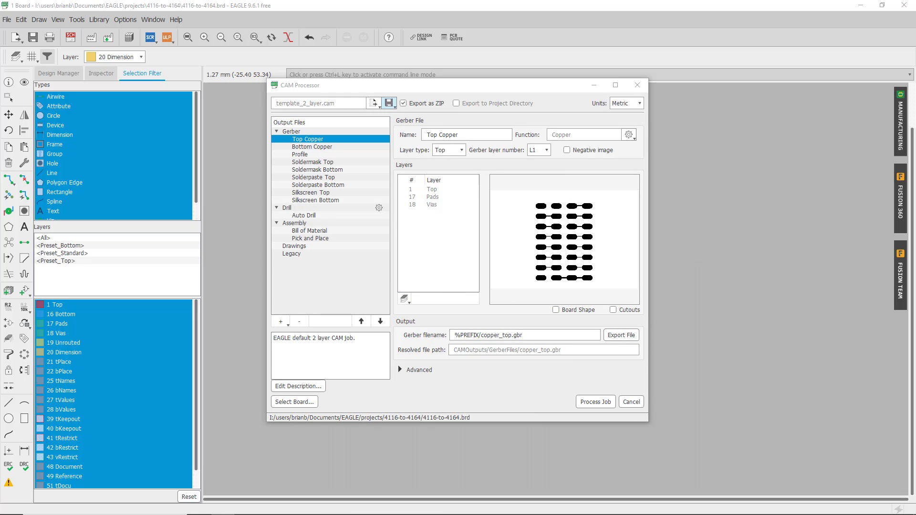
Step: Close the CAM Processor, saving the changed job as 4116-to-4164.cam in the project folder
click(632, 87)
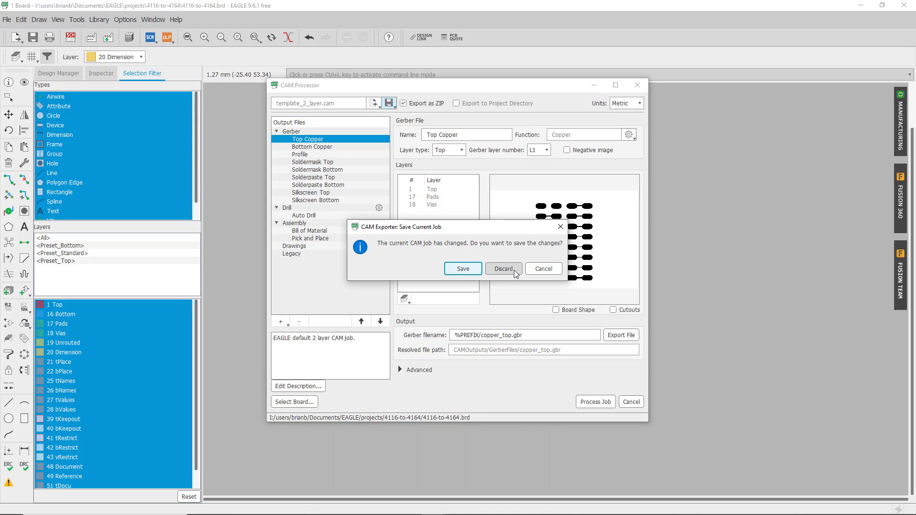
click(462, 269)
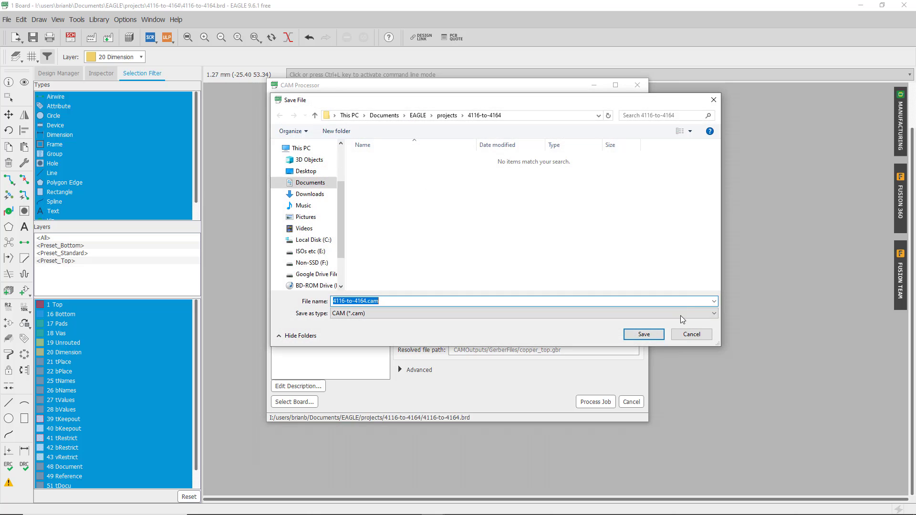
click(644, 334)
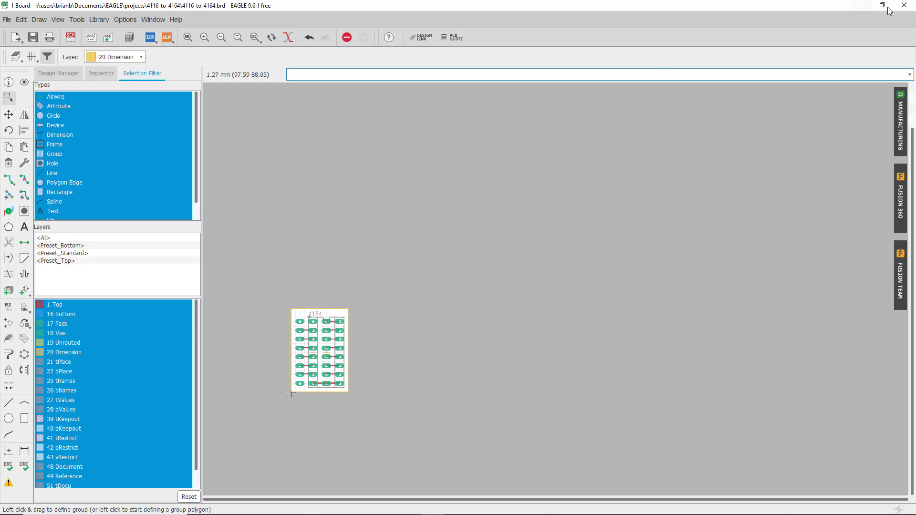
Step: Close the board editor, both Chrome pinout windows and the EAGLE Control Panel
click(904, 6)
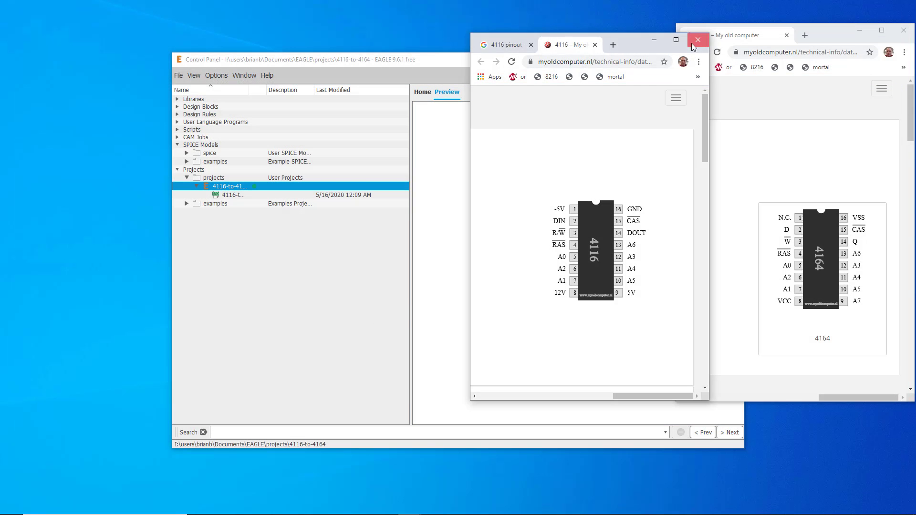
click(697, 40)
click(903, 30)
click(733, 59)
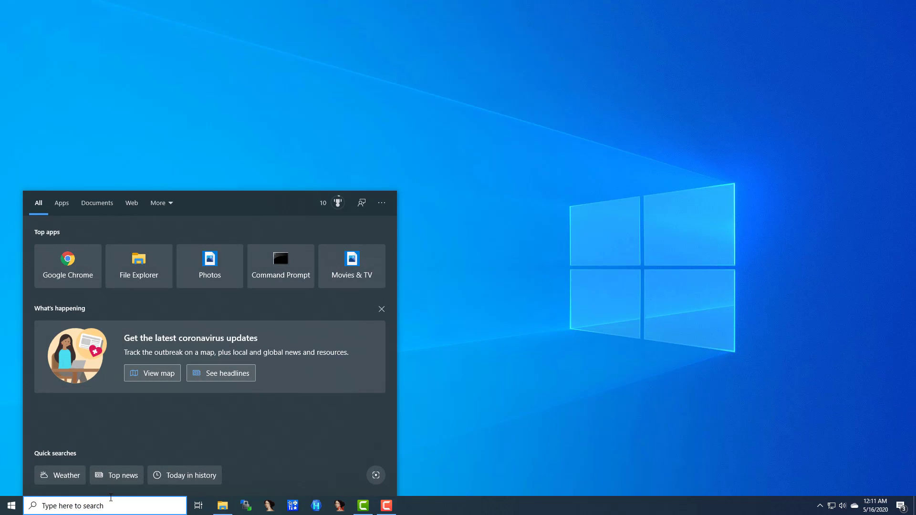
Step: Open Google Chrome, place its window in the free desktop area and enlarge it
text(chrome)
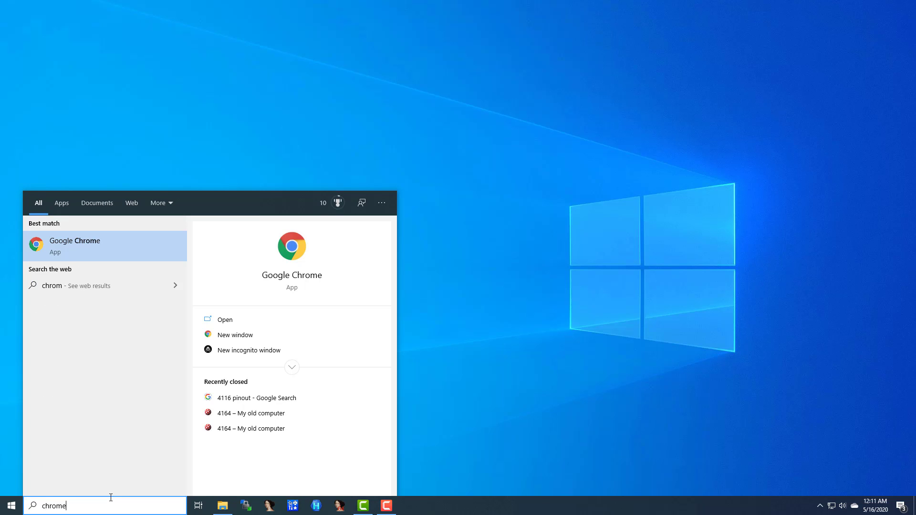
key(Return)
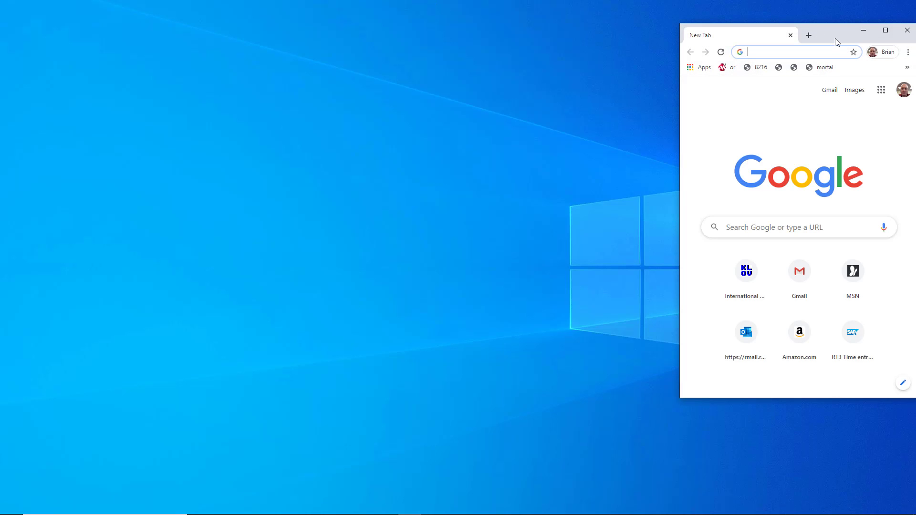
drag(834, 39, 211, 60)
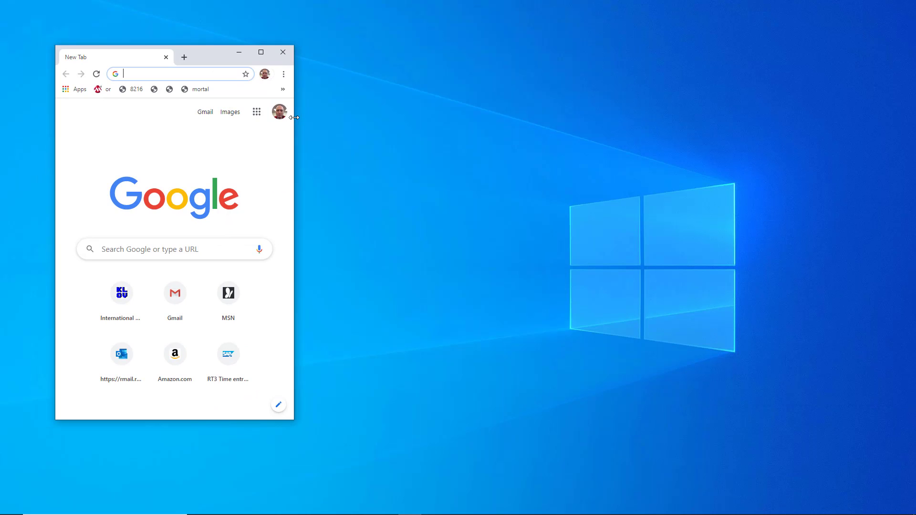
drag(294, 118, 599, 123)
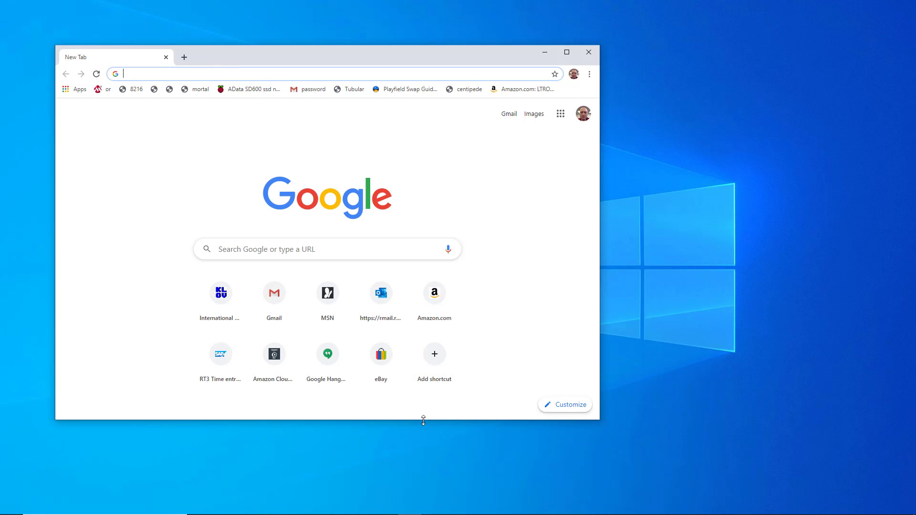
drag(423, 420, 451, 500)
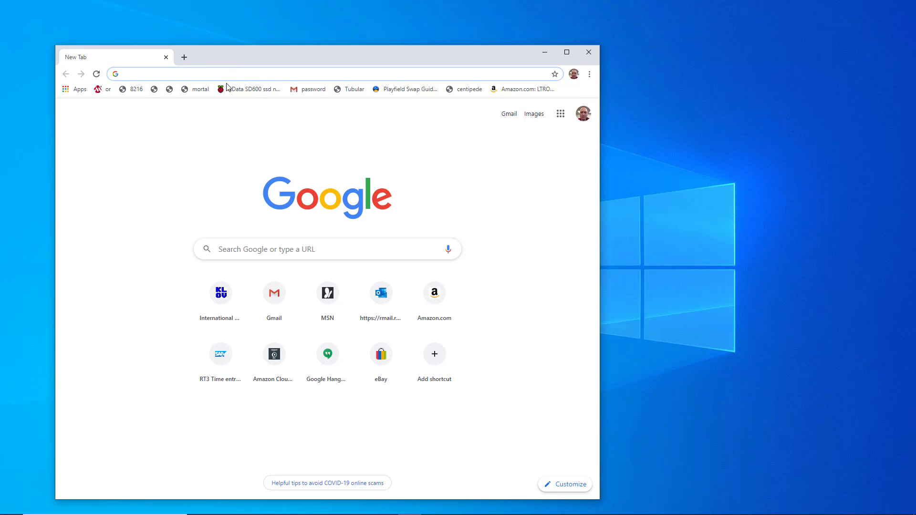
Step: Search the web for seeedstudio
click(170, 73)
text(seede)
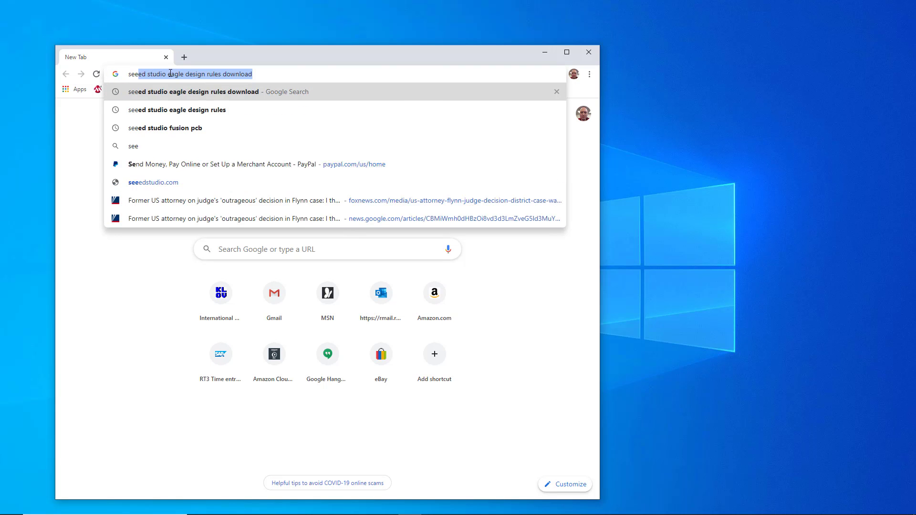
key(BackSpace)
key(BackSpace)
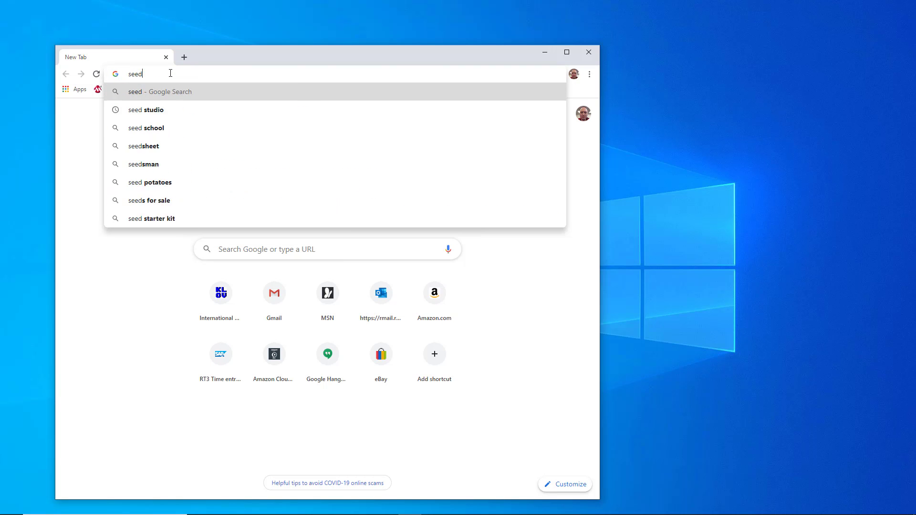
text(edsud)
key(BackSpace)
text(tudio)
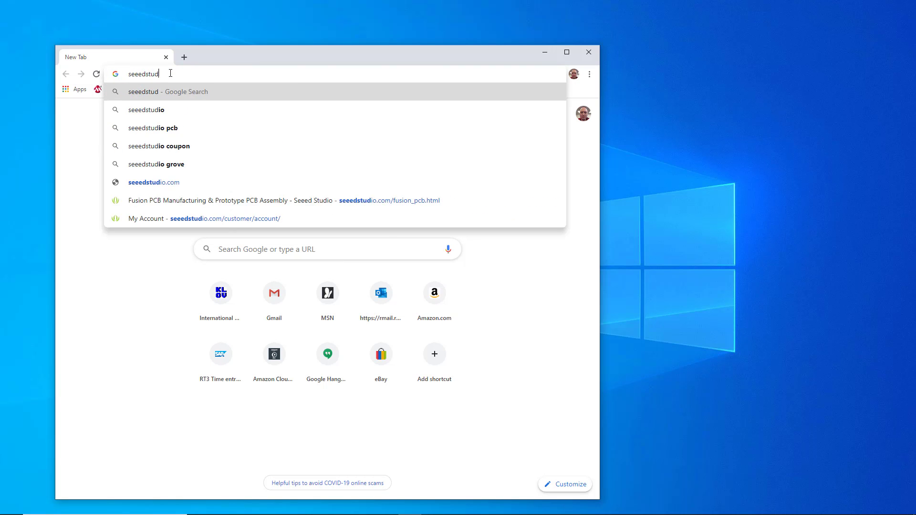
key(Return)
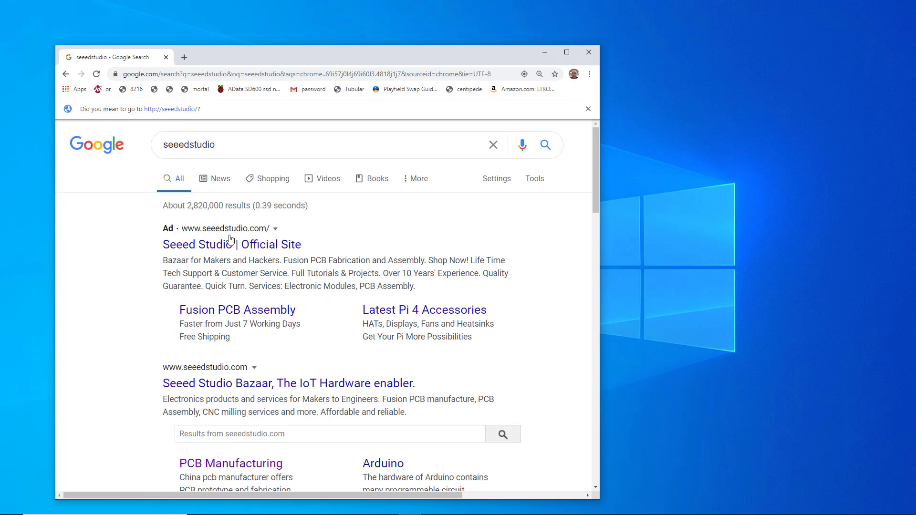
Step: Open Seeed Studio's PCB Manufacturing page from the search results and reposition and heighten the browser window
scroll(215, 380, down, 2)
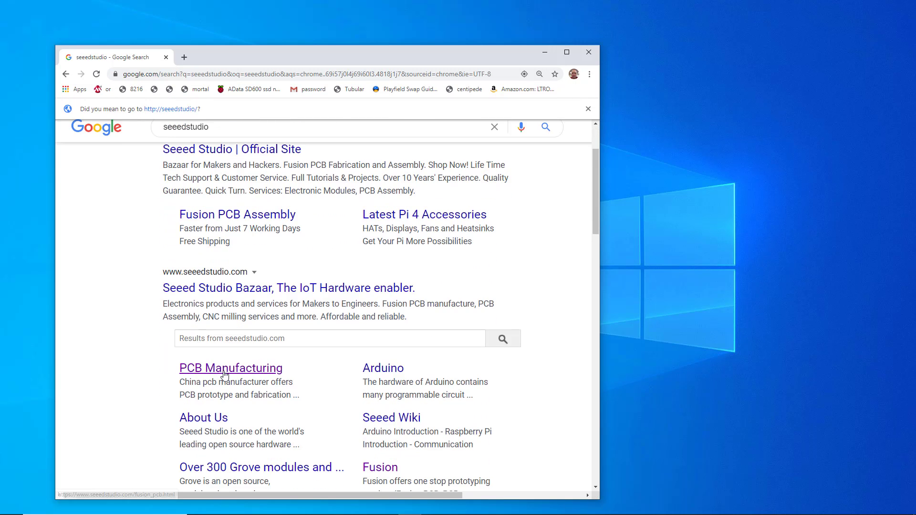
scroll(219, 375, up, 1)
scroll(226, 374, down, 1)
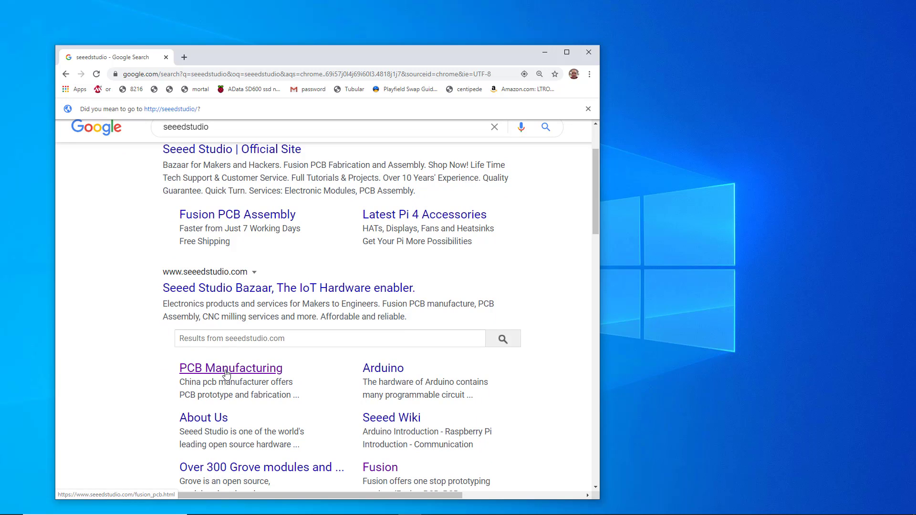
click(226, 373)
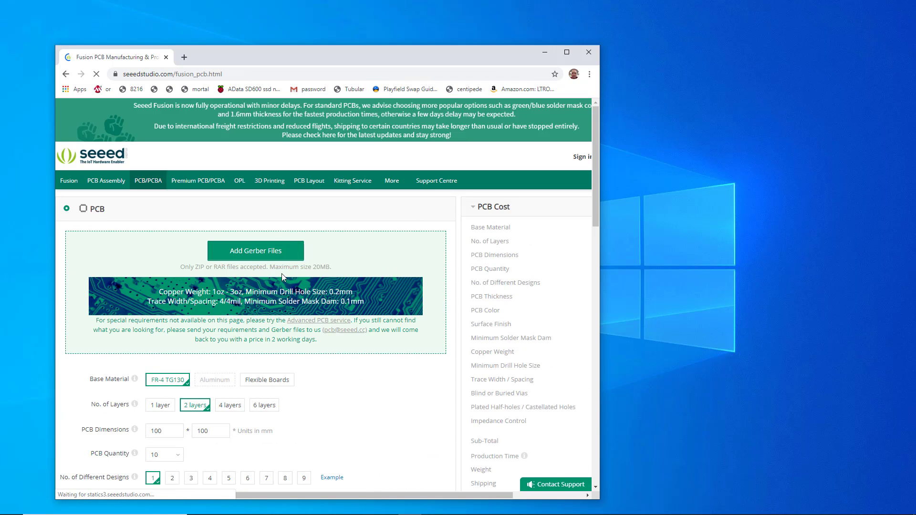
drag(342, 28, 348, 28)
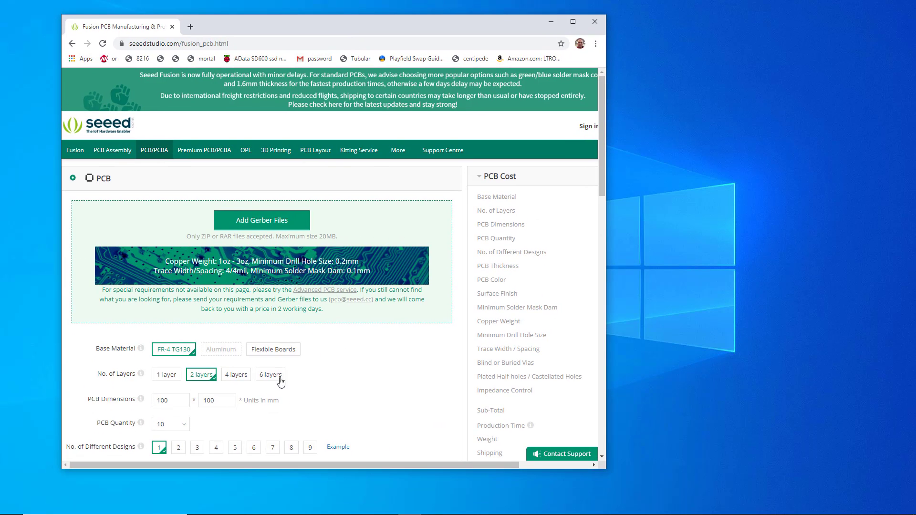
drag(279, 473, 280, 500)
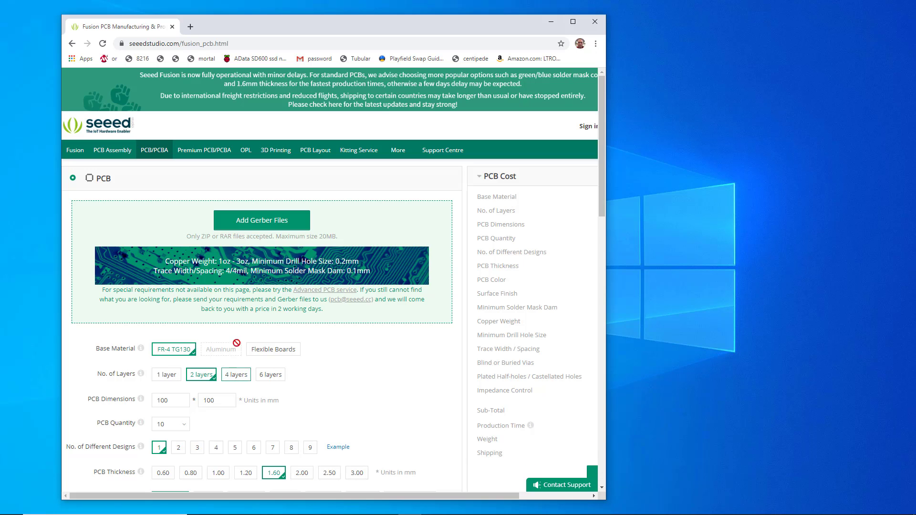
Step: Upload 4116-to-4164_2020-05-16.zip from Documents\EAGLE\projects\4116-to-4164 as the Gerber files of the PCB order
click(267, 217)
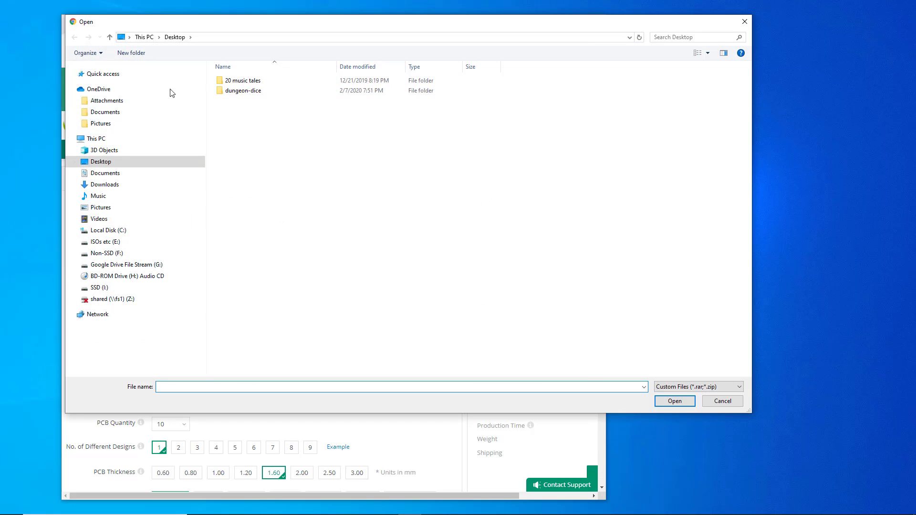
click(104, 174)
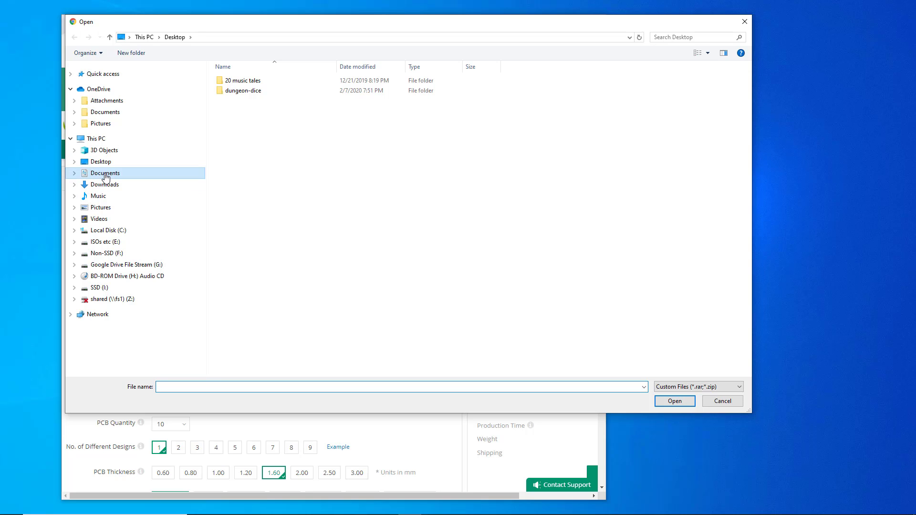
double_click(236, 162)
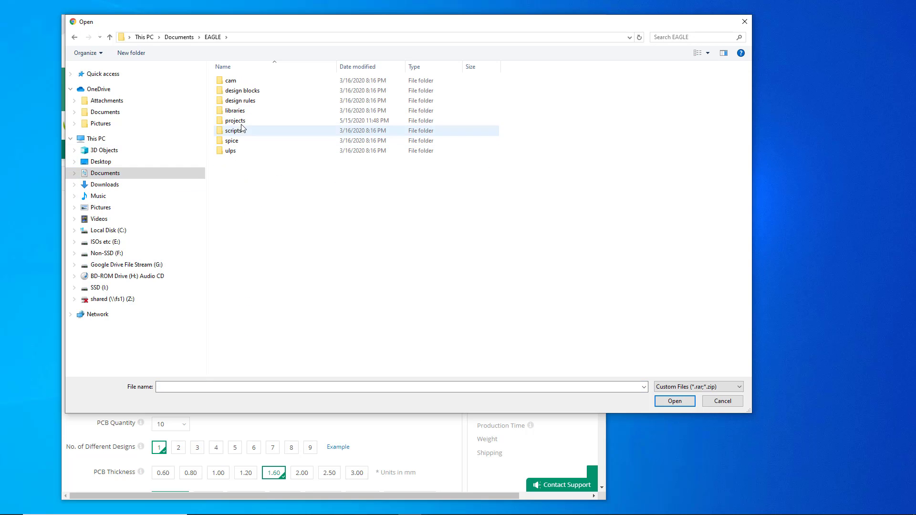
double_click(241, 121)
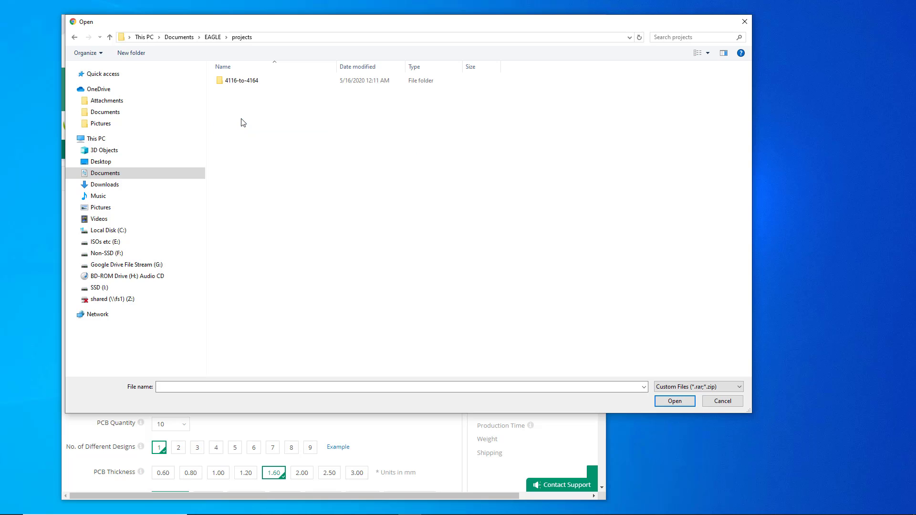
double_click(247, 85)
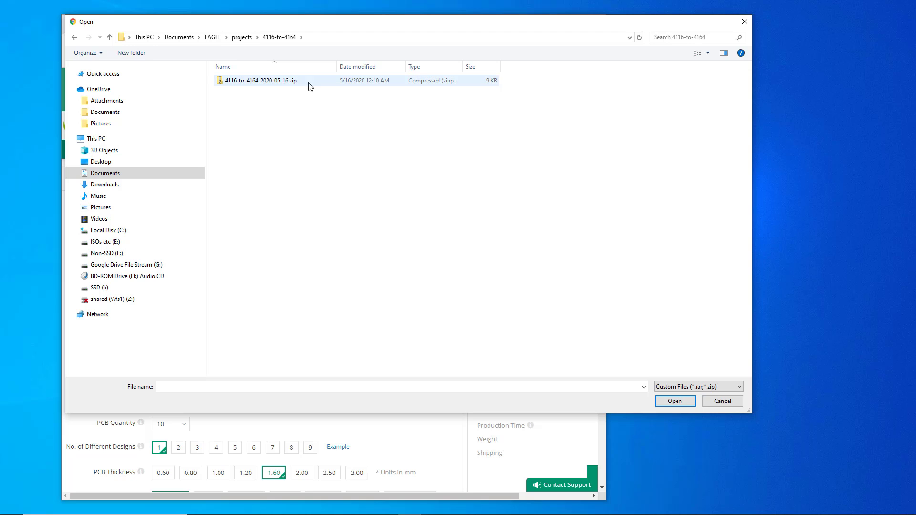
click(281, 86)
double_click(281, 86)
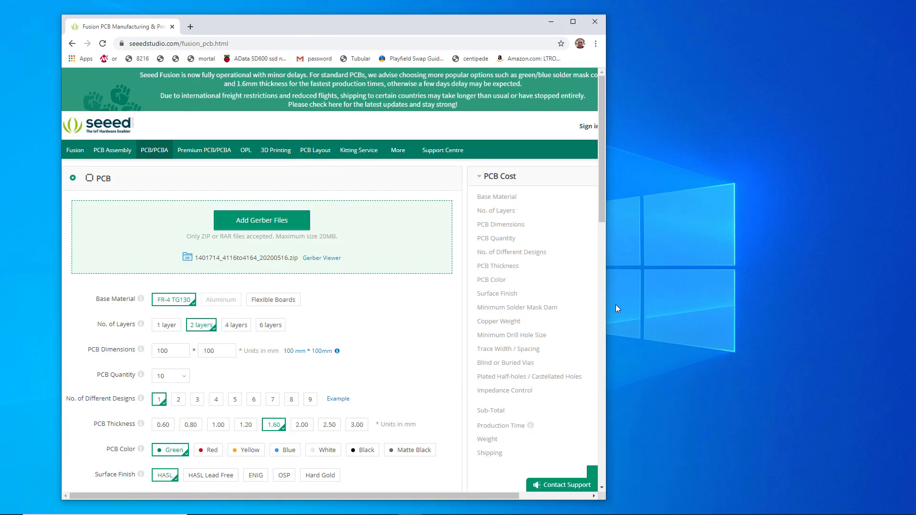
Step: Check the uploaded board in the Gerber Viewer, looking at the overall, top and bottom views
click(320, 258)
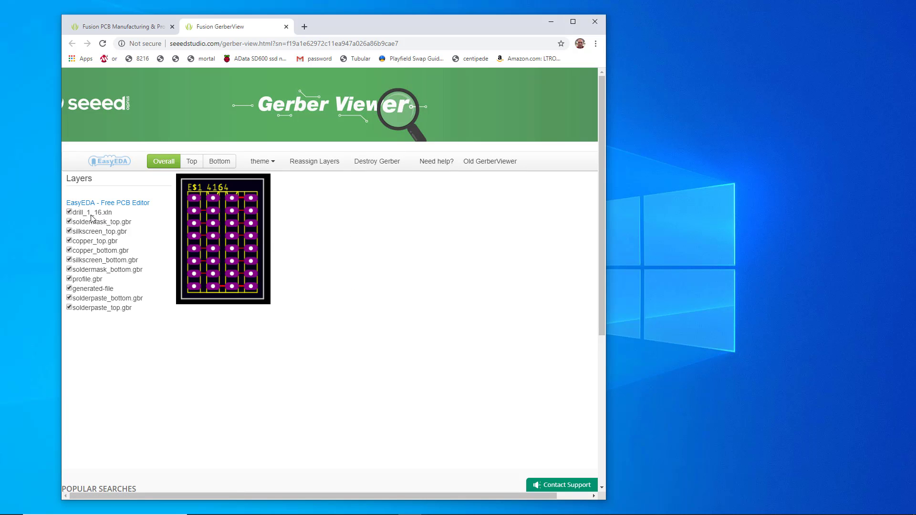
click(191, 162)
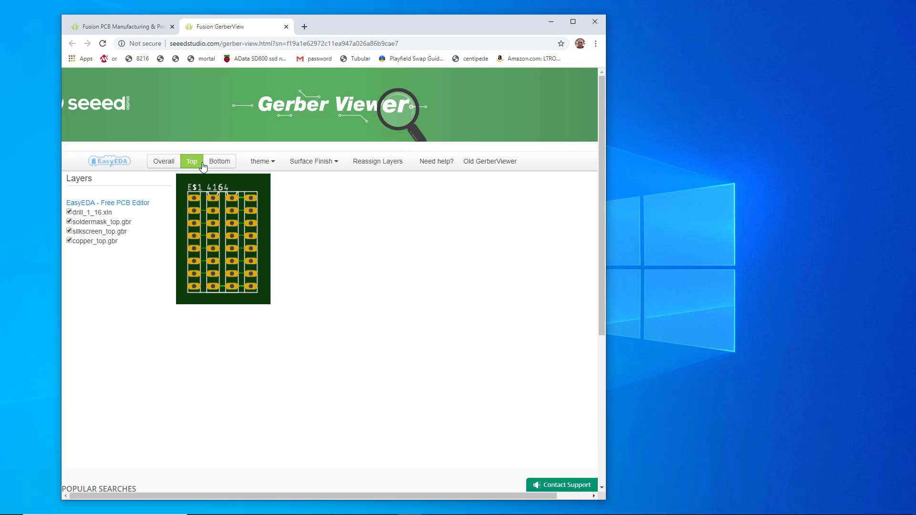
click(219, 162)
click(167, 163)
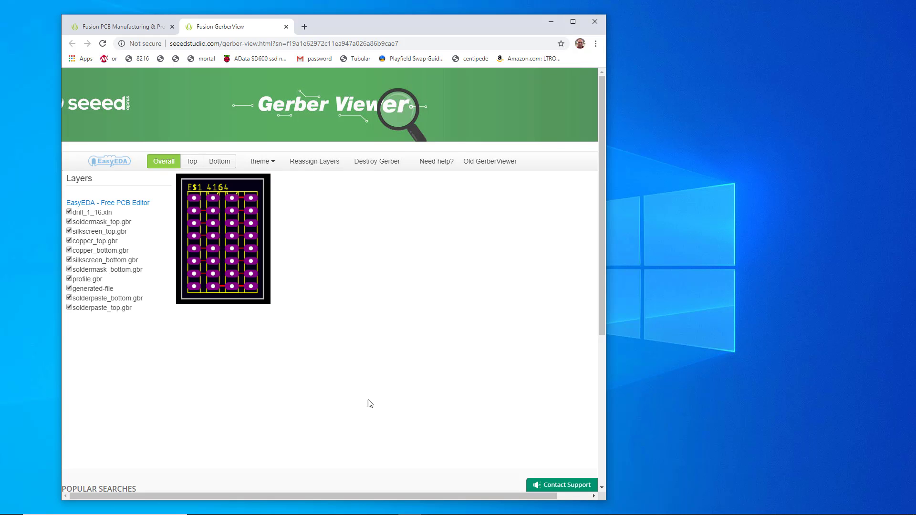
Step: Return to the PCB order form, look over its options and widen the browser window to show the PCB costs
click(110, 30)
scroll(182, 187, down, 3)
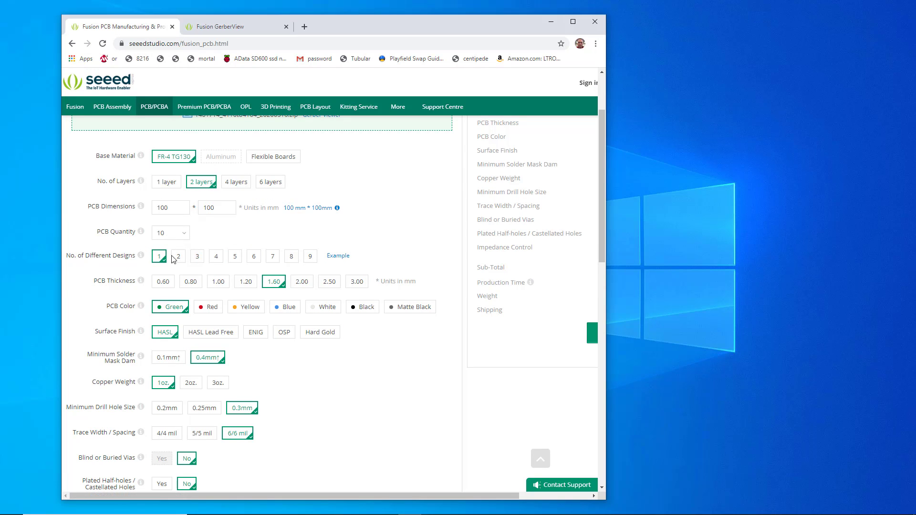
scroll(247, 242, down, 2)
scroll(238, 254, up, 5)
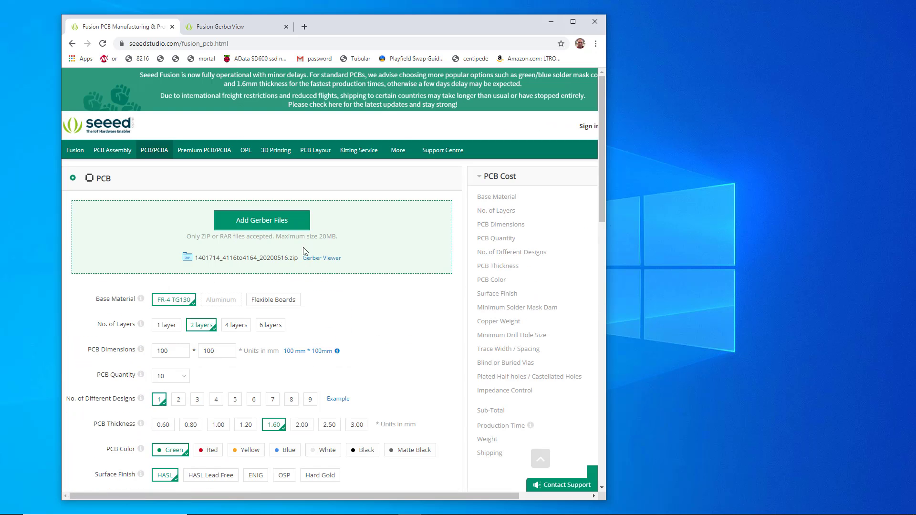
drag(606, 208, 834, 207)
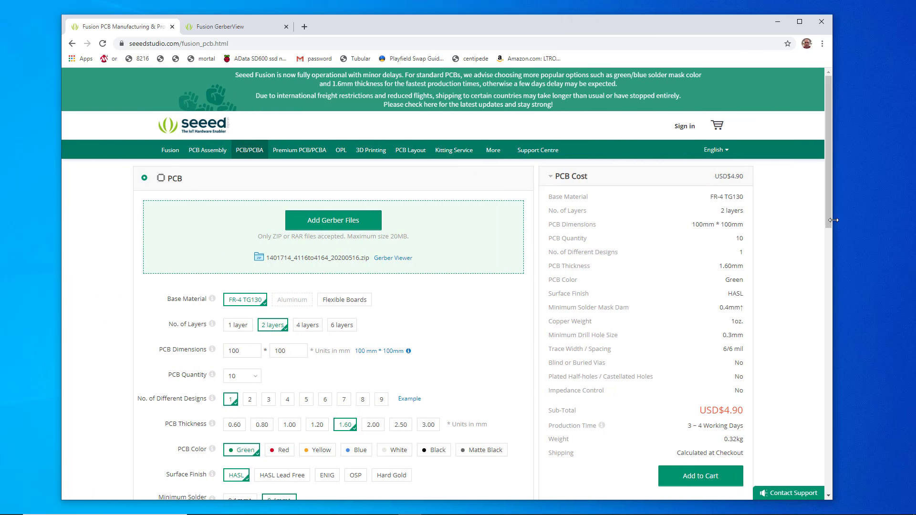
Step: Compare the PCB cost for quantities of 20 and 5, and set the quantity back to 10
click(251, 377)
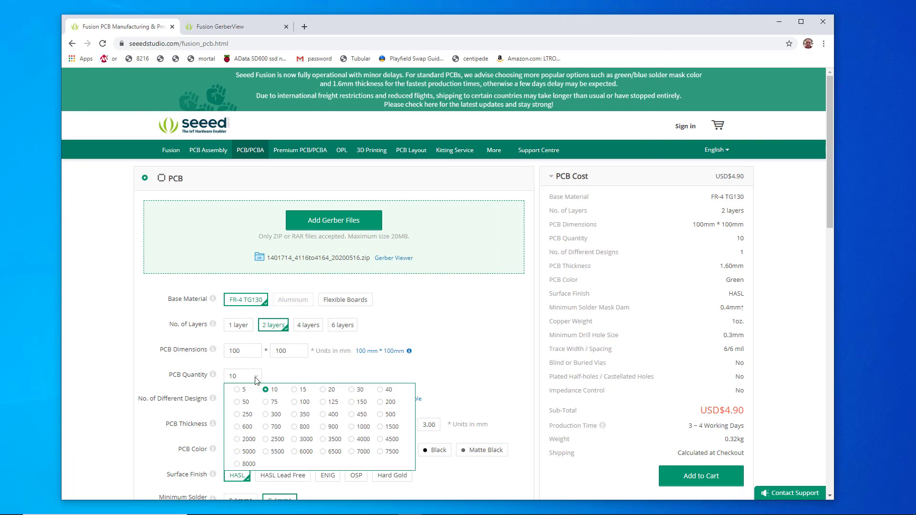
click(328, 393)
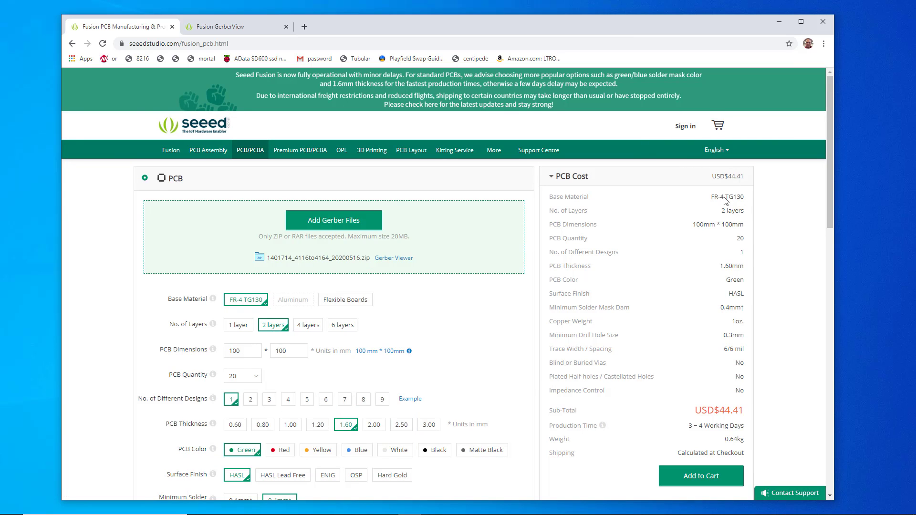
click(257, 379)
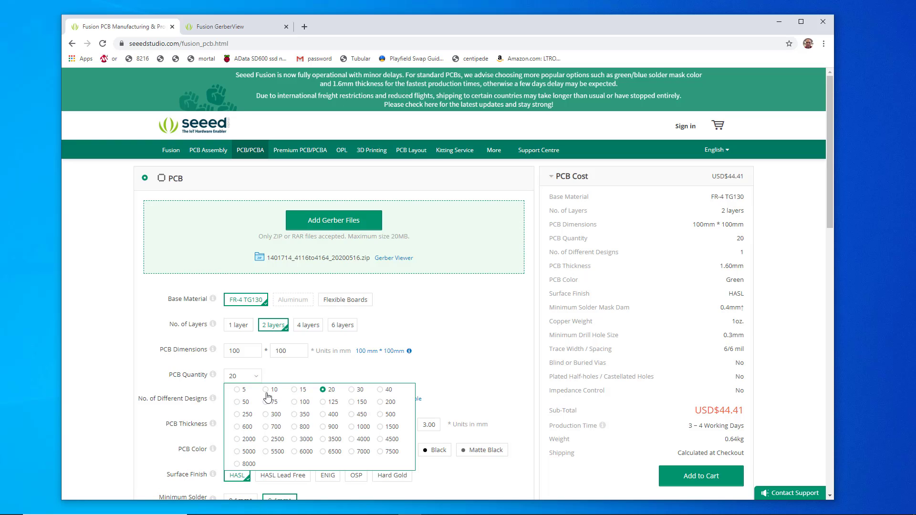
click(238, 396)
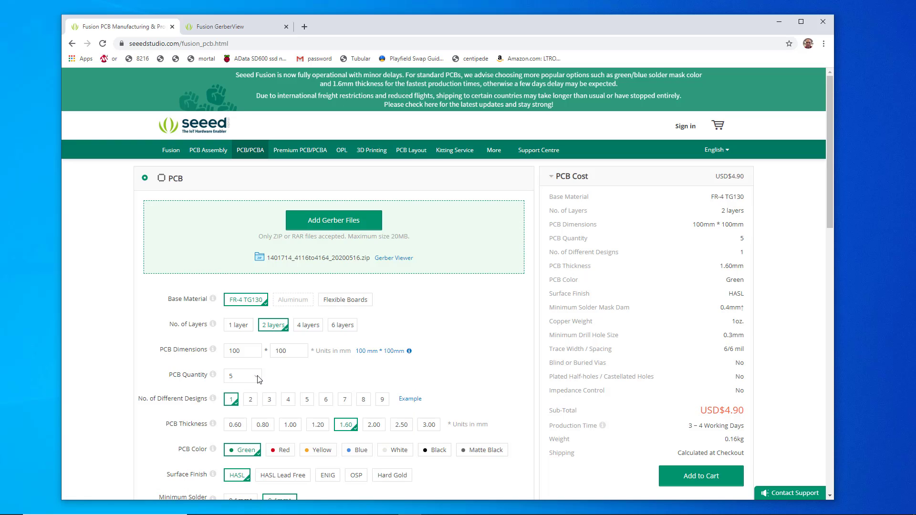
click(261, 379)
click(268, 392)
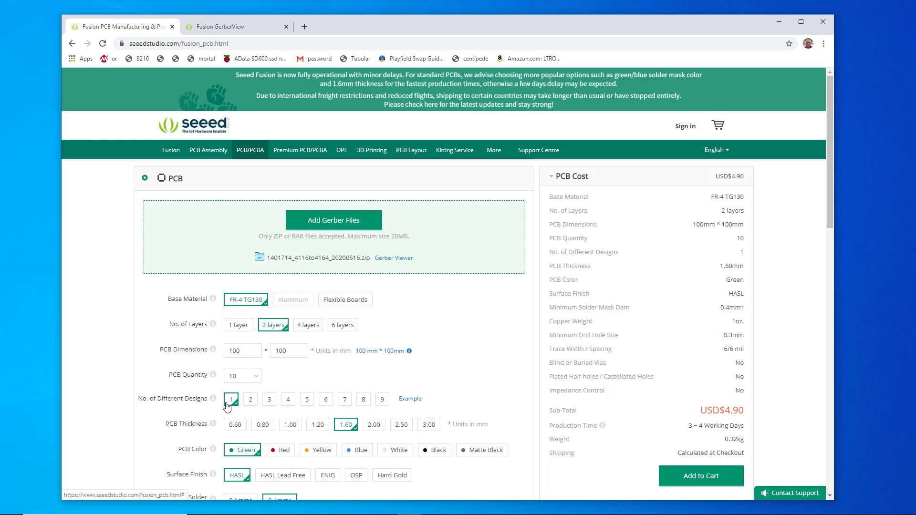
Step: Set the PCB thickness to 0.80 mm after comparing the cost at 0.60 mm, and review the remaining board options
scroll(265, 408, down, 2)
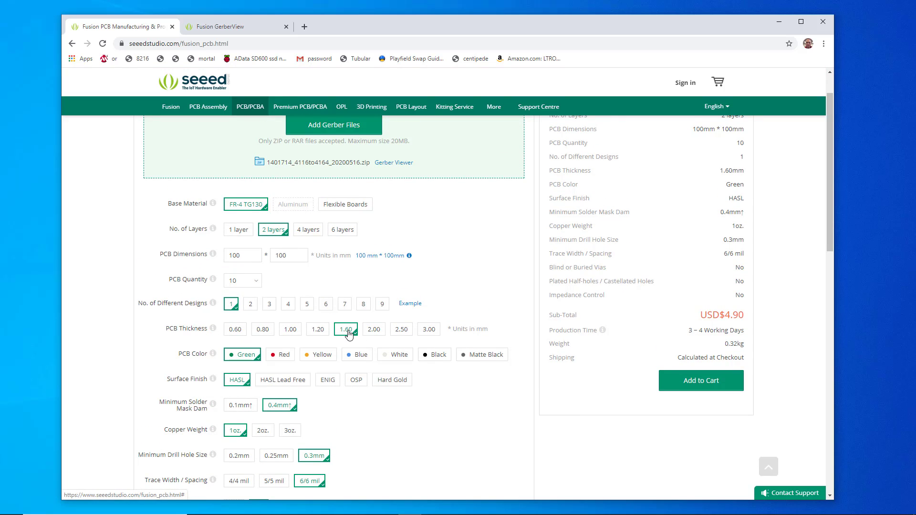
click(262, 330)
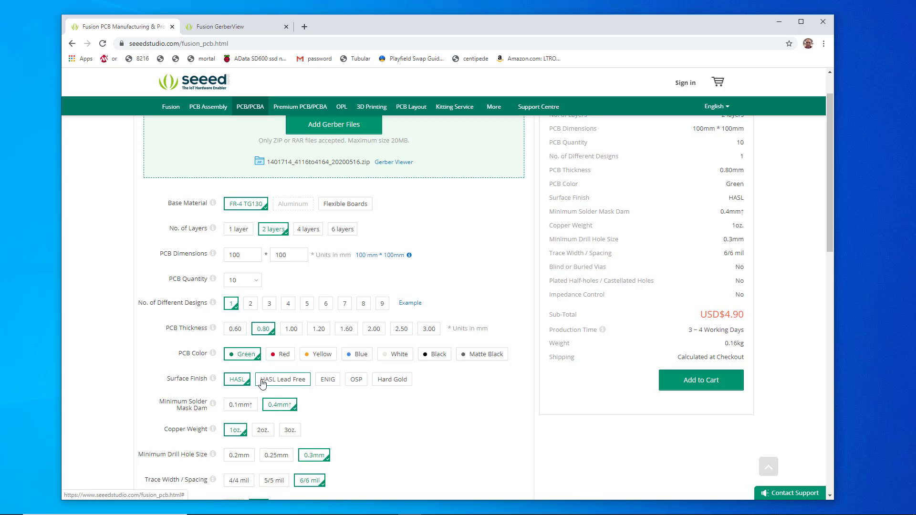
scroll(238, 296, down, 1)
click(235, 283)
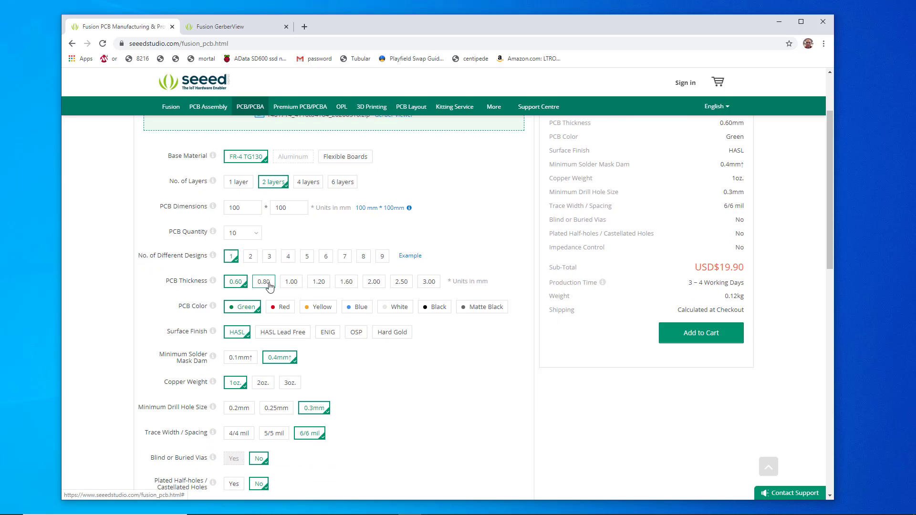
click(267, 283)
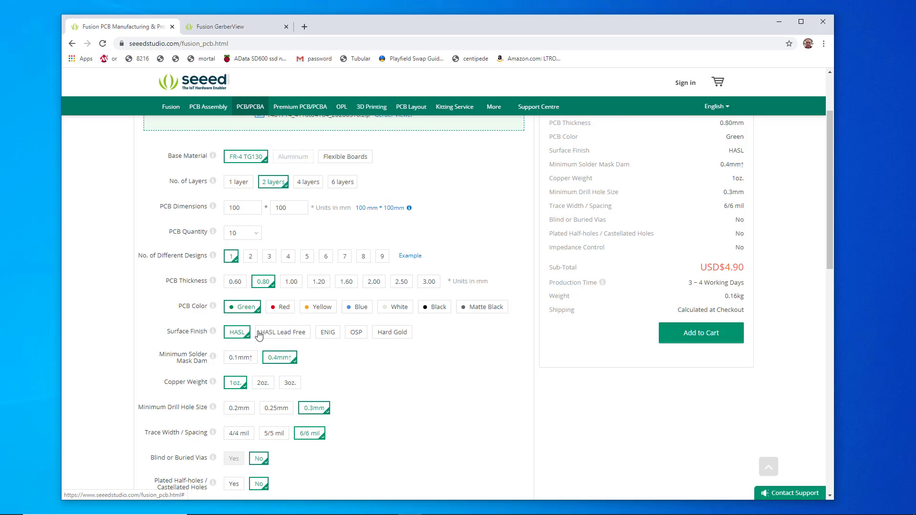
scroll(286, 363, down, 2)
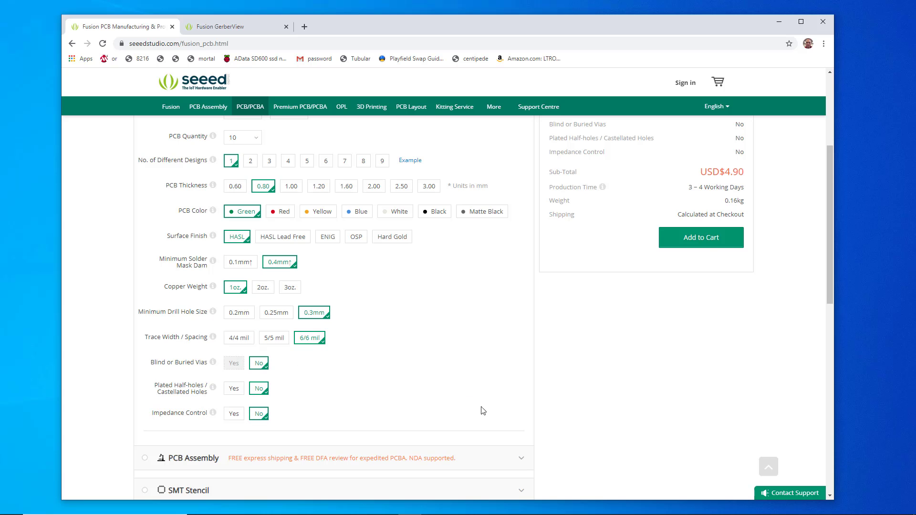
click(769, 466)
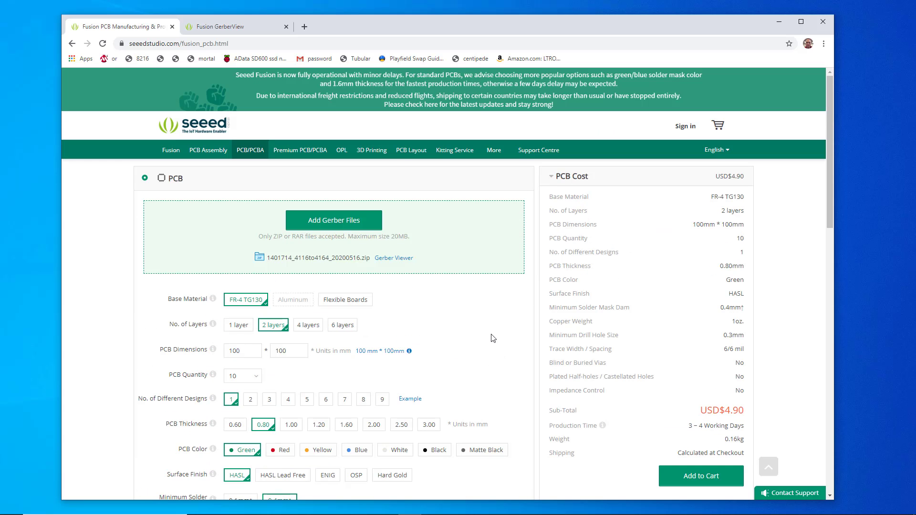